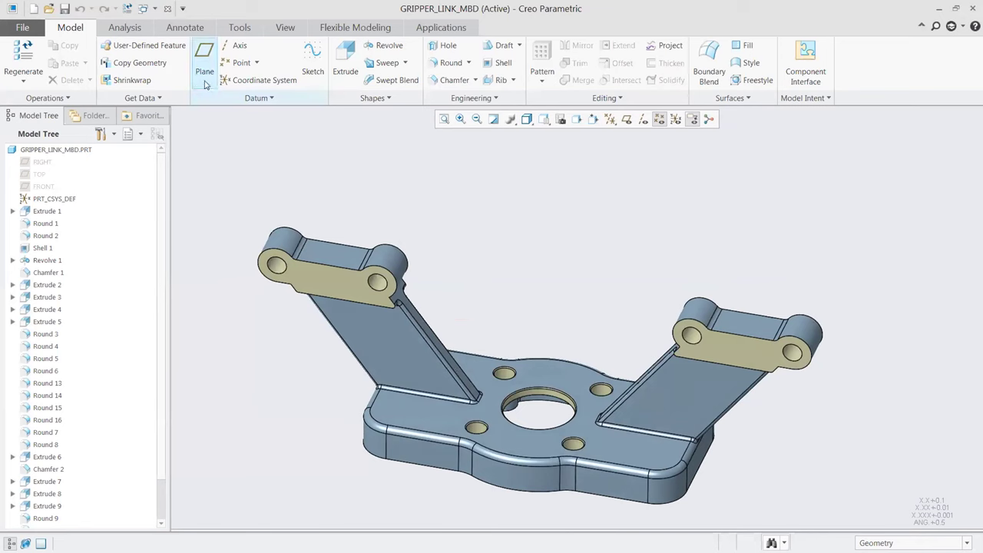
Switch to the annotation environment, pick the FRONT annotation plane, and activate the Mbd_01 combination state
{"action": "left_click", "coordinate": [184, 28]}
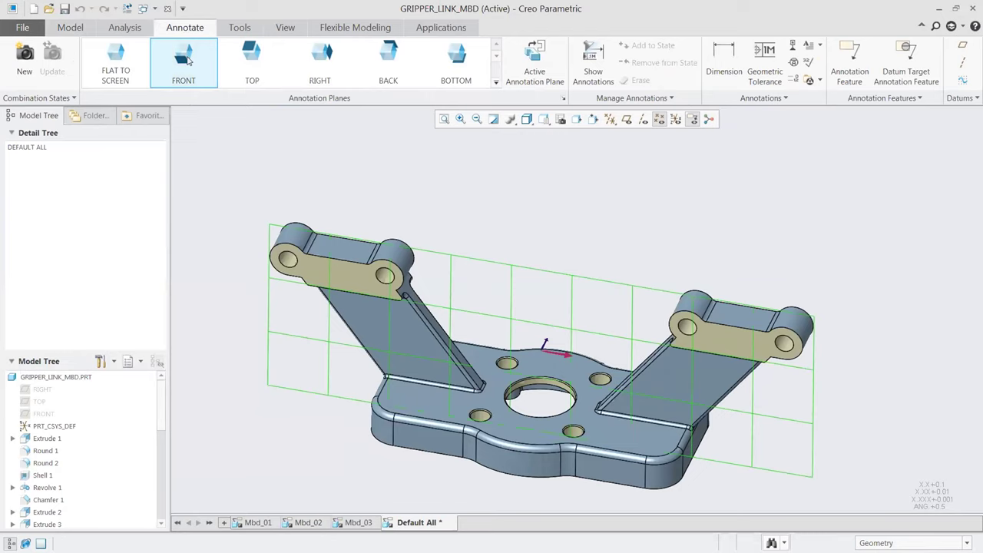
{"action": "left_click", "coordinate": [188, 60]}
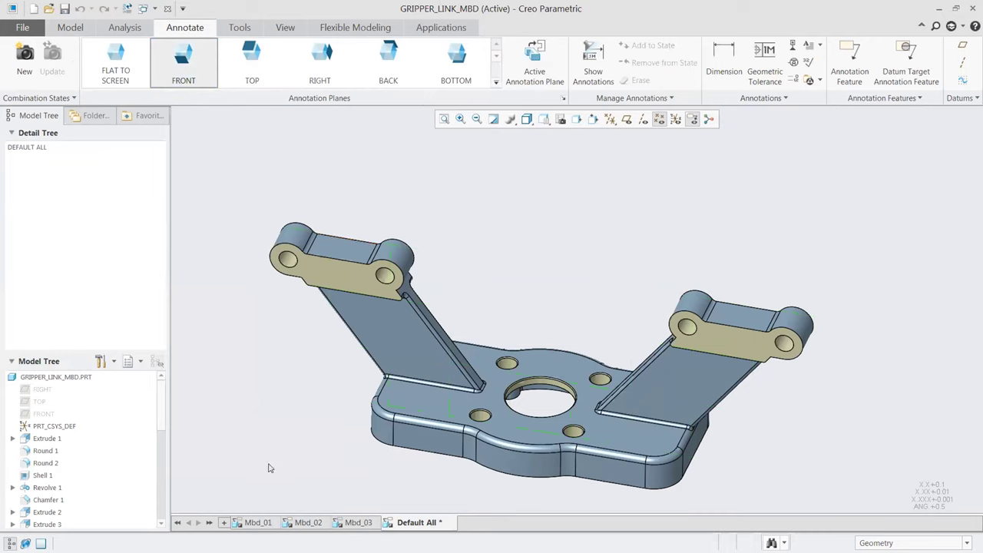
{"action": "left_click", "coordinate": [259, 523]}
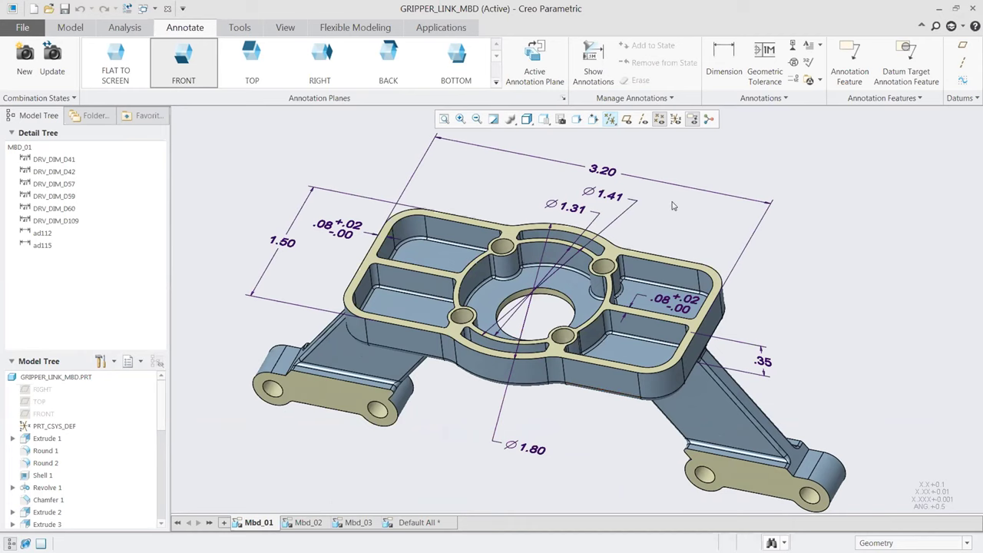
Attach a geometric tolerance with a leader to the plate's ribbed rim face, using the BOTTOM annotation plane
{"action": "scroll", "coordinate": [689, 165], "scroll_direction": "down", "scroll_amount": 2}
{"action": "scroll", "coordinate": [689, 165], "scroll_direction": "down", "scroll_amount": 1}
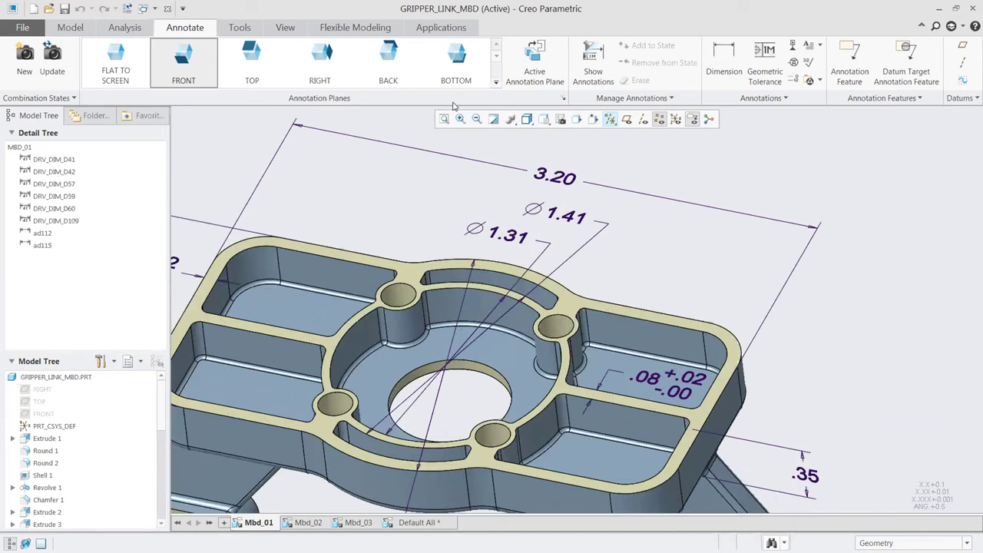
{"action": "left_click", "coordinate": [440, 61]}
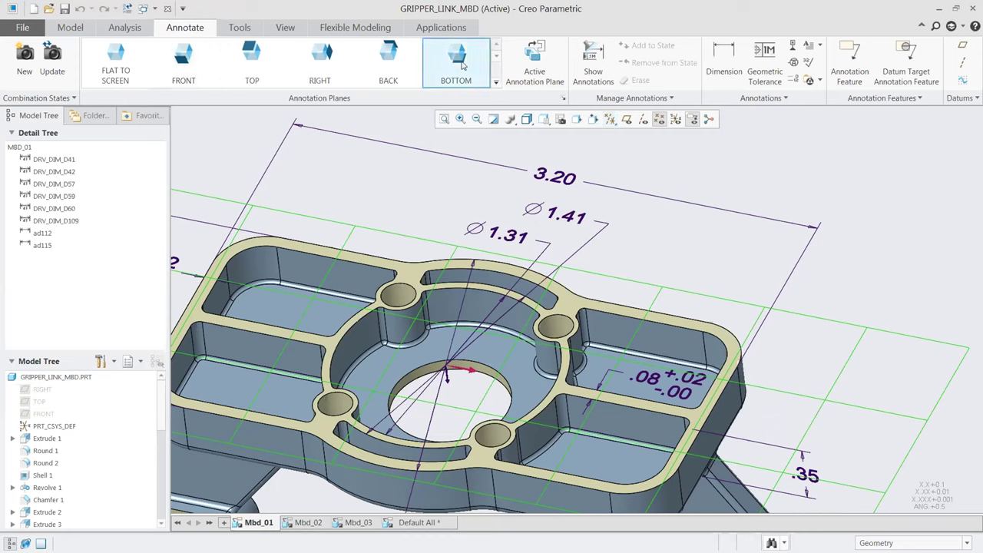
{"action": "left_click", "coordinate": [768, 62]}
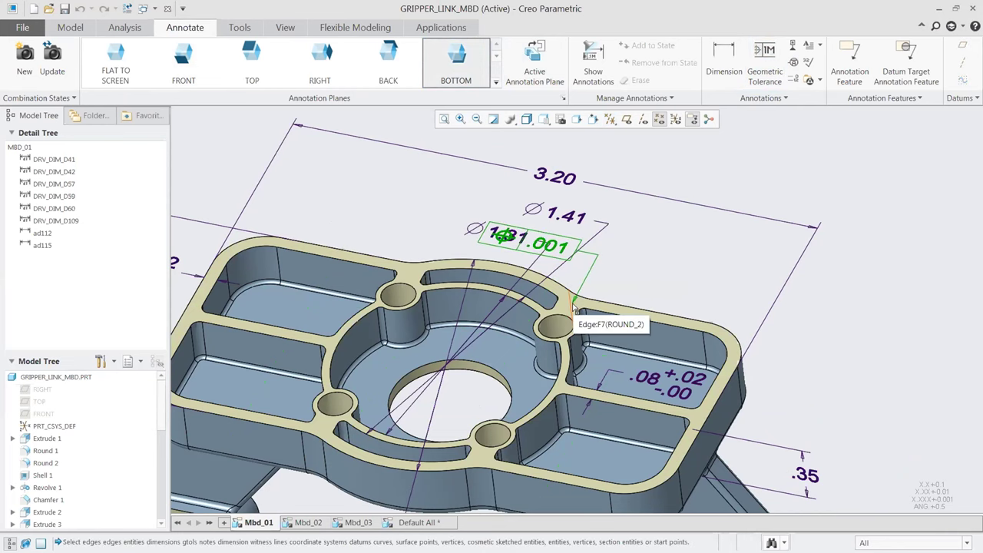
{"action": "left_click", "coordinate": [572, 307]}
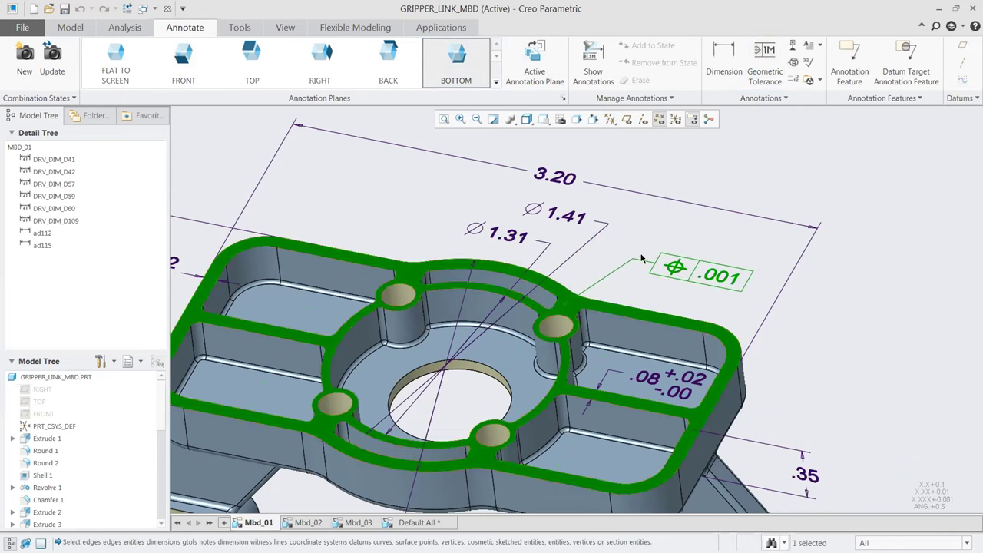
{"action": "middle_click", "coordinate": [654, 242]}
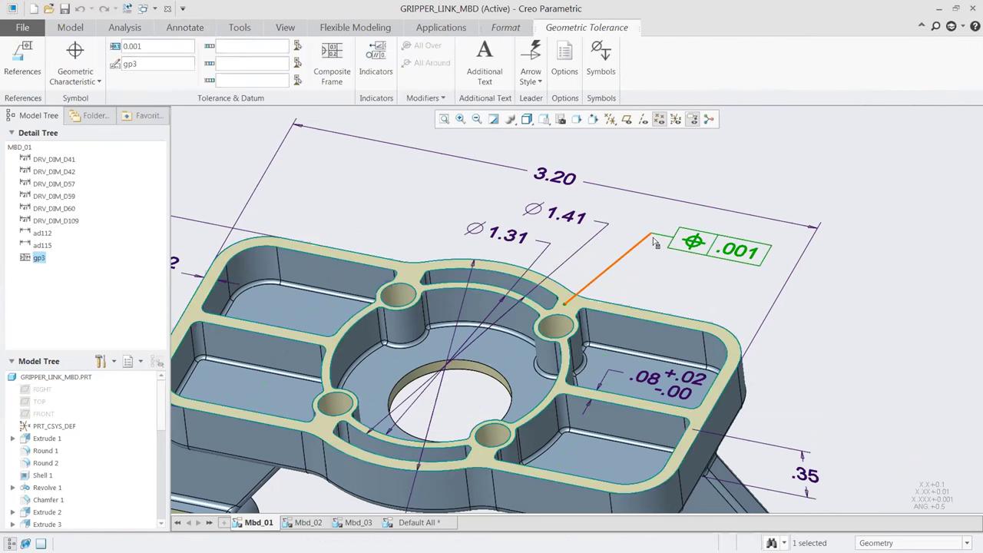
Change the geometric tolerance's characteristic to Flatness and set its tolerance value to 0.002
{"action": "left_click", "coordinate": [98, 82]}
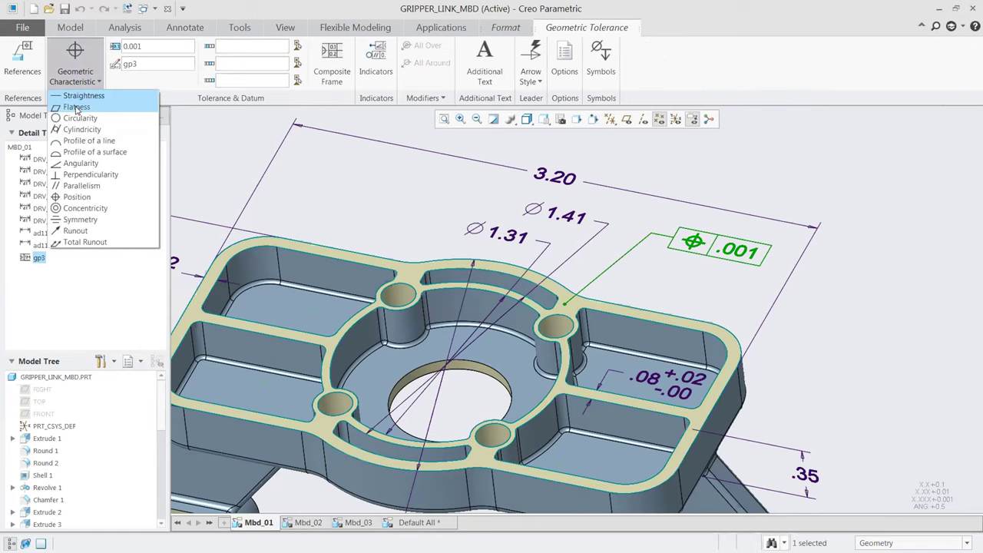
{"action": "left_click", "coordinate": [76, 108]}
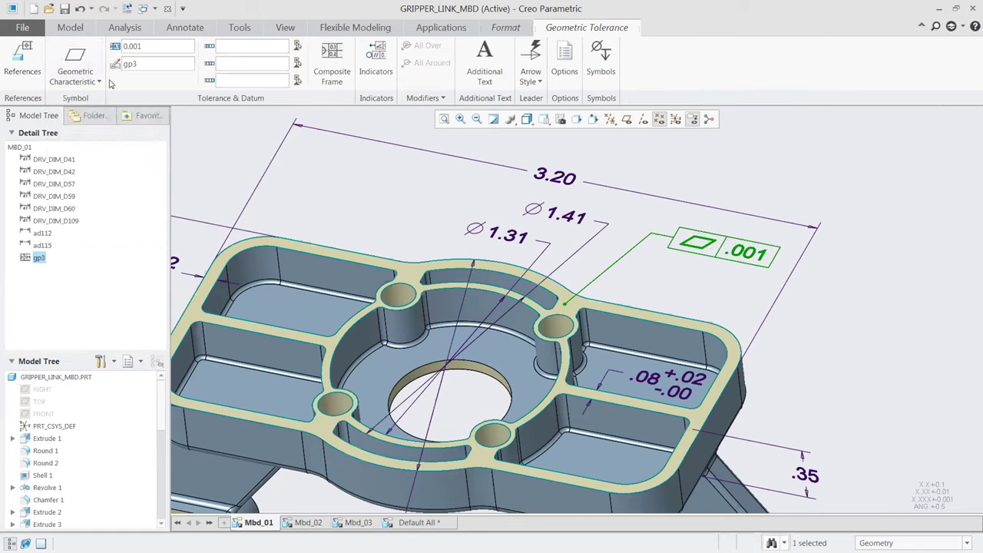
{"action": "left_click_drag", "start_coordinate": [138, 48], "coordinate": [152, 51]}
{"action": "type", "text": "2"}
{"action": "left_click", "coordinate": [743, 160]}
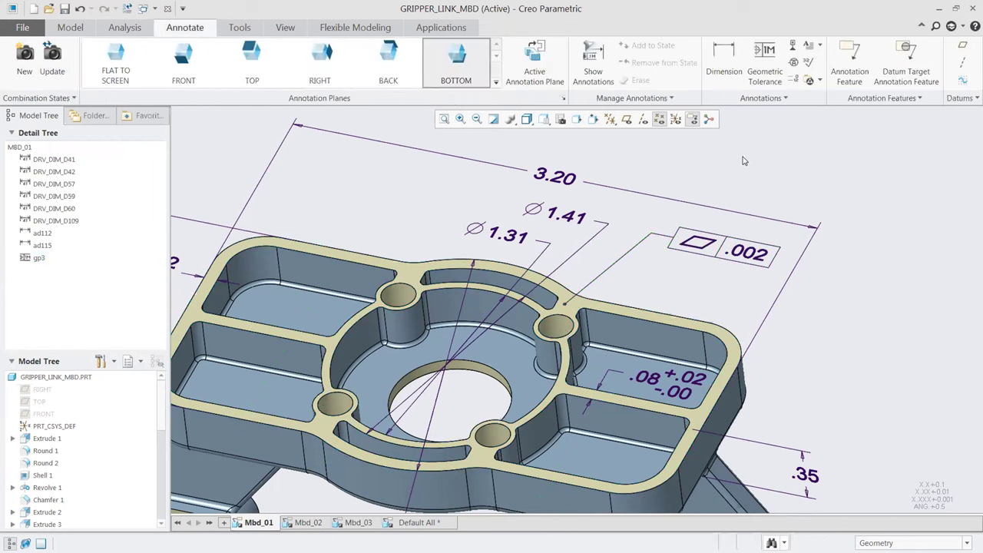
Attach datum feature symbol A to the flatness frame and add the plate's rim surface as its reference
{"action": "left_click", "coordinate": [793, 47]}
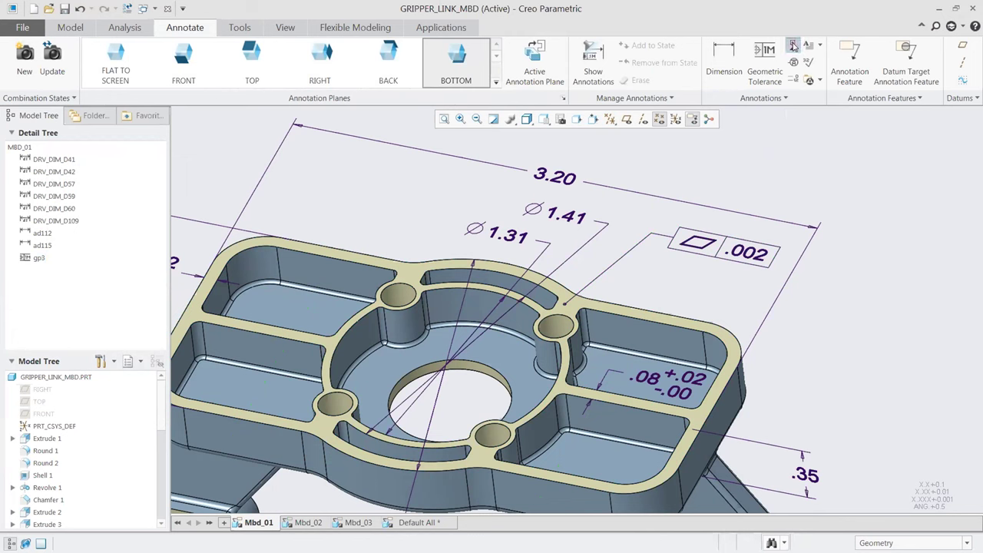
{"action": "left_click", "coordinate": [733, 252]}
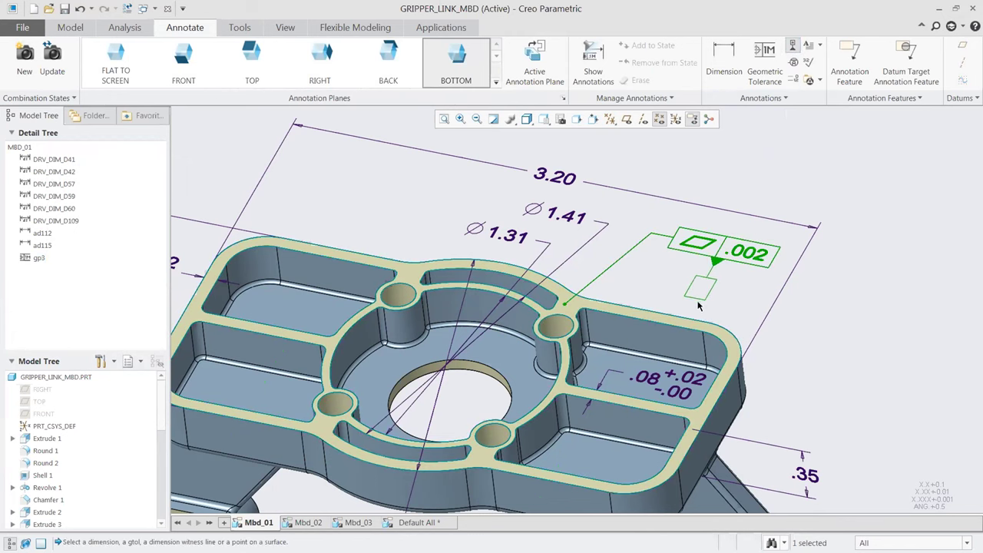
{"action": "left_click", "coordinate": [713, 295]}
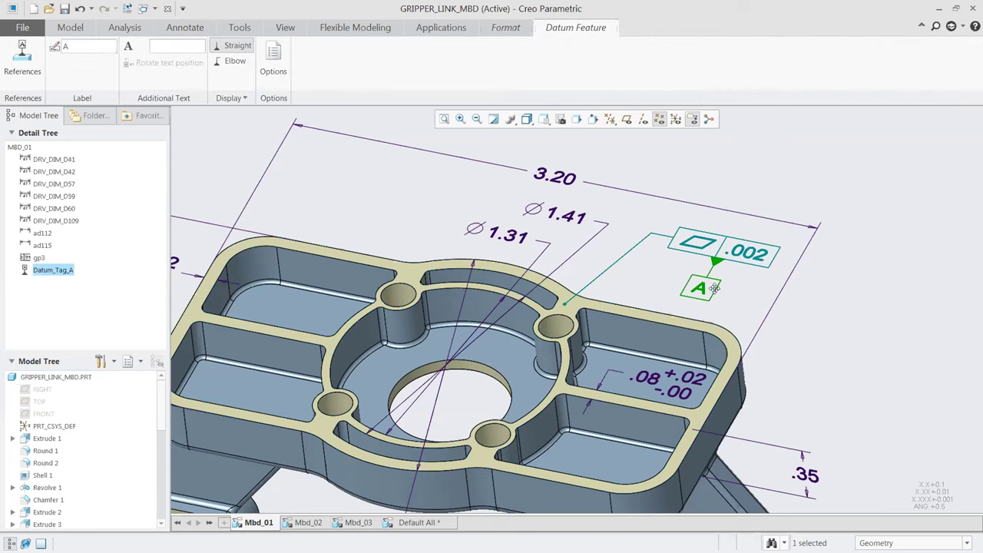
{"action": "left_click", "coordinate": [23, 55]}
{"action": "left_click", "coordinate": [581, 307]}
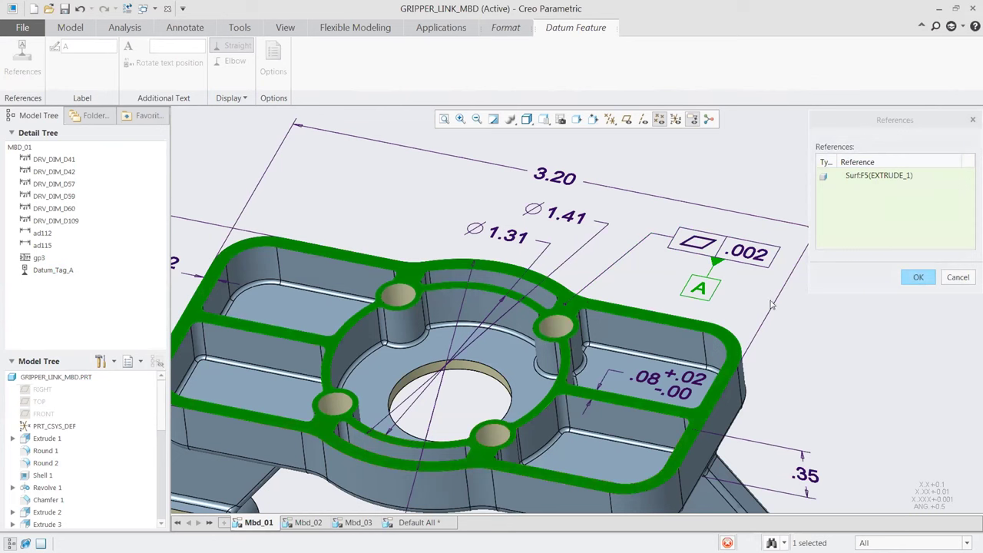
{"action": "left_click", "coordinate": [918, 278]}
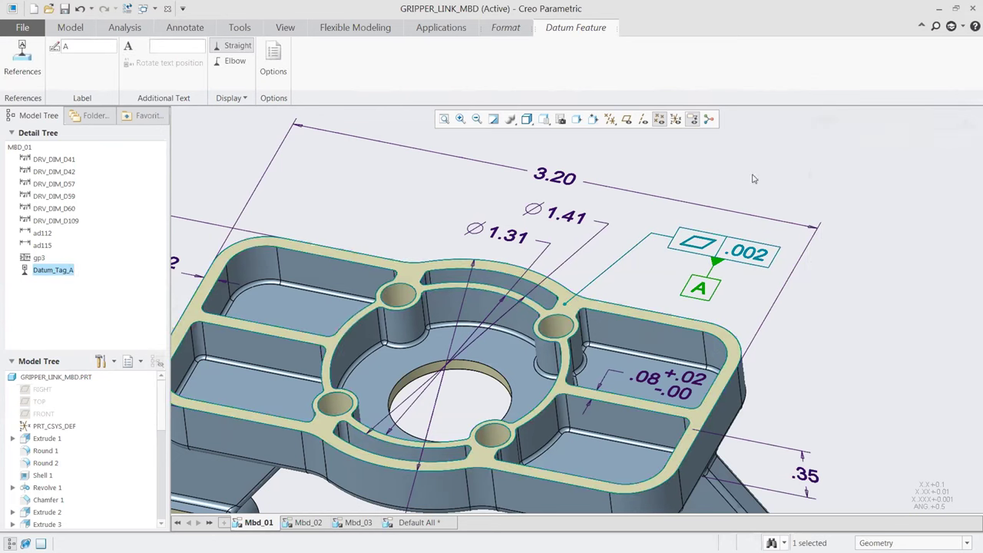
Try the Elbow display and the Gtol Elbow attachment on datum tag A, reverting both to the straight tag below the frame
{"action": "left_click", "coordinate": [234, 62]}
{"action": "left_click", "coordinate": [234, 46]}
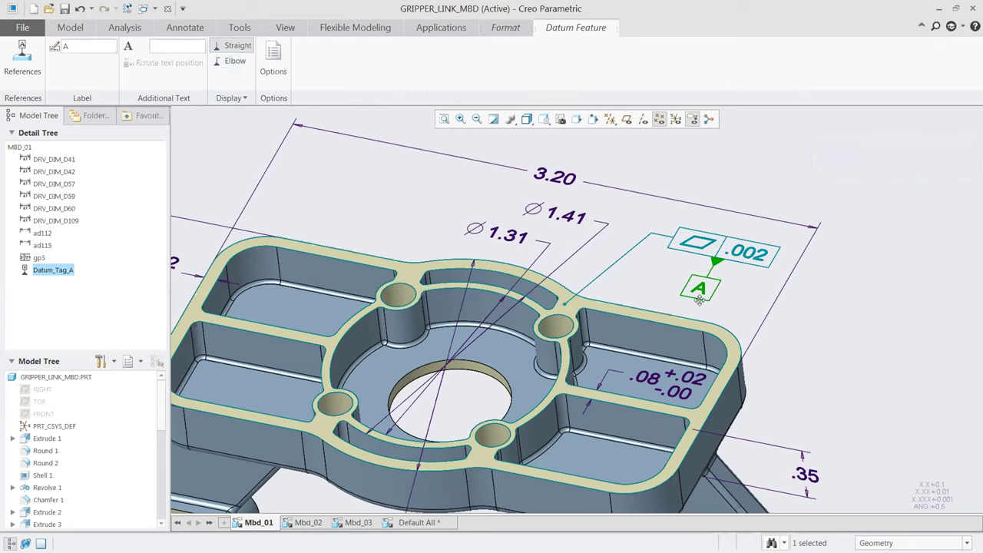
{"action": "right_click", "coordinate": [708, 289]}
{"action": "left_click", "coordinate": [770, 351]}
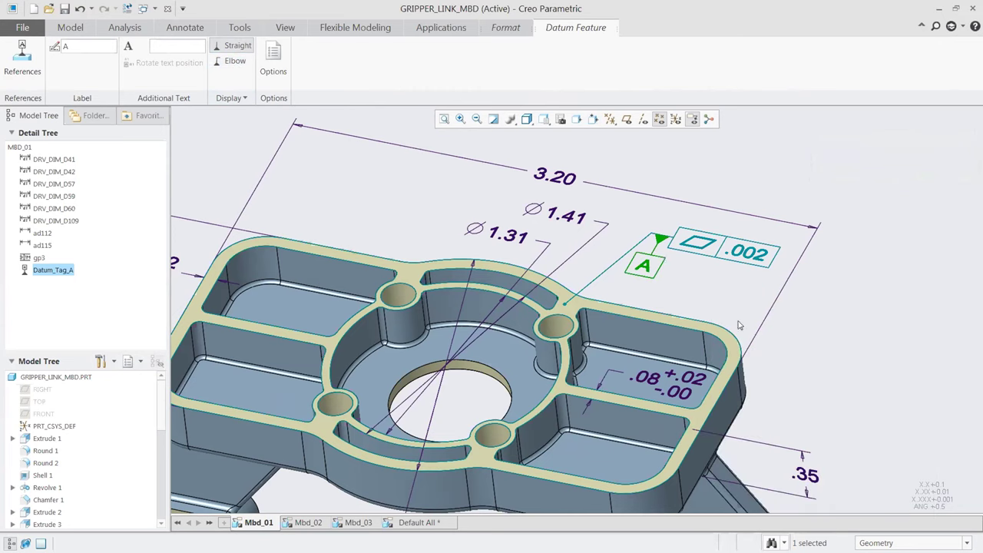
{"action": "right_click", "coordinate": [639, 269]}
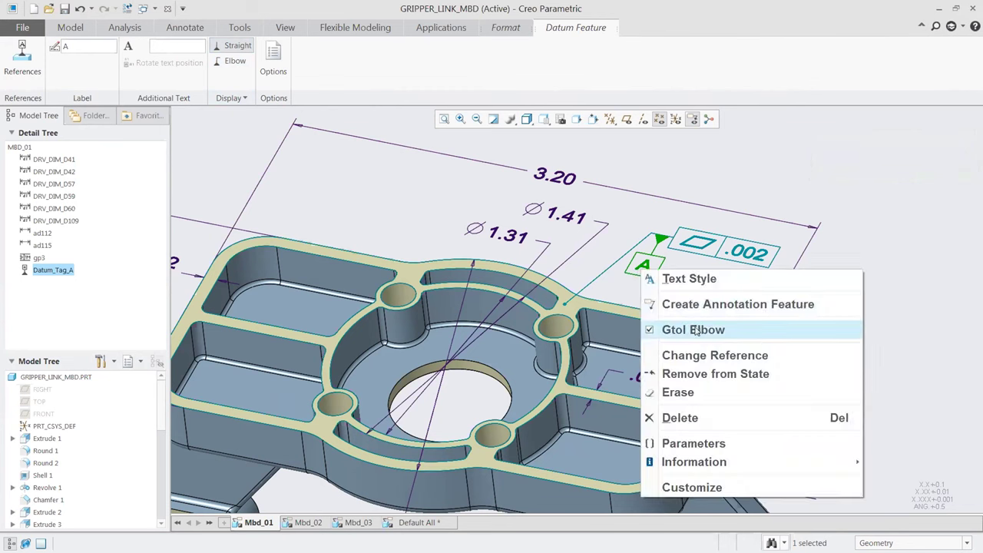
{"action": "left_click", "coordinate": [696, 329]}
{"action": "middle_click", "coordinate": [841, 287]}
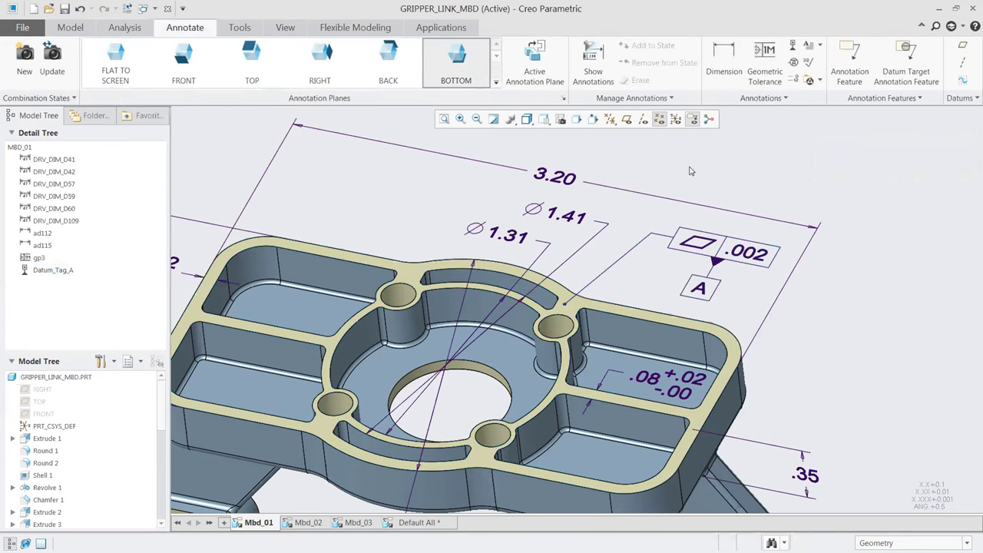
Update the Mbd_01 combination state with the whole part in view, and activate Mbd_02
{"action": "scroll", "coordinate": [690, 171], "scroll_direction": "down", "scroll_amount": 3}
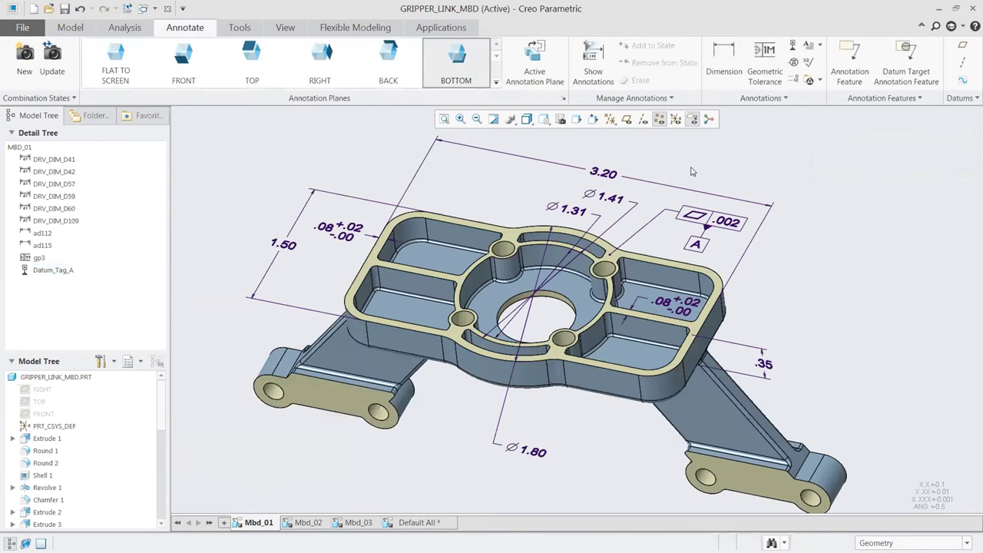
{"action": "left_click", "coordinate": [53, 60]}
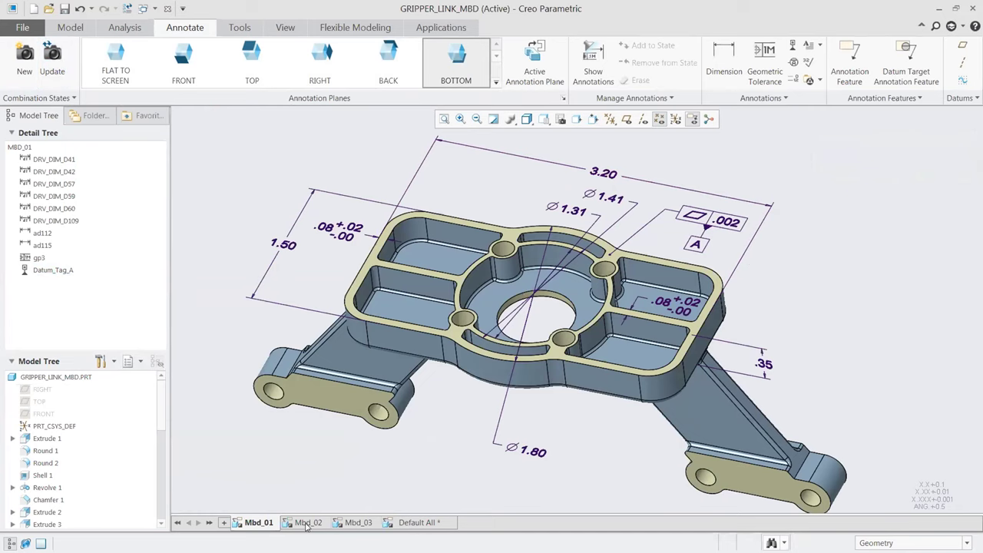
{"action": "left_click", "coordinate": [341, 530]}
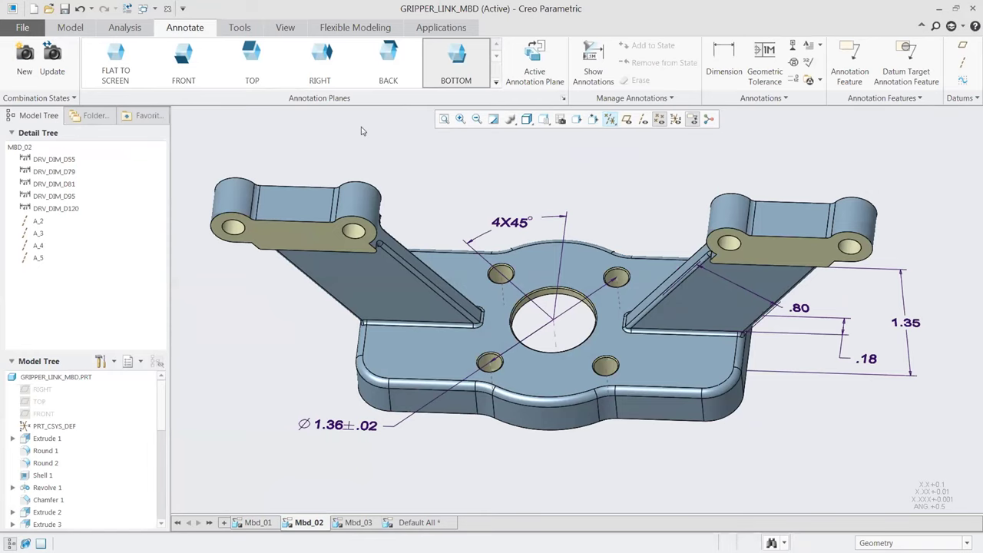
Show the central hole's .70 diameter dimension on the TOP annotation plane and place it above the part
{"action": "left_click", "coordinate": [260, 76]}
{"action": "left_click", "coordinate": [593, 61]}
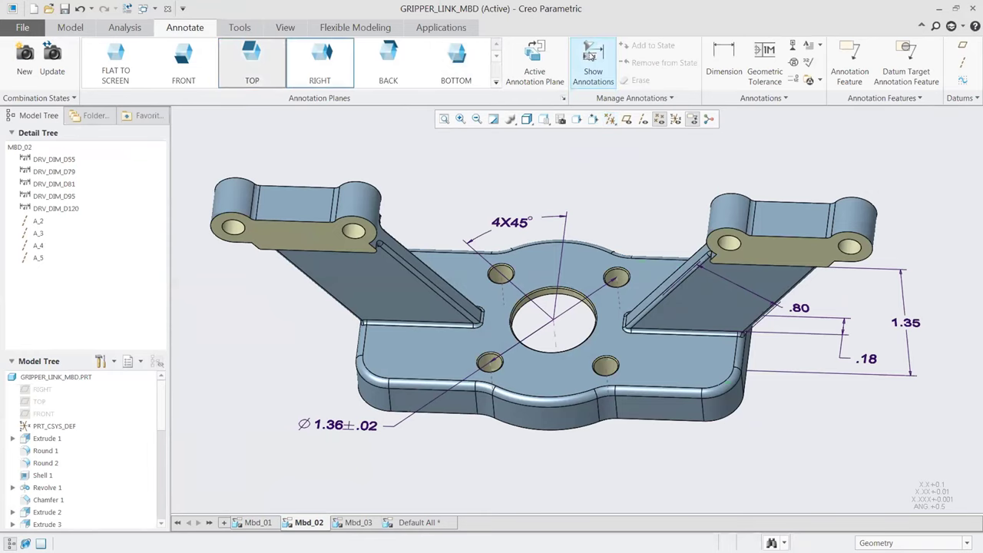
{"action": "scroll", "coordinate": [567, 282], "scroll_direction": "up", "scroll_amount": 4}
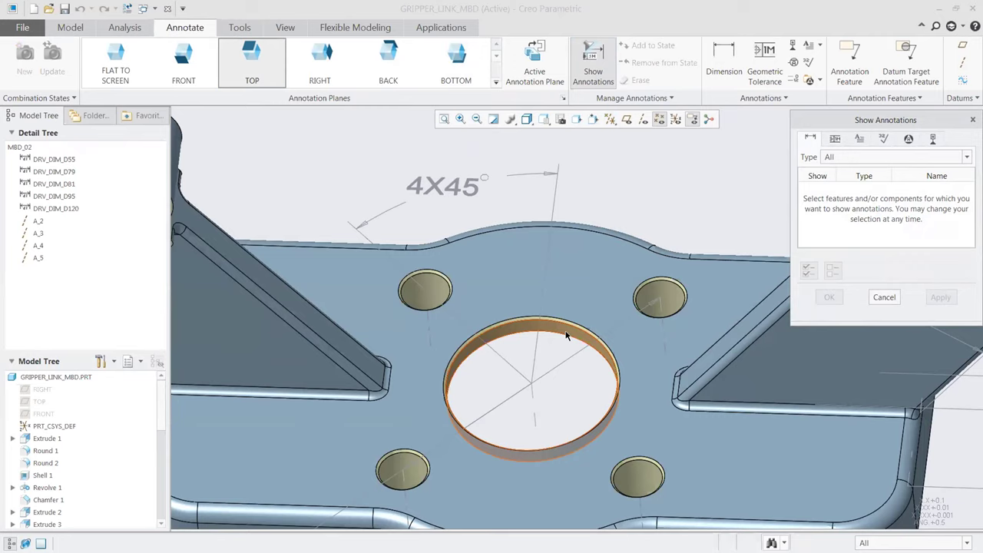
{"action": "left_click", "coordinate": [567, 336]}
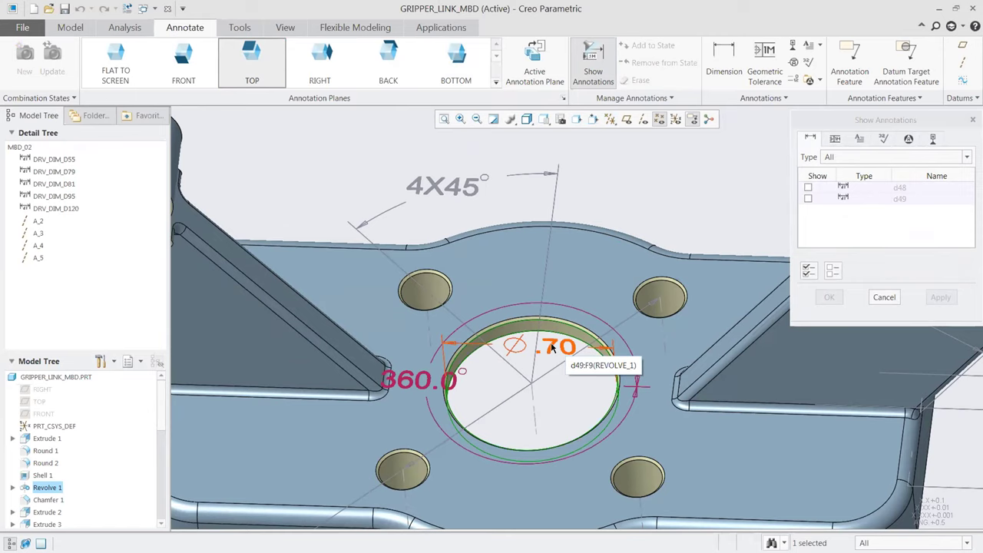
{"action": "left_click", "coordinate": [552, 348]}
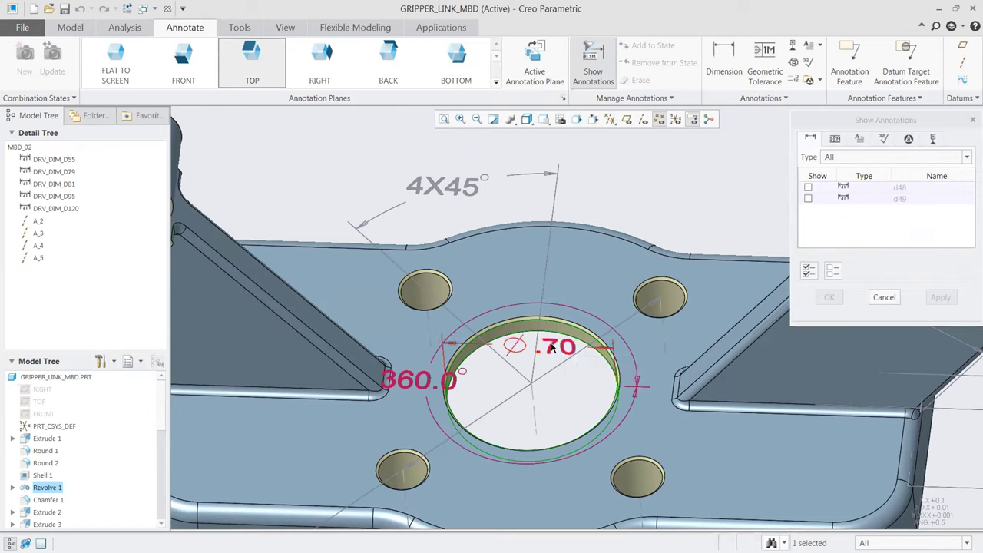
{"action": "left_click", "coordinate": [829, 297]}
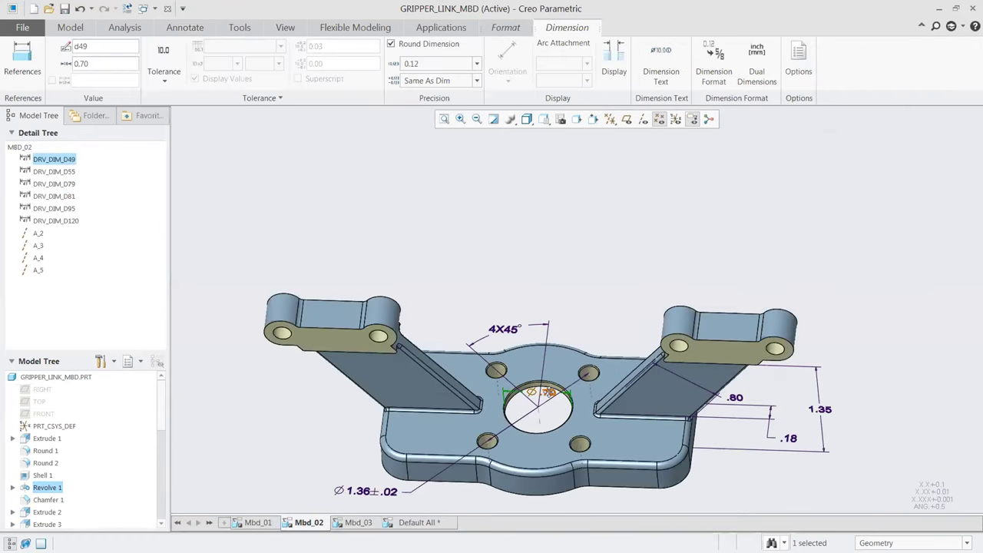
{"action": "left_click_drag", "start_coordinate": [548, 392], "coordinate": [586, 246]}
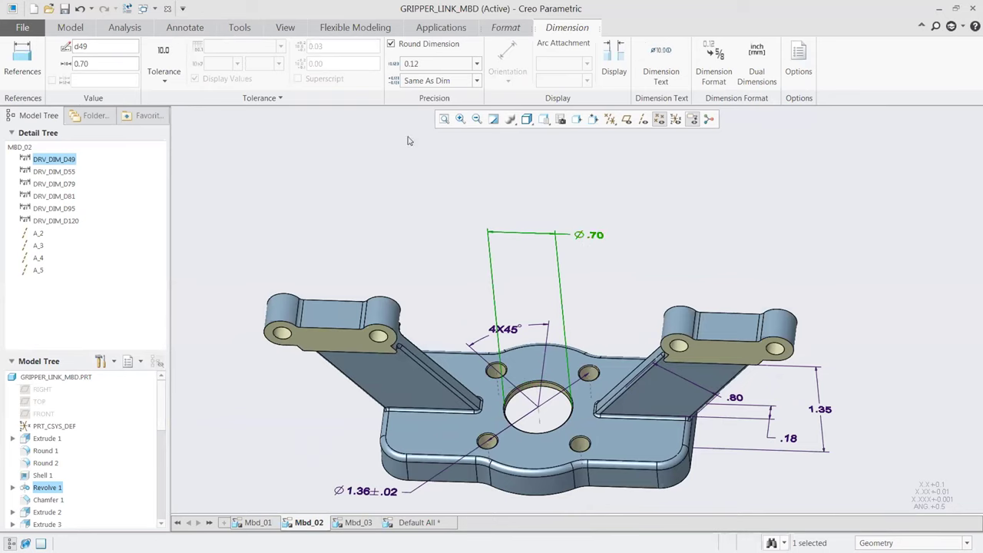
Give the central hole's diameter dimension a Plus-Minus tolerance of +0.02 and -0.01
{"action": "left_click", "coordinate": [164, 76]}
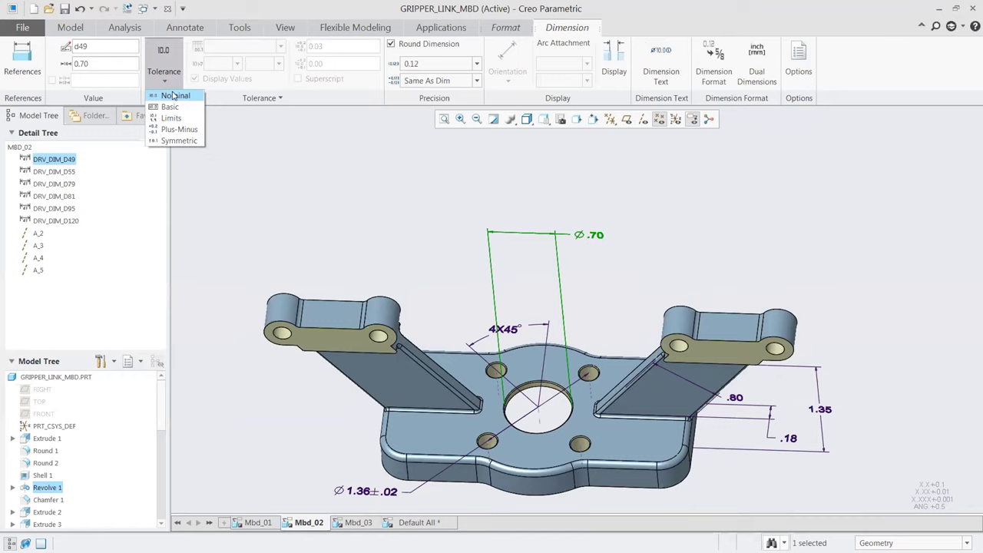
{"action": "left_click", "coordinate": [176, 132]}
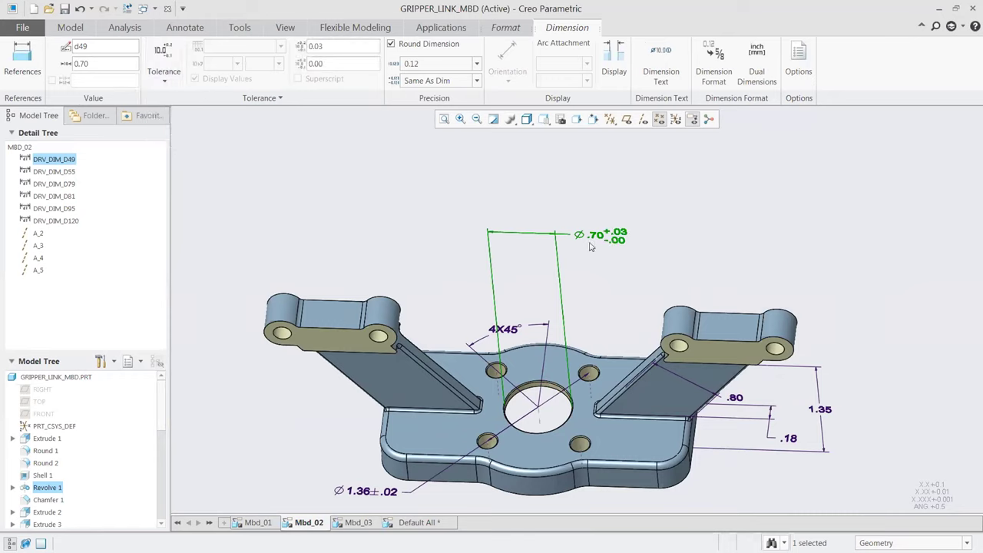
{"action": "left_click", "coordinate": [321, 66]}
{"action": "type", "text": "-0.01"}
{"action": "key", "text": "Return"}
{"action": "left_click", "coordinate": [322, 47]}
{"action": "key", "text": "BackSpace"}
{"action": "type", "text": "2"}
{"action": "left_click", "coordinate": [578, 254]}
Attach a geometric tolerance to the central hole's .70 diameter dimension and set its characteristic to Perpendicularity
{"action": "scroll", "coordinate": [578, 253], "scroll_direction": "down", "scroll_amount": 1}
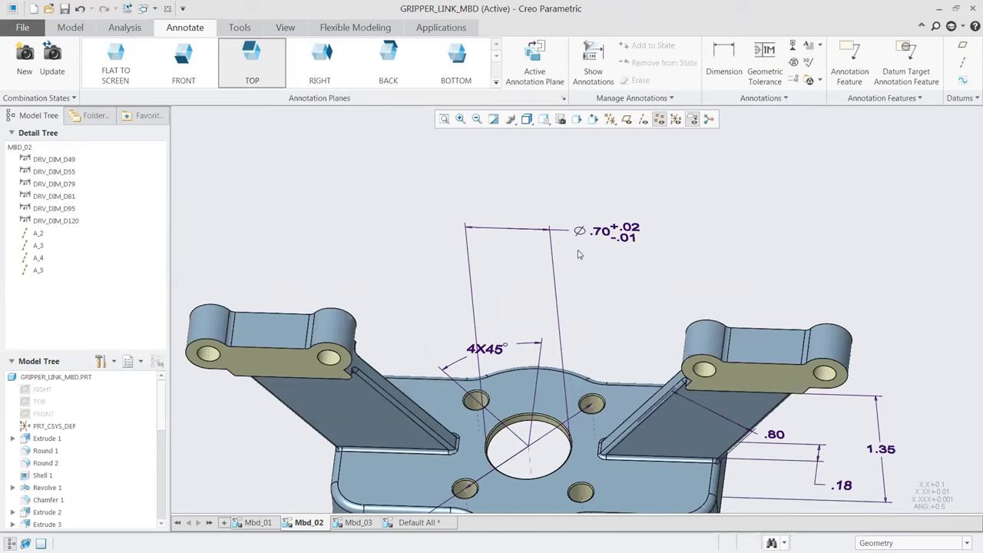
{"action": "left_click", "coordinate": [765, 63]}
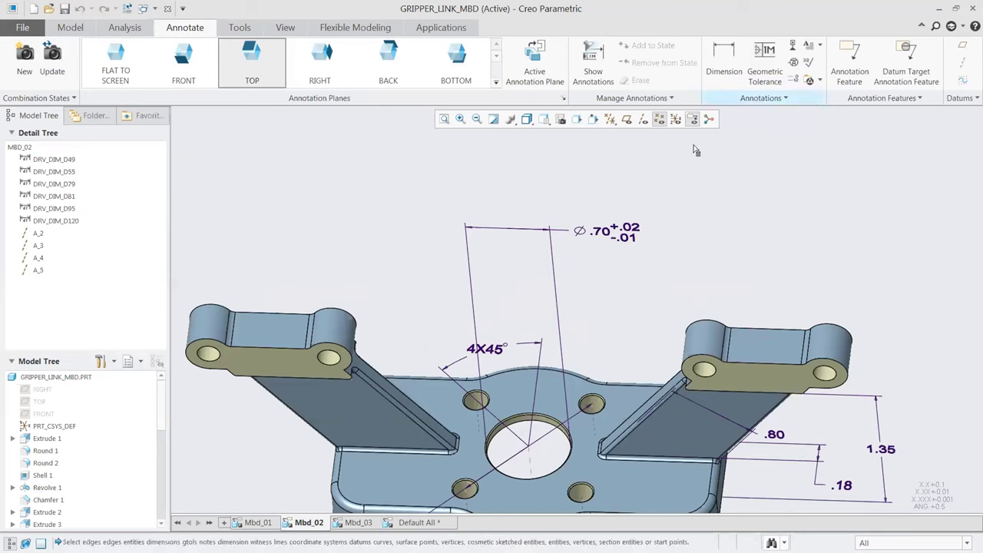
{"action": "left_click", "coordinate": [634, 231]}
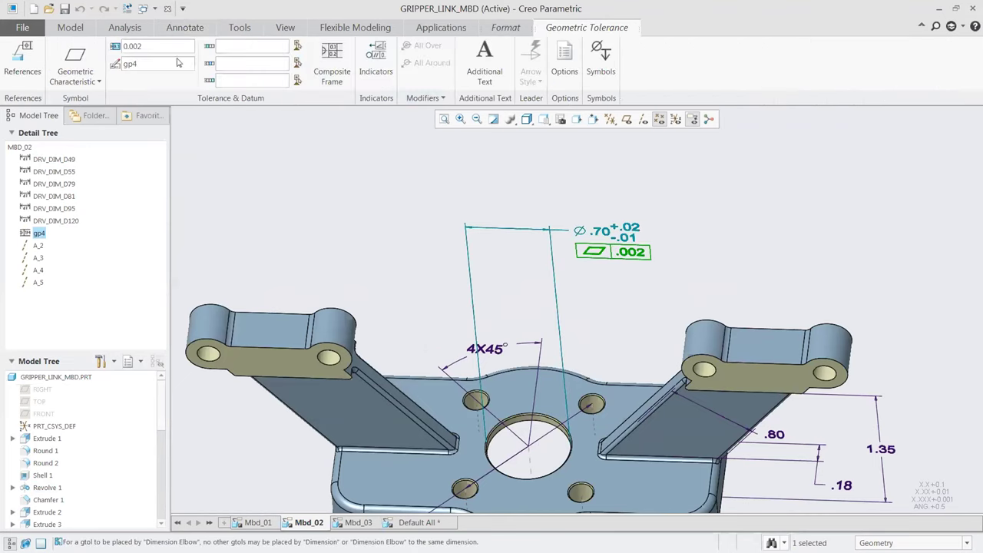
{"action": "left_click", "coordinate": [75, 63]}
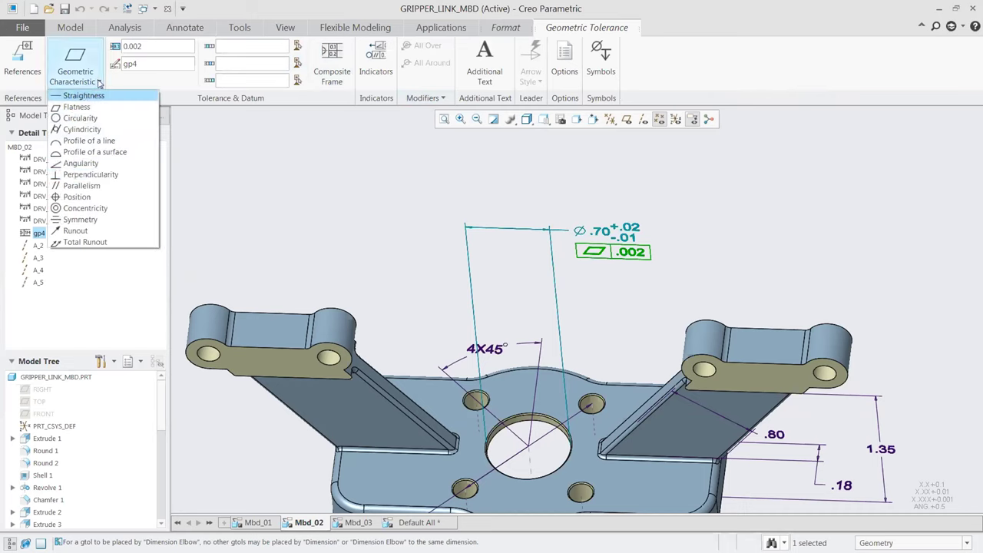
{"action": "left_click", "coordinate": [96, 175]}
Set the perpendicularity tolerance value to 0.003 and enter A as its primary datum reference
{"action": "left_click_drag", "start_coordinate": [139, 51], "coordinate": [150, 49]}
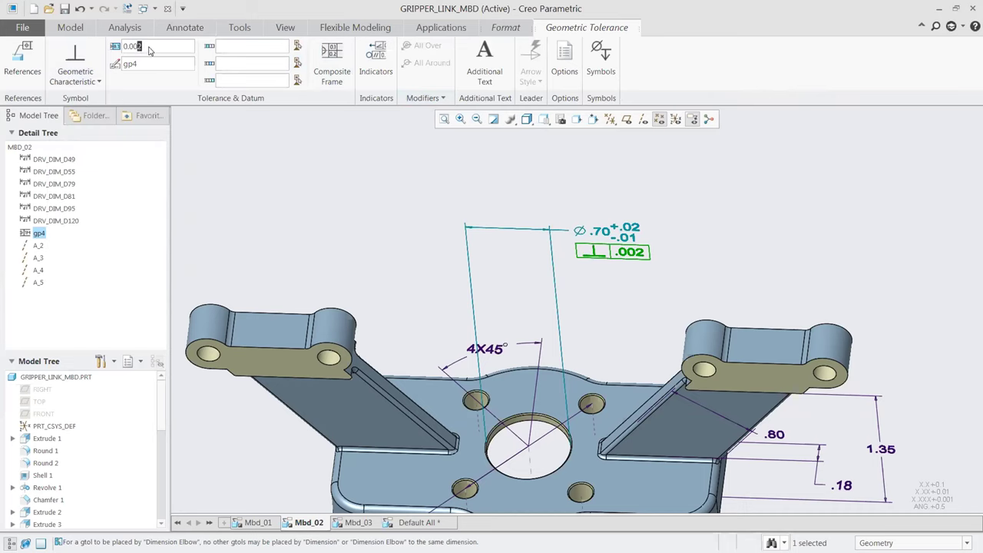
{"action": "type", "text": "3"}
{"action": "left_click", "coordinate": [234, 51]}
{"action": "type", "text": "A"}
{"action": "left_click", "coordinate": [233, 64]}
Insert the diameter symbol before the 0.003 tolerance value and the circled M maximum material symbol after it
{"action": "left_click", "coordinate": [600, 58]}
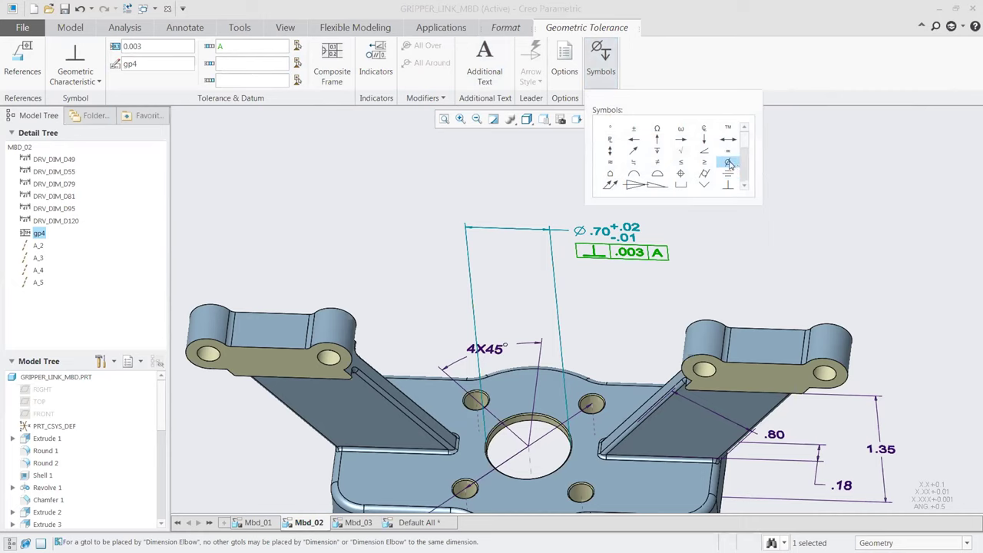
{"action": "left_click", "coordinate": [728, 162]}
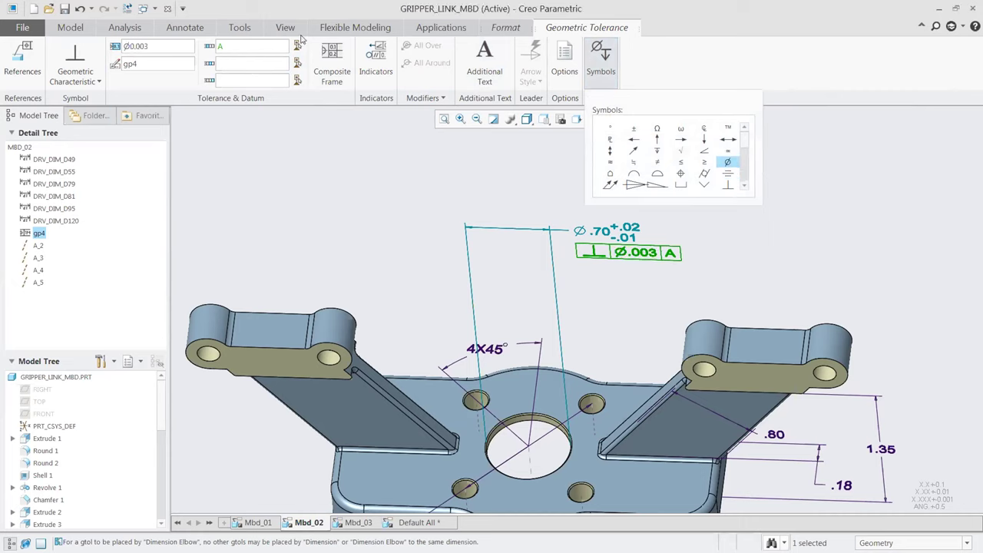
{"action": "left_click", "coordinate": [744, 170]}
{"action": "left_click", "coordinate": [660, 141]}
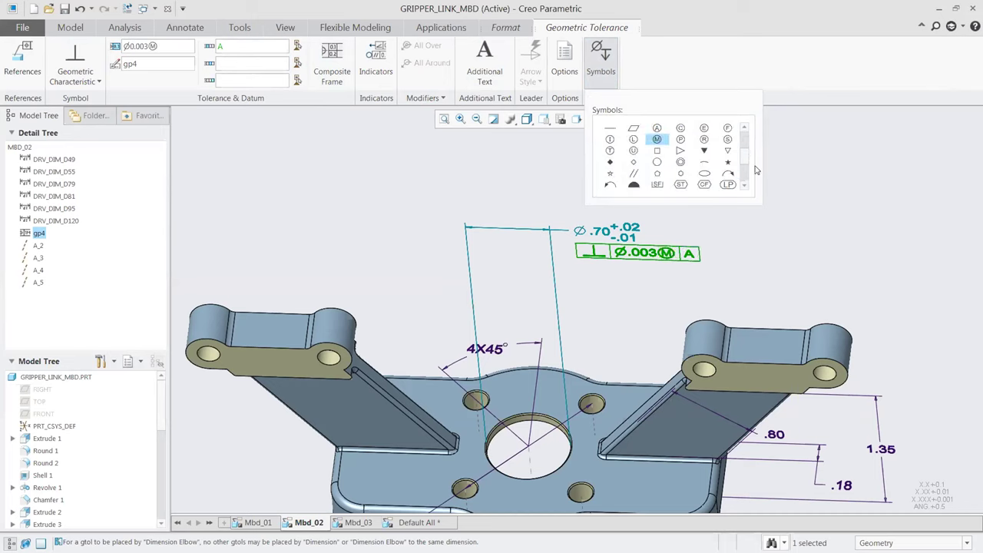
Try adding the position symbol after the circled M in the tolerance value, and remove it again
{"action": "left_click", "coordinate": [747, 136]}
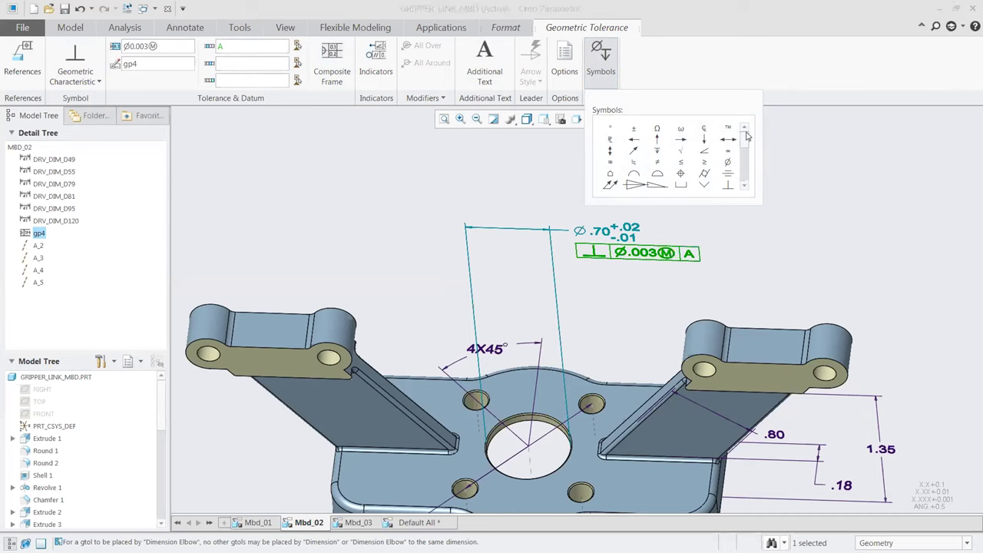
{"action": "left_click", "coordinate": [681, 175]}
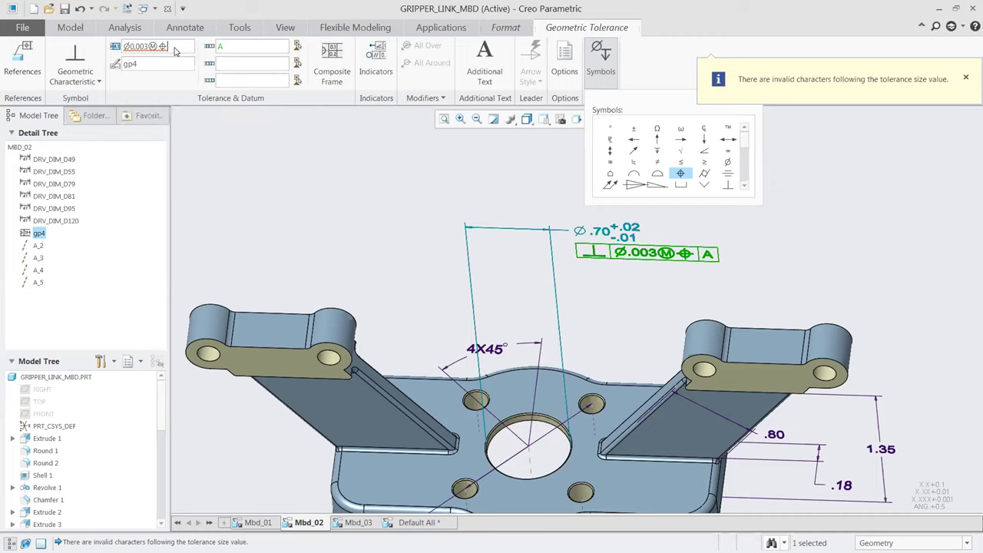
{"action": "key", "text": "BackSpace"}
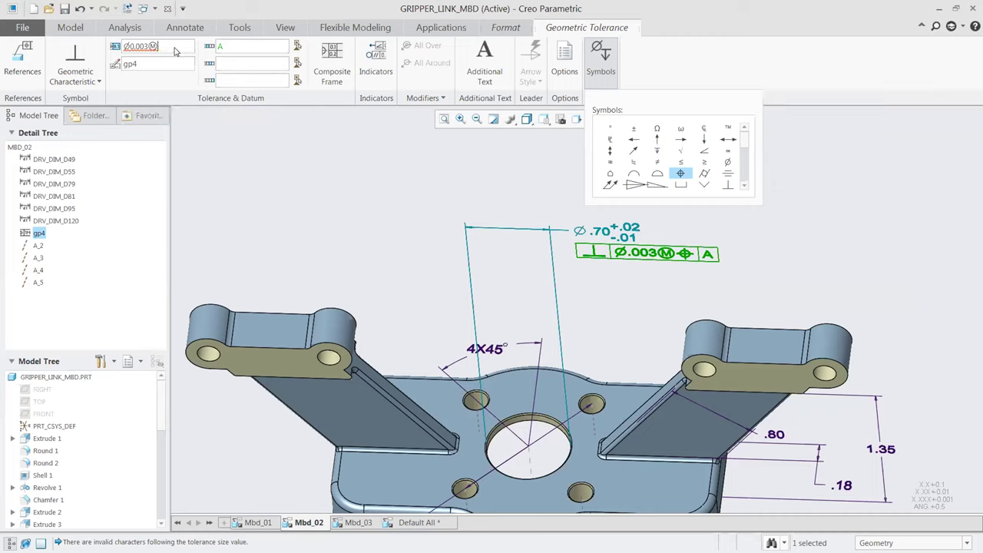
Finish the perpendicularity frame and place datum feature symbol B beside the central hole's .70 diameter dimension
{"action": "left_click", "coordinate": [546, 168]}
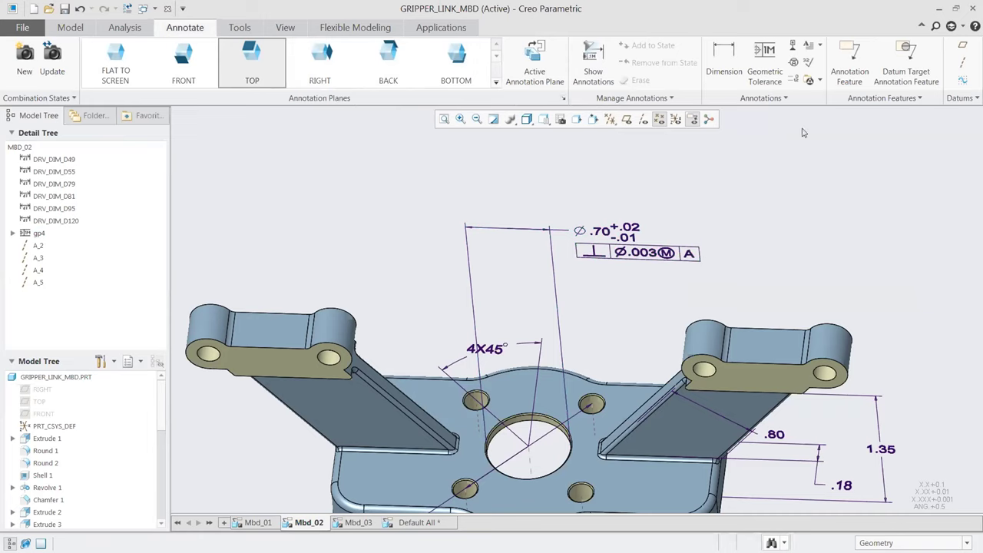
{"action": "left_click", "coordinate": [793, 45]}
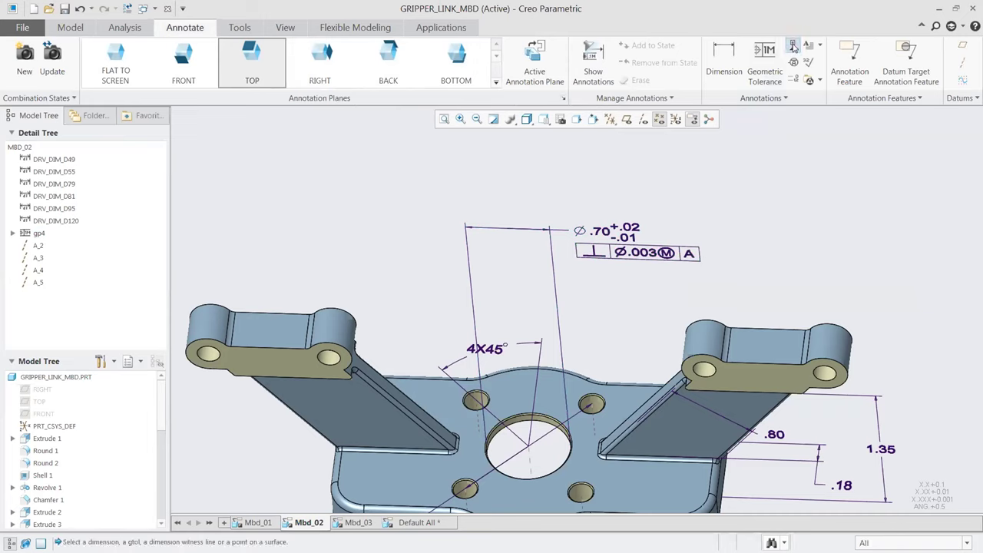
{"action": "left_click", "coordinate": [469, 252]}
{"action": "left_click", "coordinate": [435, 226]}
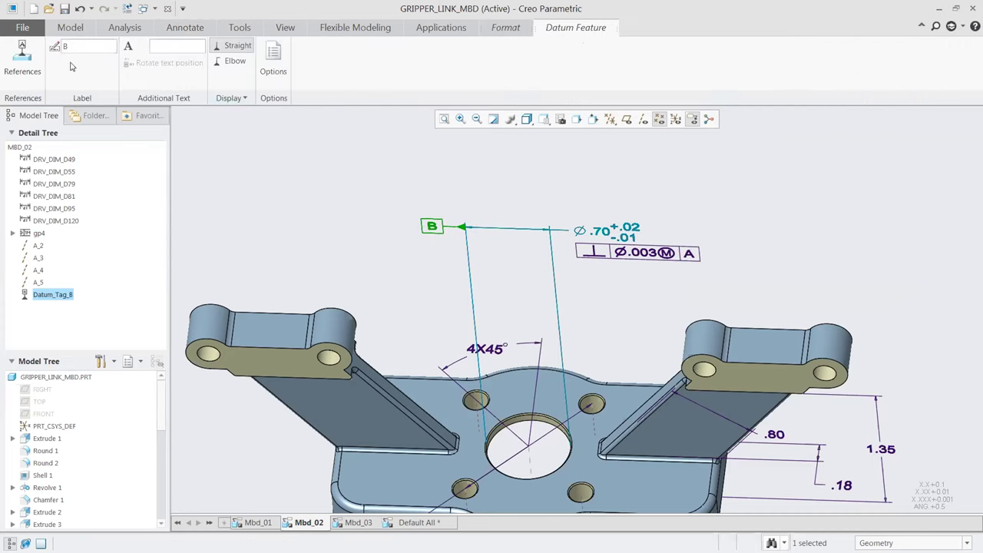
Add the central hole's inner cylindrical surface as a reference of datum feature symbol B
{"action": "left_click", "coordinate": [22, 55]}
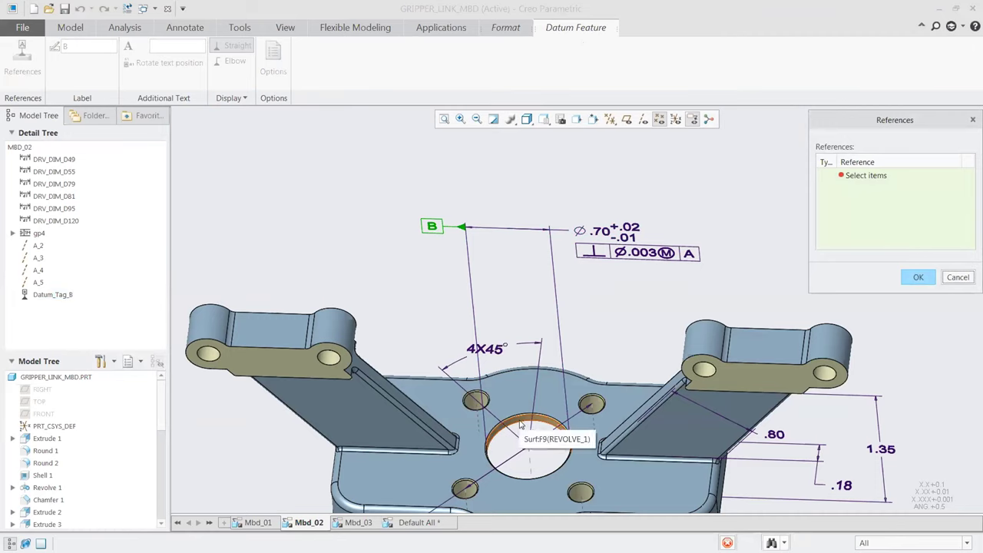
{"action": "left_click", "coordinate": [522, 426]}
{"action": "left_click", "coordinate": [919, 277]}
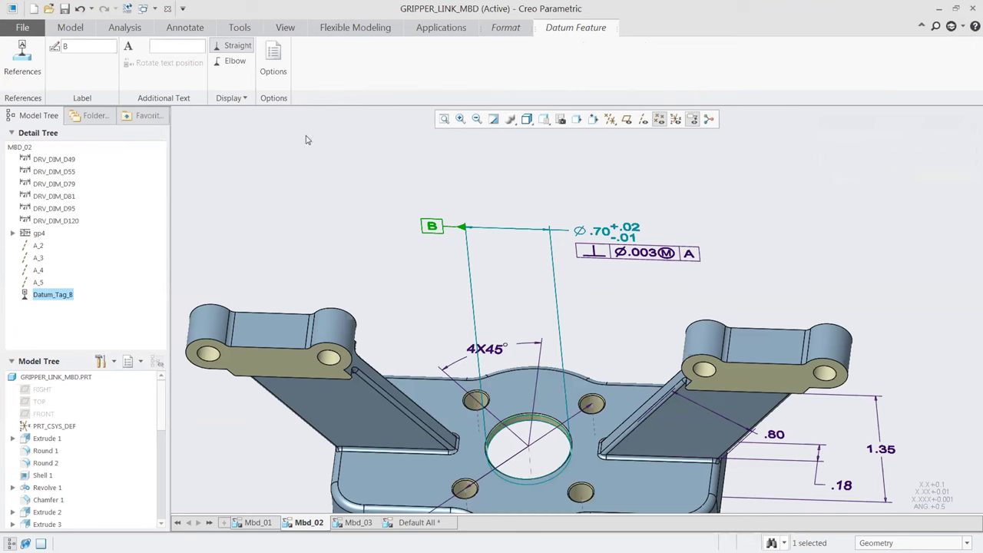
{"action": "middle_click", "coordinate": [584, 172]}
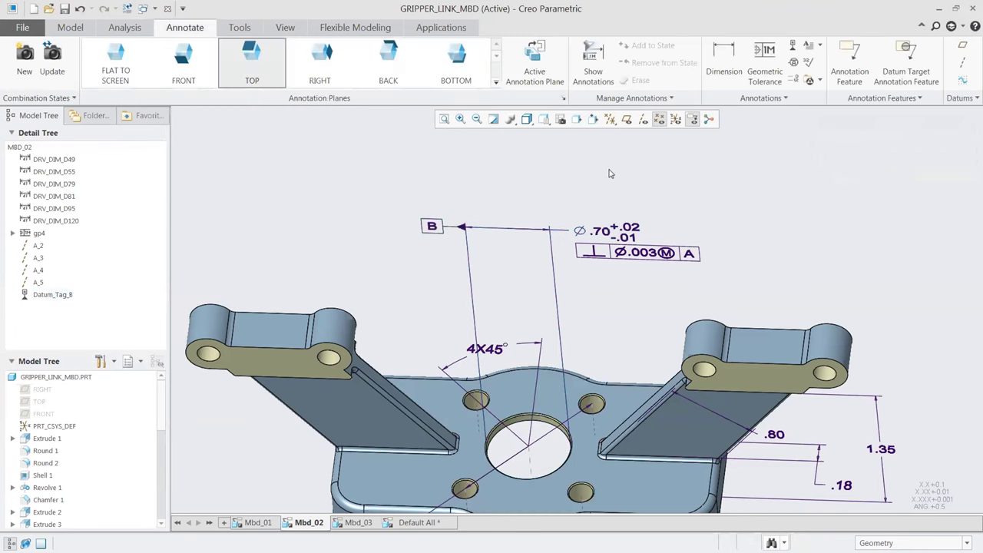
Show the .20 diameter dimension of the four small holes and place it below the base plate
{"action": "scroll", "coordinate": [576, 209], "scroll_direction": "down", "scroll_amount": 2}
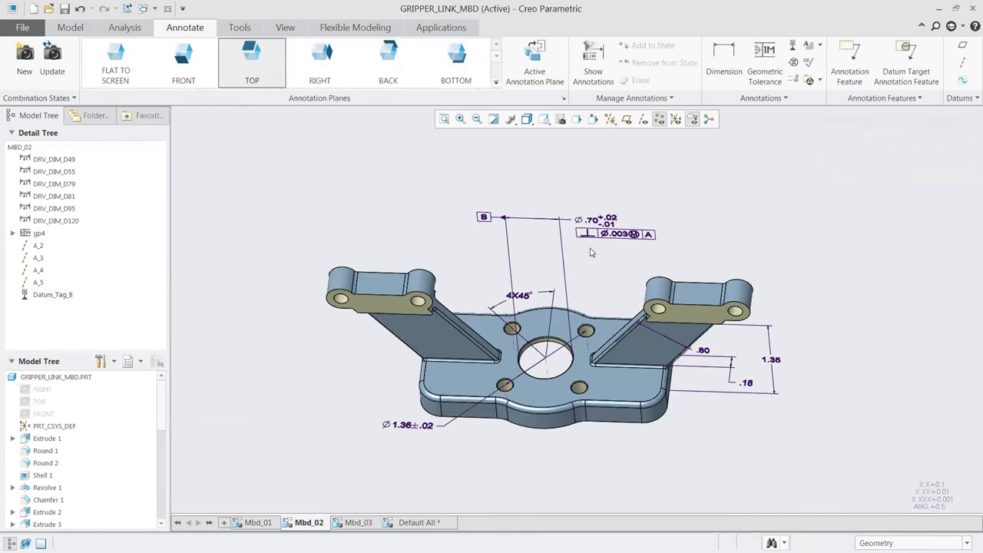
{"action": "scroll", "coordinate": [589, 248], "scroll_direction": "up", "scroll_amount": 1}
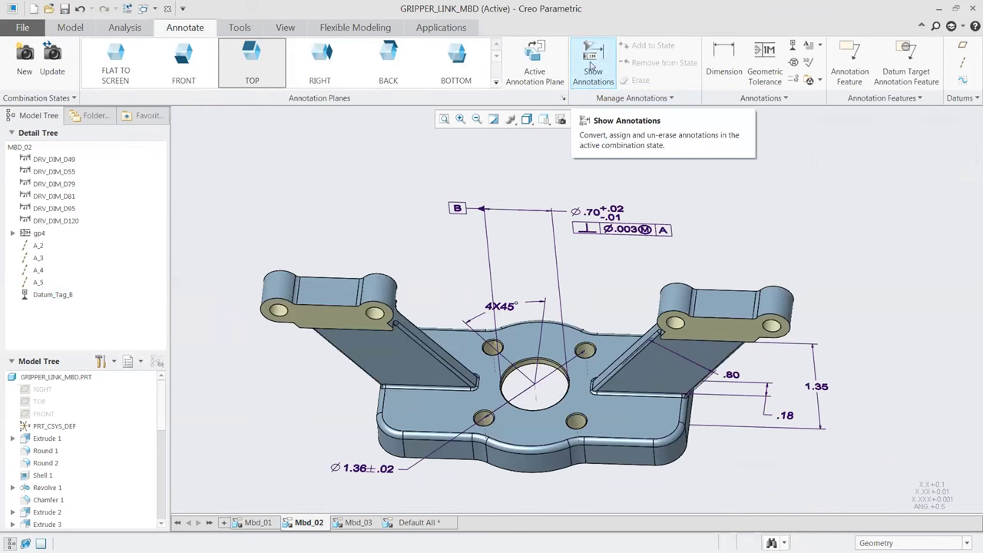
{"action": "left_click", "coordinate": [592, 65]}
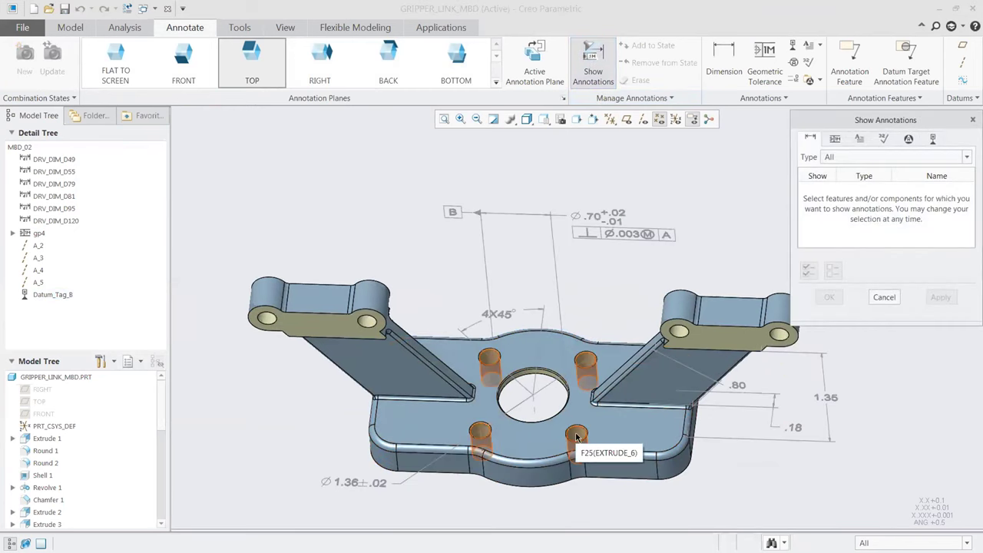
{"action": "left_click", "coordinate": [604, 464]}
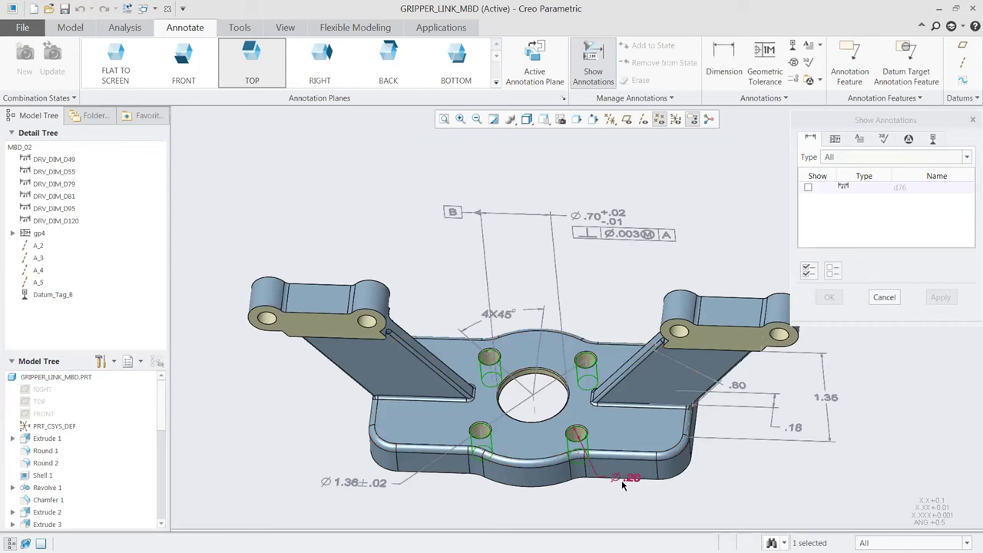
{"action": "left_click", "coordinate": [630, 479]}
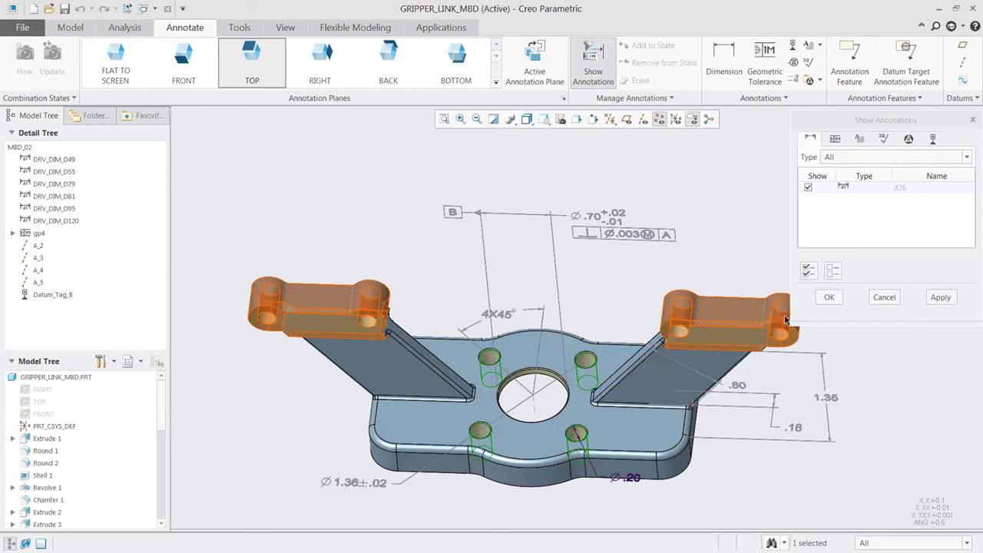
{"action": "middle_click", "coordinate": [630, 476]}
{"action": "left_click_drag", "start_coordinate": [631, 473], "coordinate": [626, 497]}
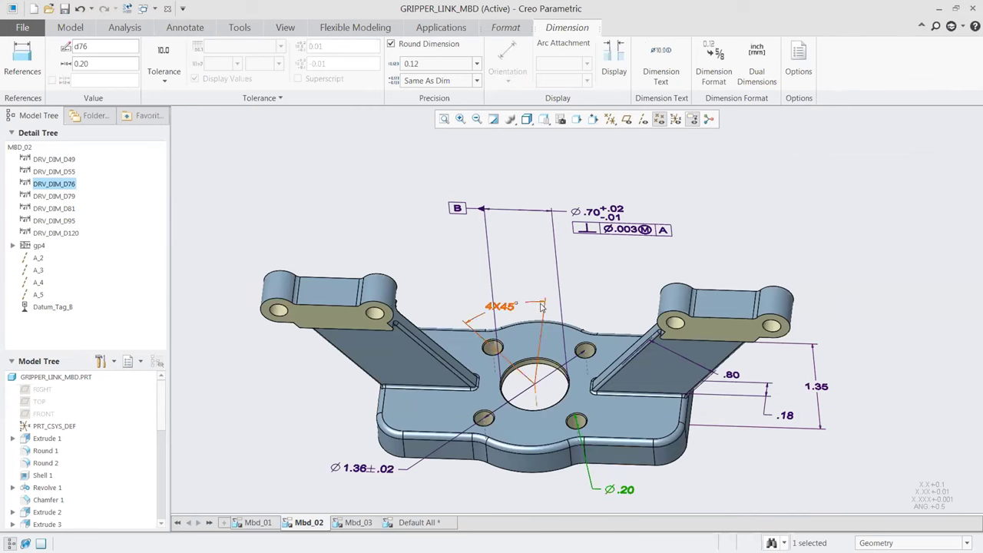
Give the .20 hole diameter dimension a Plus-Minus tolerance and set its precision to three decimals (0.123)
{"action": "key", "text": "ctrl+d"}
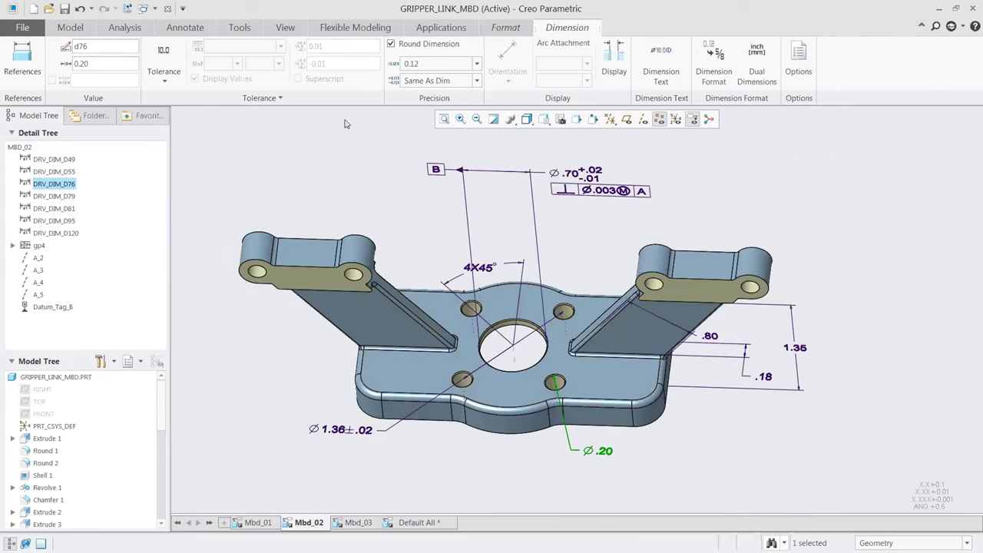
{"action": "left_click", "coordinate": [163, 73]}
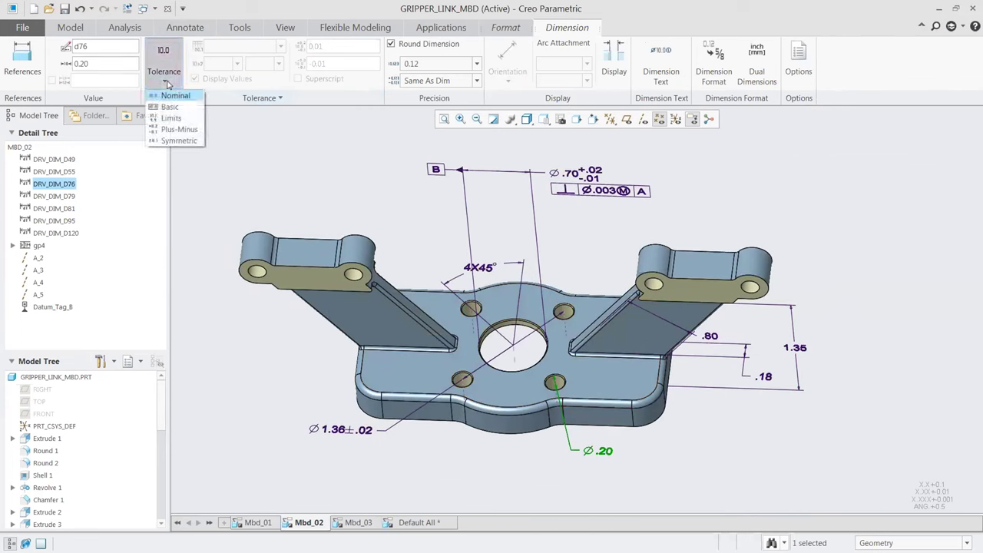
{"action": "left_click", "coordinate": [175, 129]}
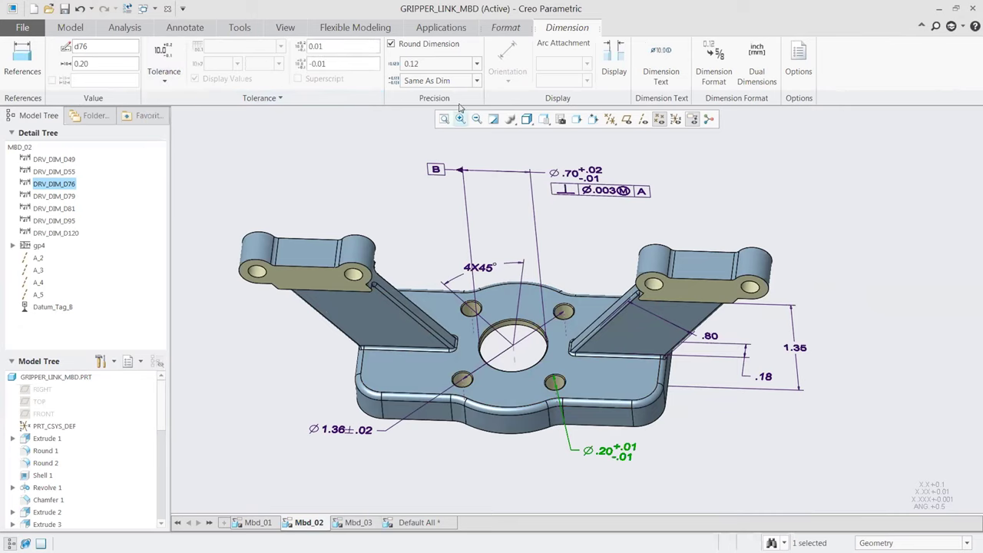
{"action": "left_click", "coordinate": [476, 63]}
{"action": "left_click", "coordinate": [415, 113]}
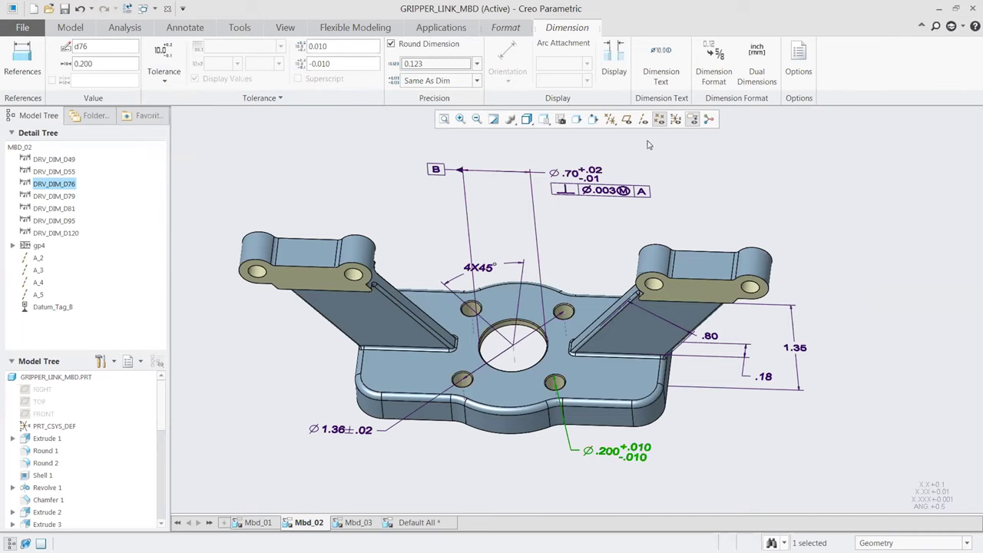
Add the prefix 4X before the diameter symbol of the small holes' dimension
{"action": "left_click", "coordinate": [661, 65]}
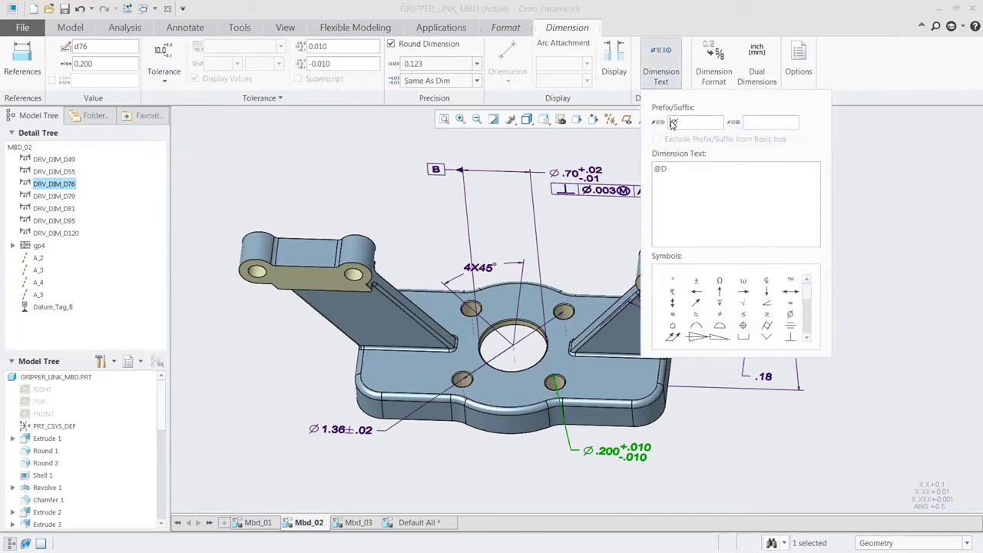
{"action": "type", "text": "4X"}
{"action": "left_click", "coordinate": [665, 74]}
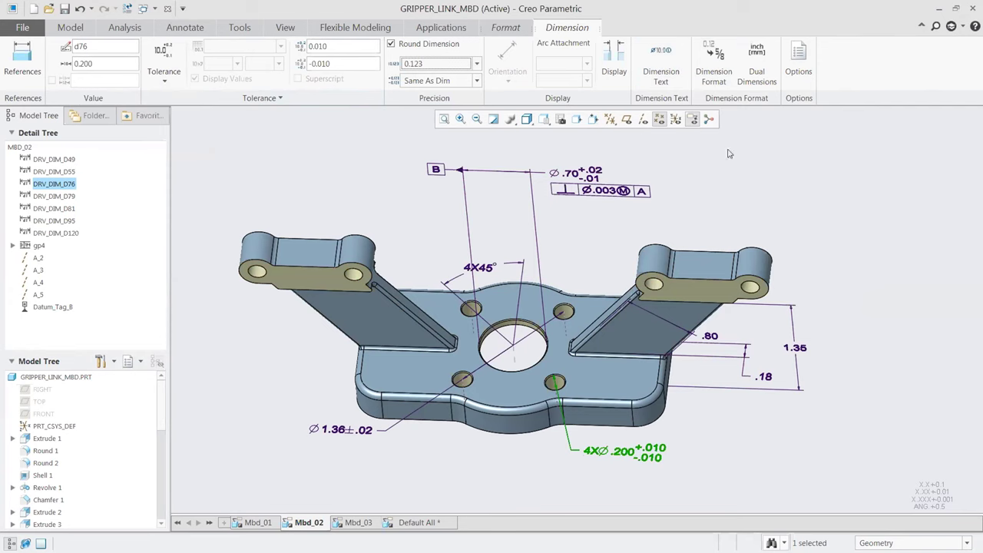
{"action": "left_click", "coordinate": [763, 158]}
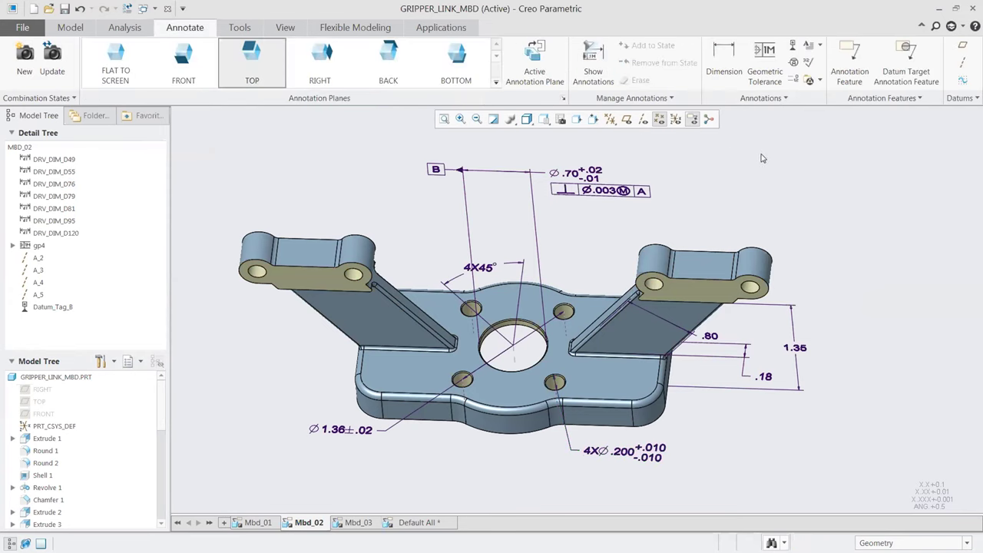
Attach a geometric tolerance to the 4X hole diameter dimension, with Position as its characteristic and a value of 0.002
{"action": "left_click", "coordinate": [765, 55]}
{"action": "left_click", "coordinate": [631, 454]}
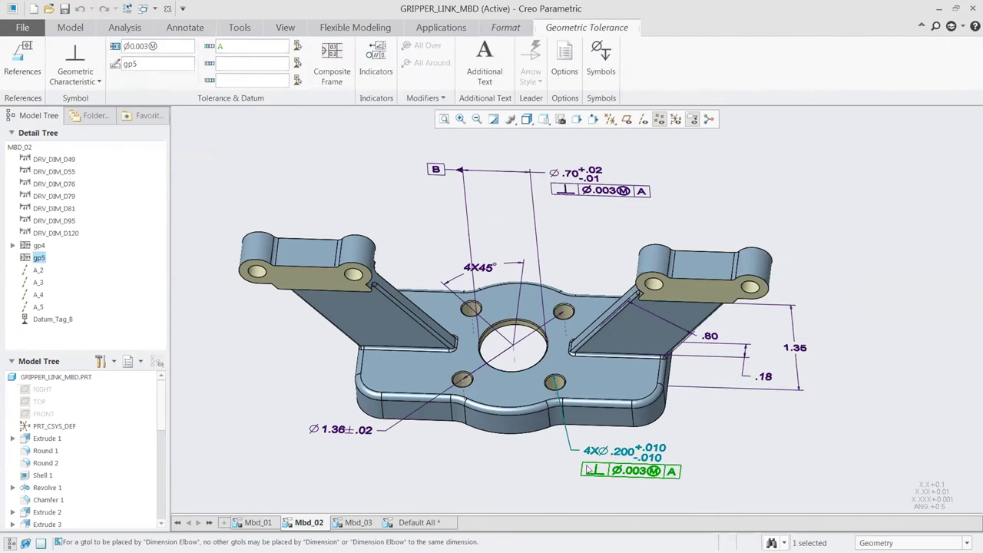
{"action": "left_click", "coordinate": [98, 83]}
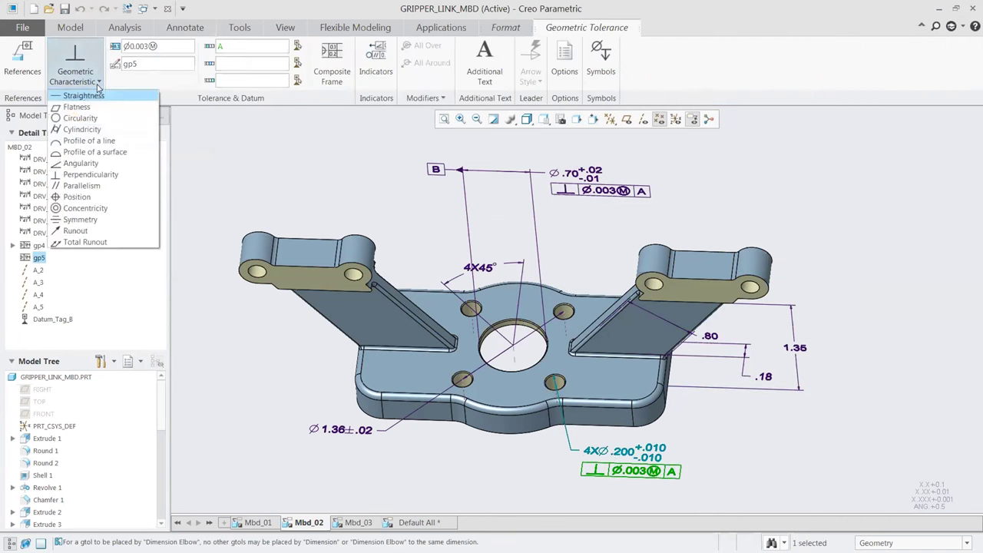
{"action": "left_click", "coordinate": [76, 197]}
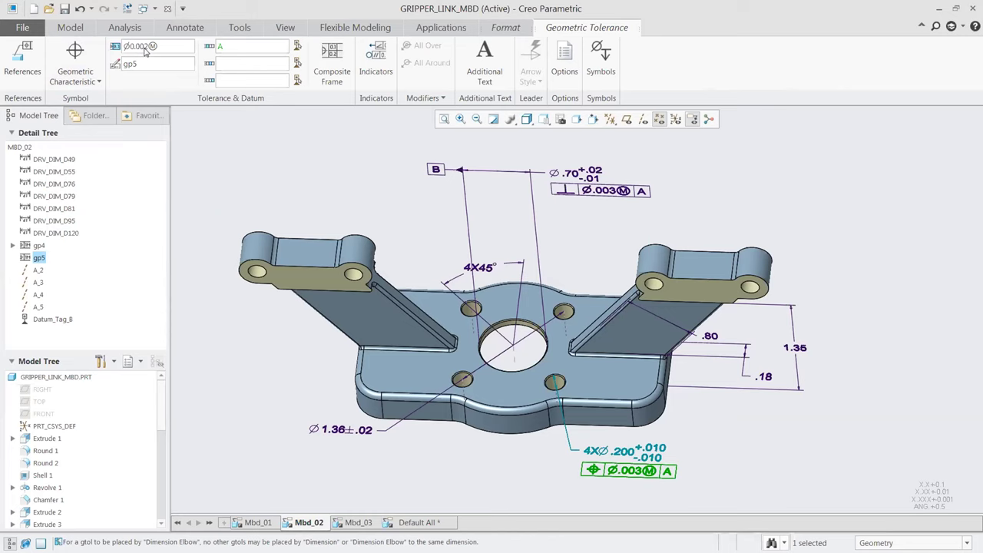
Add B as the secondary datum reference of the 4X hole position tolerance, followed by the maximum material condition symbol
{"action": "left_click", "coordinate": [228, 67]}
{"action": "type", "text": "B"}
{"action": "left_click", "coordinate": [601, 54]}
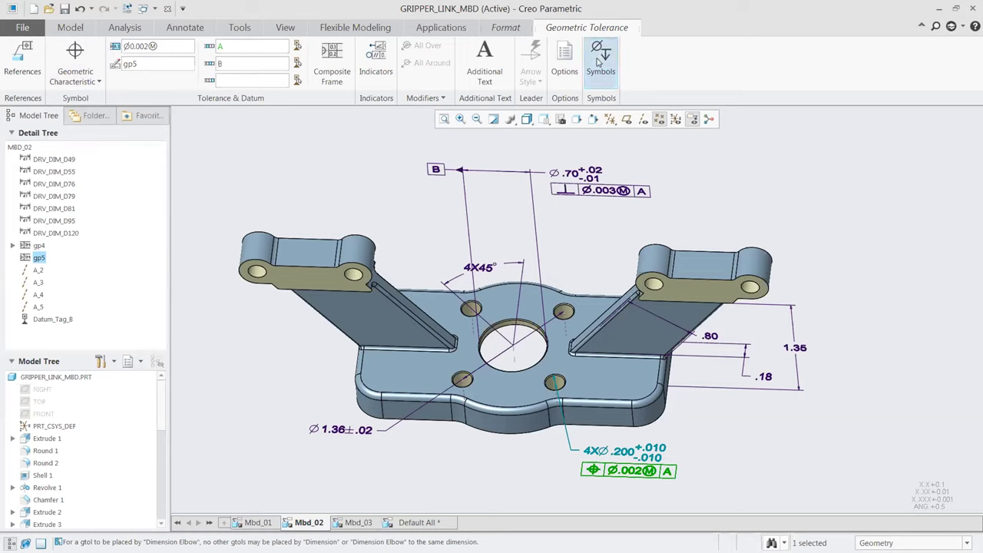
{"action": "scroll", "coordinate": [729, 165], "scroll_direction": "down", "scroll_amount": 3}
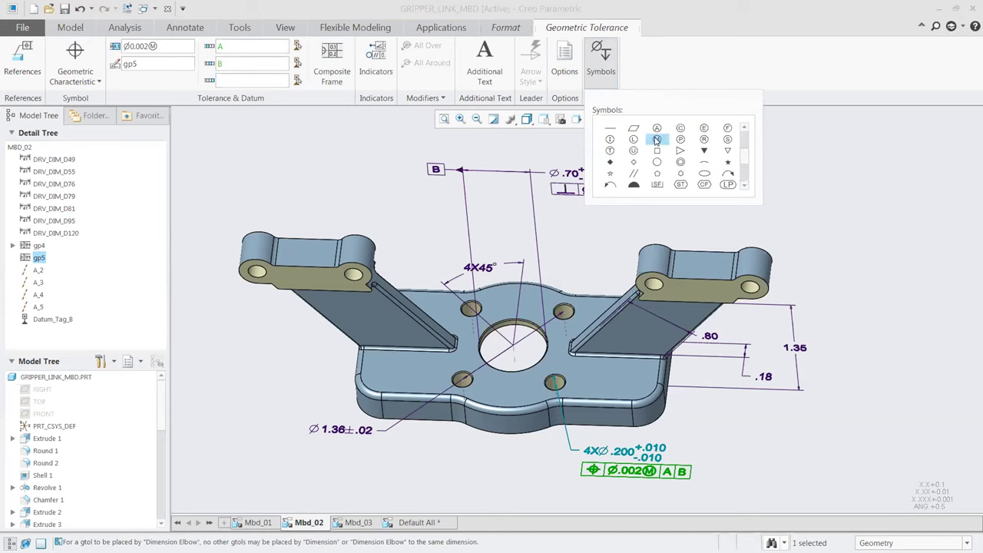
{"action": "left_click", "coordinate": [657, 139]}
{"action": "left_click", "coordinate": [601, 67]}
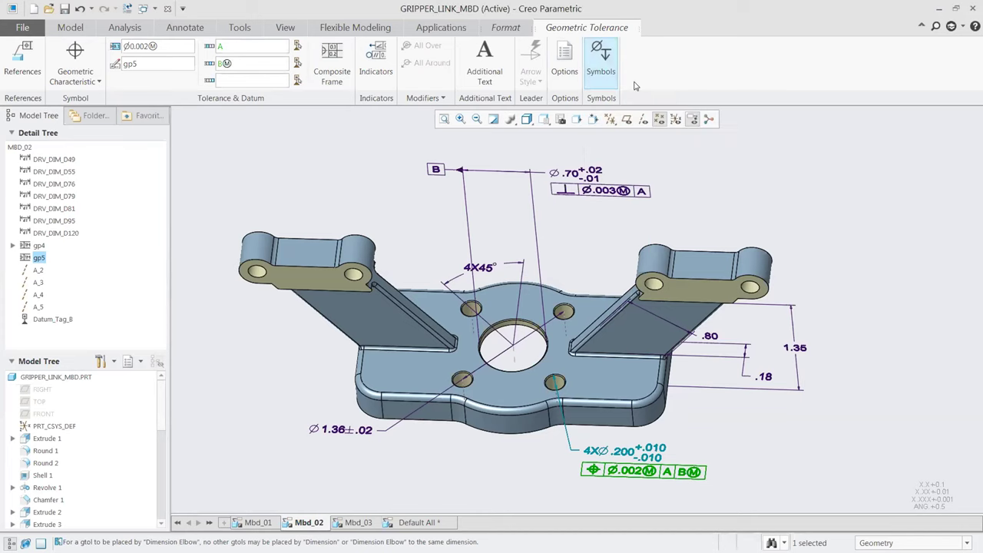
Add the right-aligned text 4 SURFACES below the position tolerance frame of the 4X holes
{"action": "left_click", "coordinate": [478, 71]}
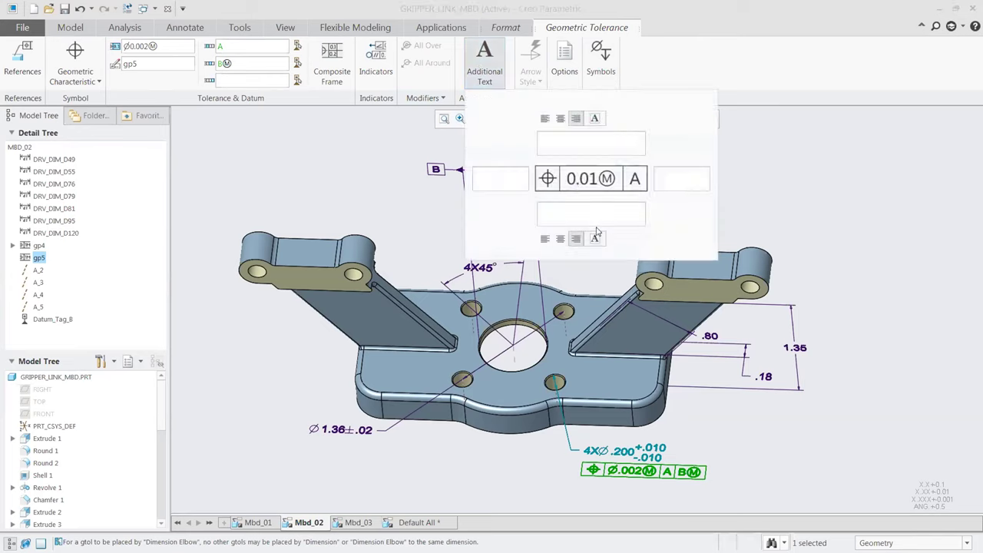
{"action": "type", "text": "4 SURFACES"}
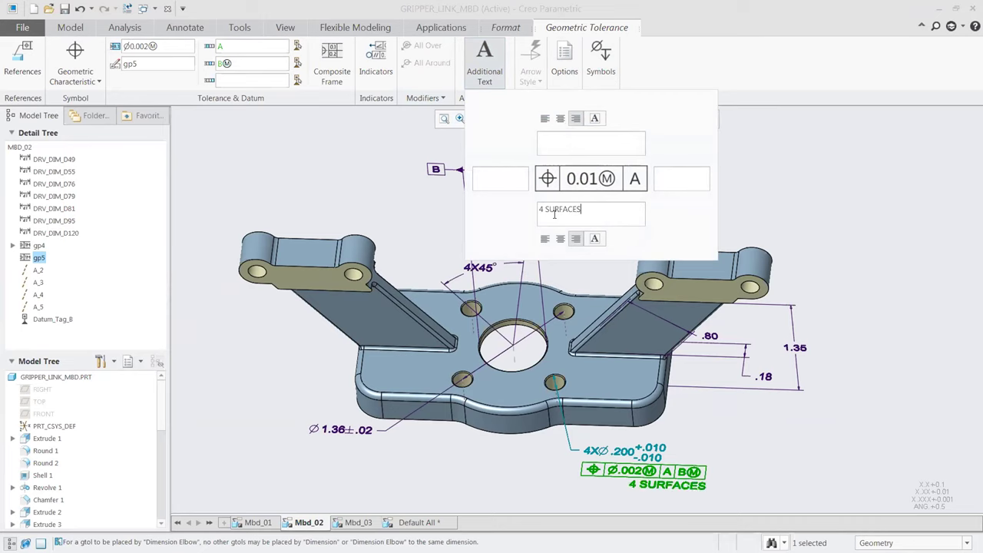
{"action": "left_click", "coordinate": [560, 239]}
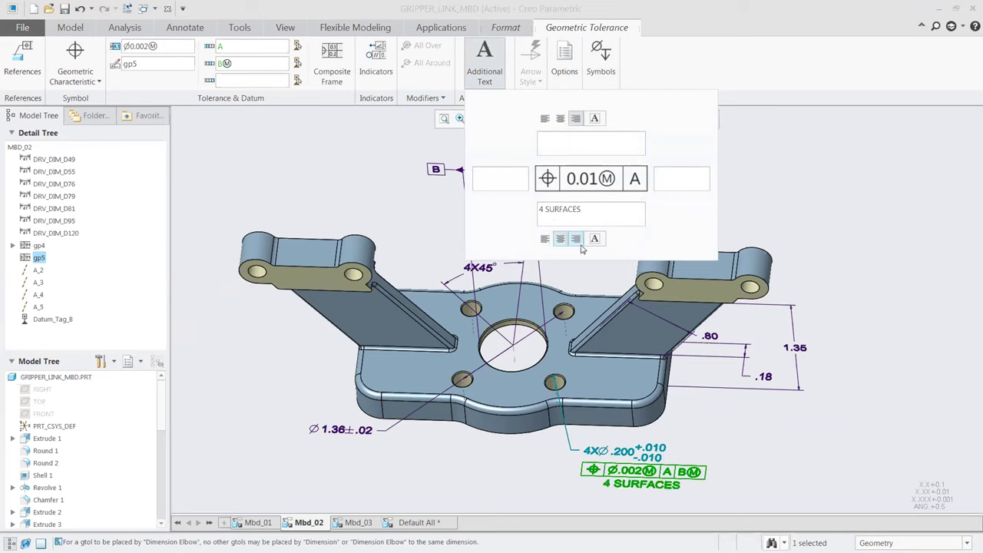
{"action": "left_click", "coordinate": [577, 241]}
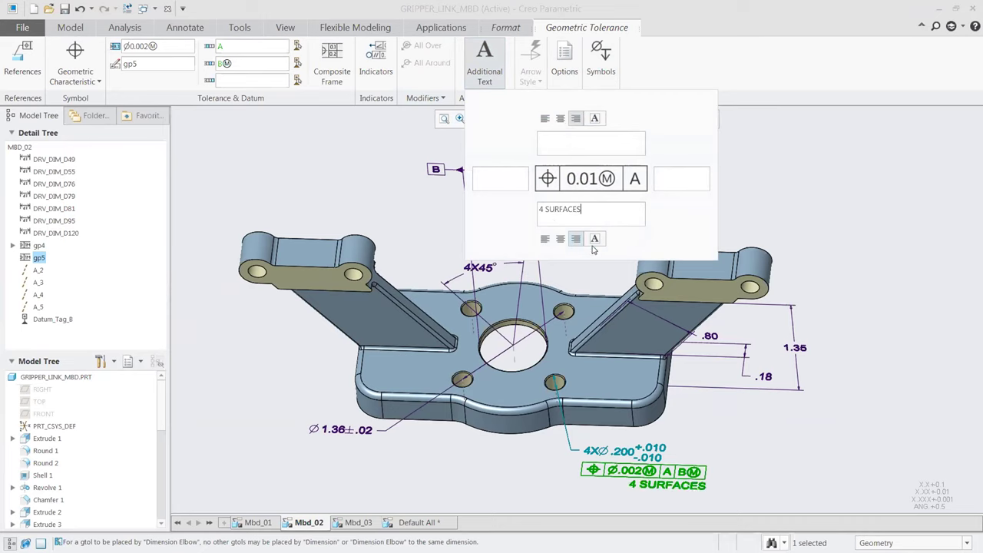
{"action": "left_click", "coordinate": [486, 58]}
Add the surfaces of all four small base plate holes as references of the position tolerance
{"action": "left_click", "coordinate": [22, 62]}
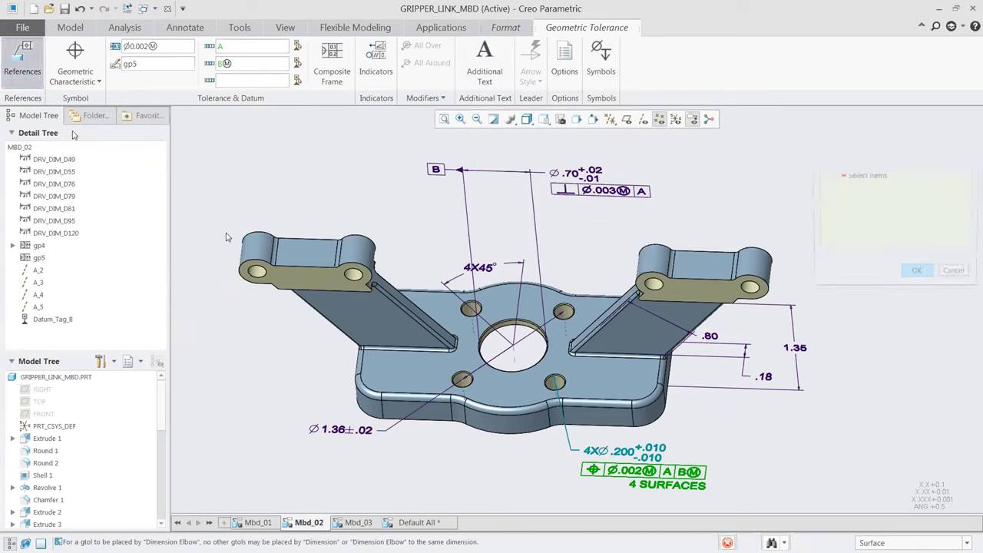
{"action": "left_click", "coordinate": [462, 381]}
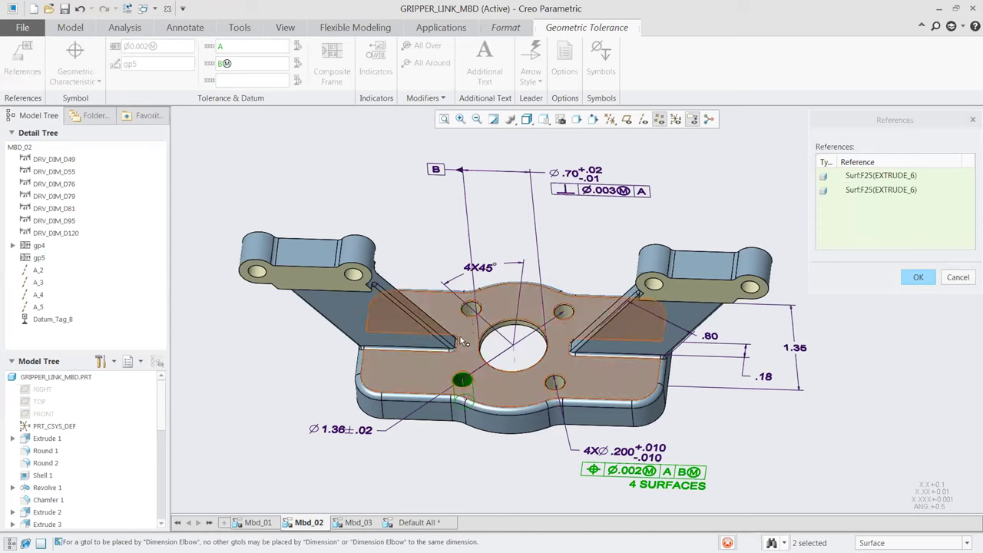
{"action": "left_click", "coordinate": [470, 309]}
{"action": "left_click", "coordinate": [563, 311]}
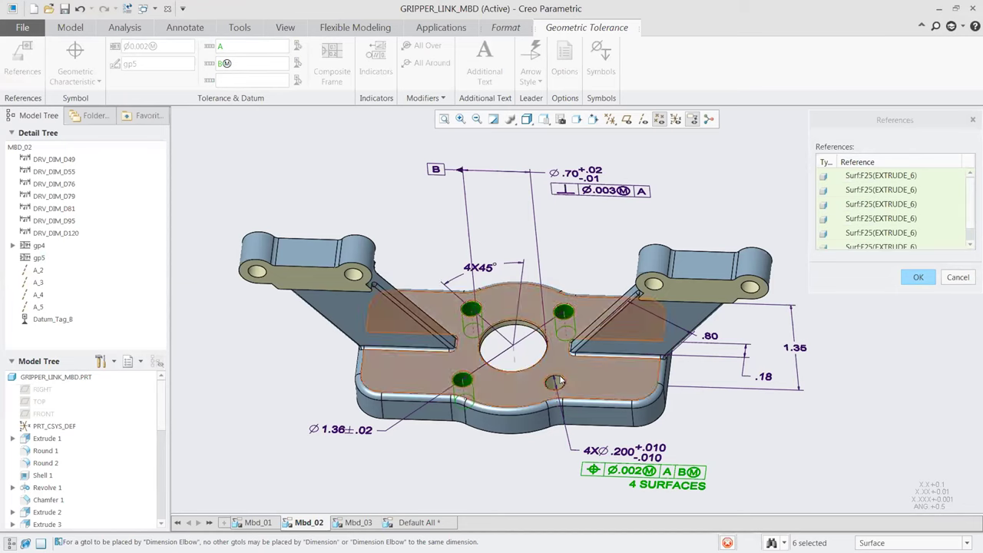
{"action": "left_click", "coordinate": [556, 382]}
{"action": "left_click", "coordinate": [916, 280]}
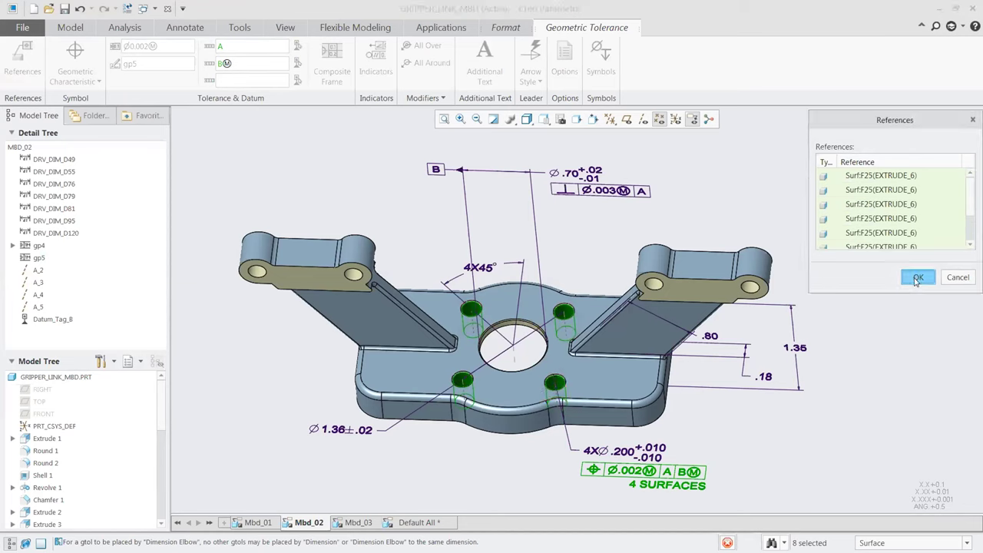
{"action": "left_click", "coordinate": [711, 433]}
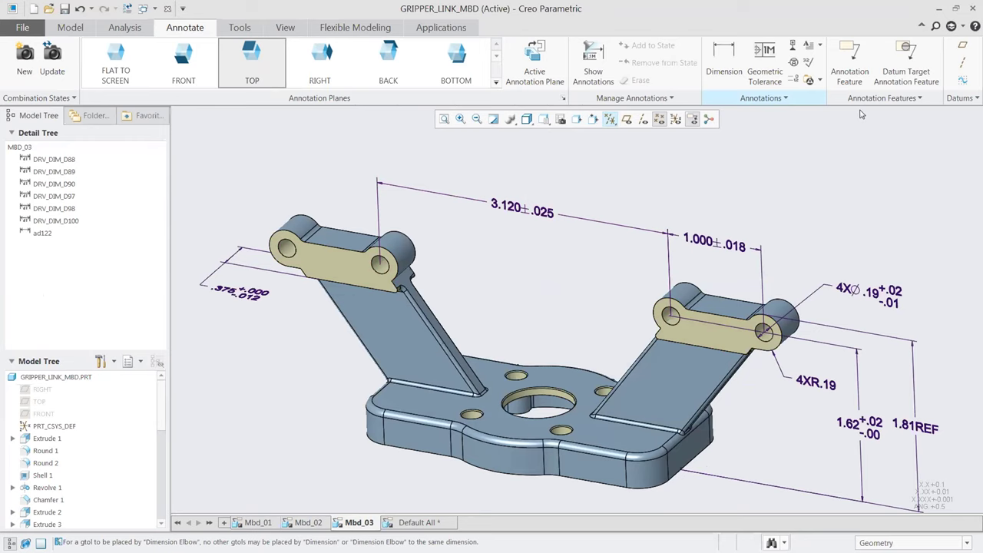
Attach a geometric tolerance to the .375 thickness dimension in Mbd_03, with Perpendicularity as its characteristic
{"action": "left_click", "coordinate": [766, 60]}
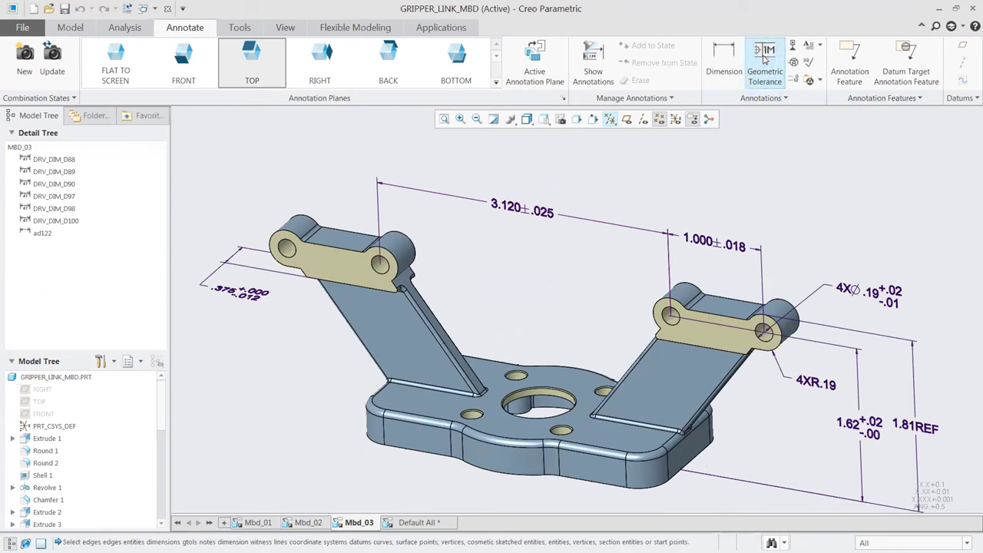
{"action": "left_click", "coordinate": [258, 302]}
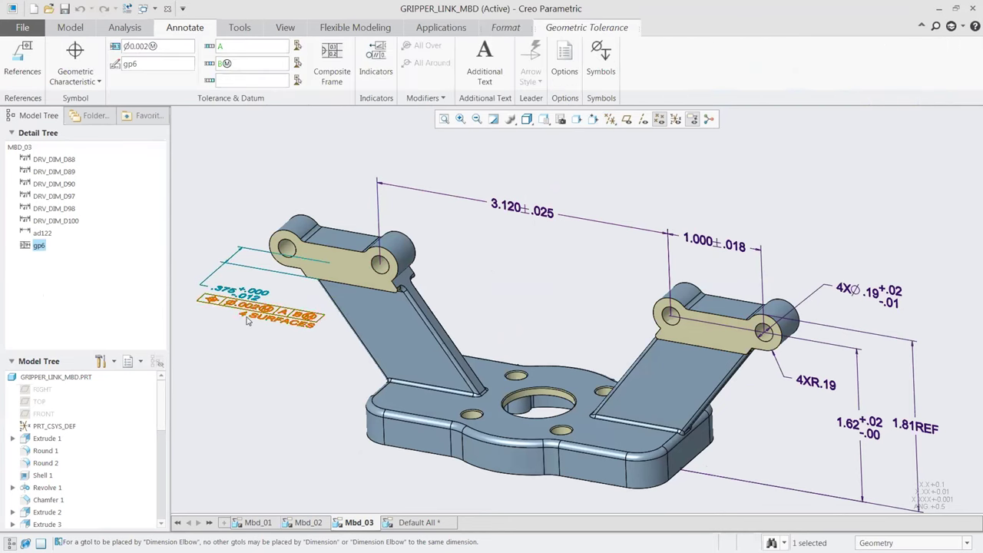
{"action": "left_click", "coordinate": [99, 83]}
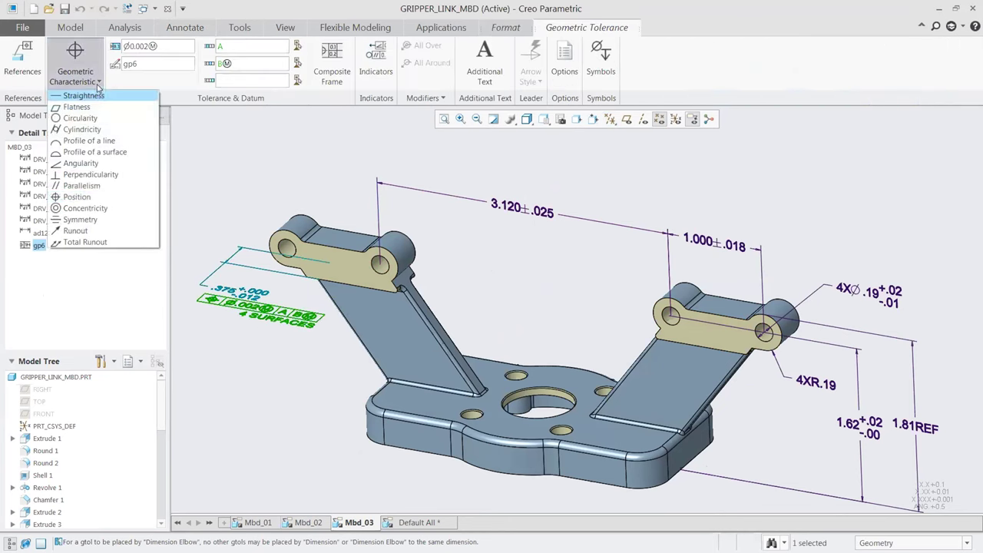
{"action": "left_click", "coordinate": [86, 176]}
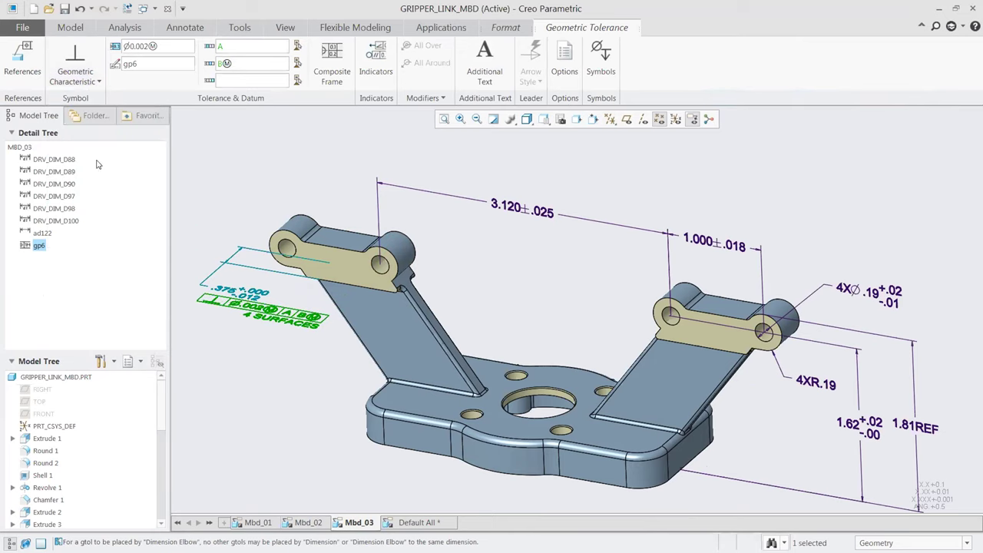
Set the perpendicularity tolerance value to .002 without diameter or material symbols, and remove its secondary datum reference B
{"action": "left_click_drag", "start_coordinate": [157, 51], "coordinate": [116, 53]}
{"action": "key", "text": "BackSpace"}
{"action": "left_click", "coordinate": [223, 63]}
{"action": "key", "text": "BackSpace"}
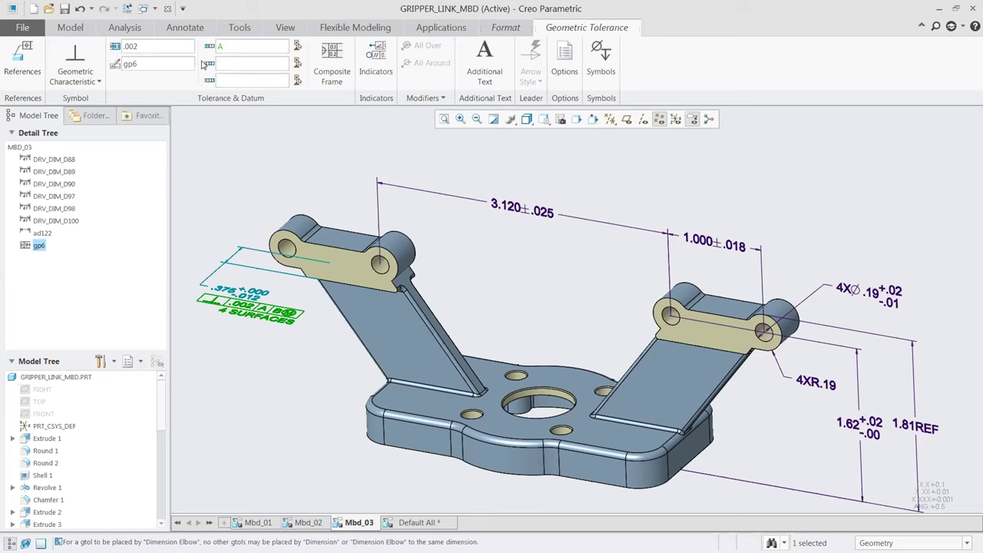
Remove the additional text 4 SURFACES from the perpendicularity tolerance and finish editing it
{"action": "left_click", "coordinate": [485, 62]}
{"action": "left_click_drag", "start_coordinate": [589, 214], "coordinate": [515, 208]}
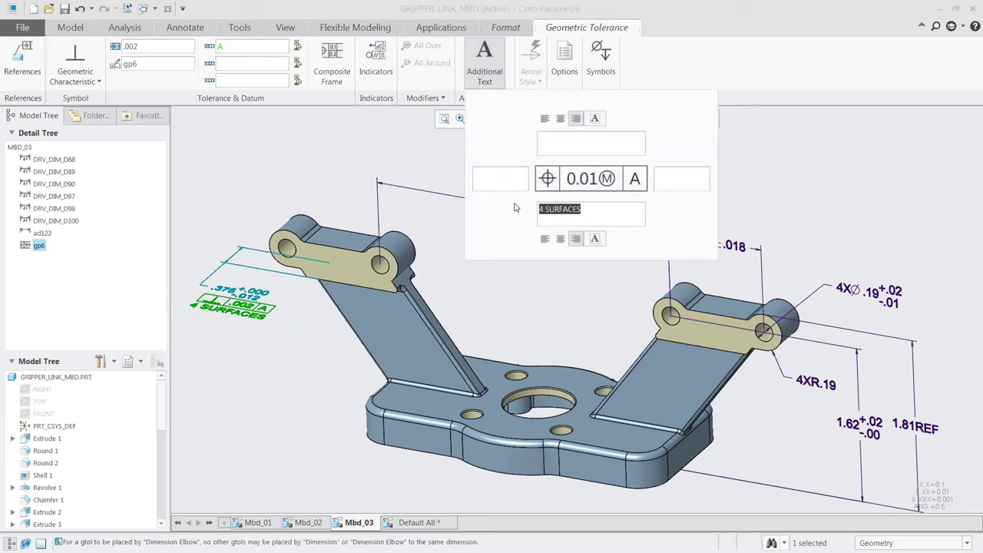
{"action": "key", "text": "BackSpace"}
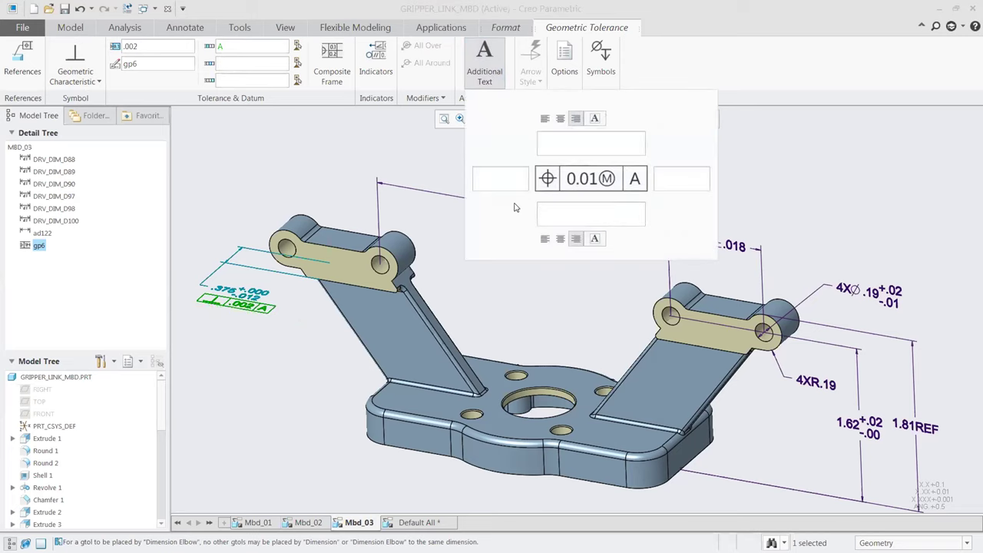
{"action": "left_click", "coordinate": [484, 57]}
{"action": "left_click", "coordinate": [242, 178]}
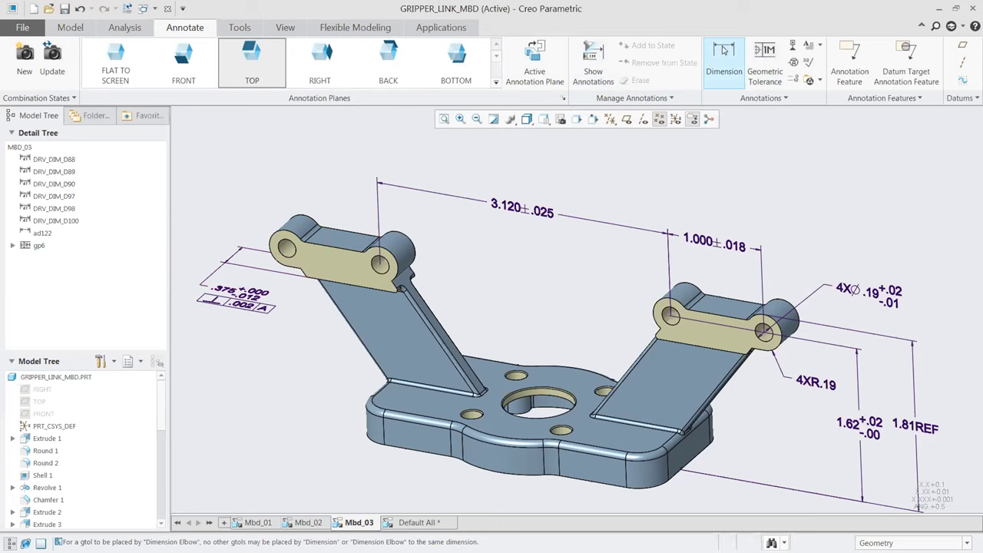
Dimension between the outer rounded ends of the two arms on the FRONT annotation plane, placing it above the 3.120 dimension
{"action": "left_click", "coordinate": [725, 50]}
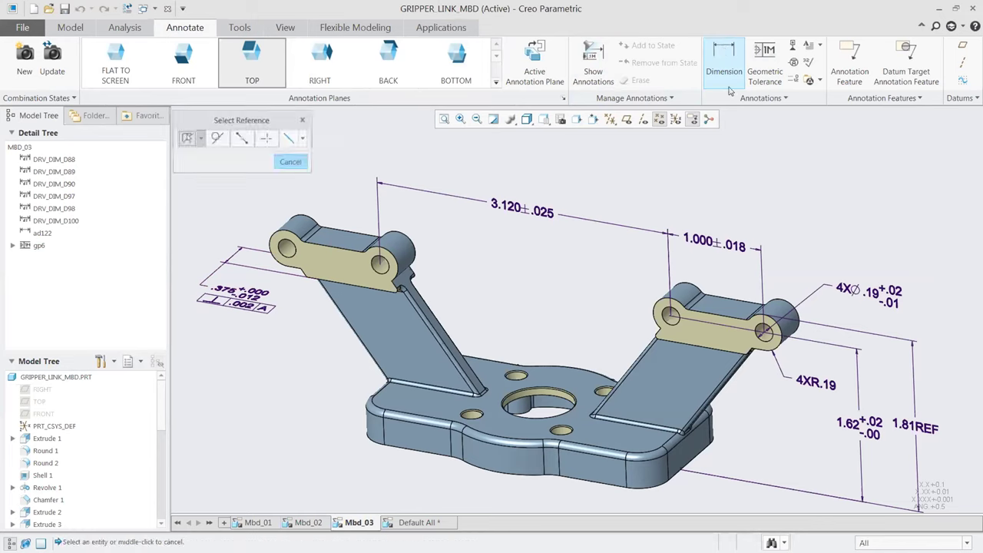
{"action": "left_click", "coordinate": [199, 139]}
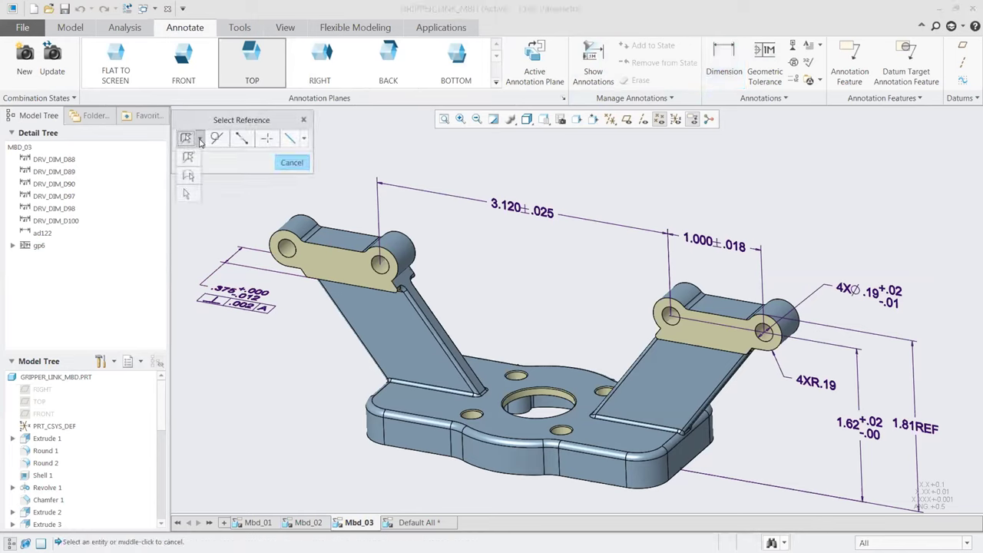
{"action": "left_click", "coordinate": [187, 193]}
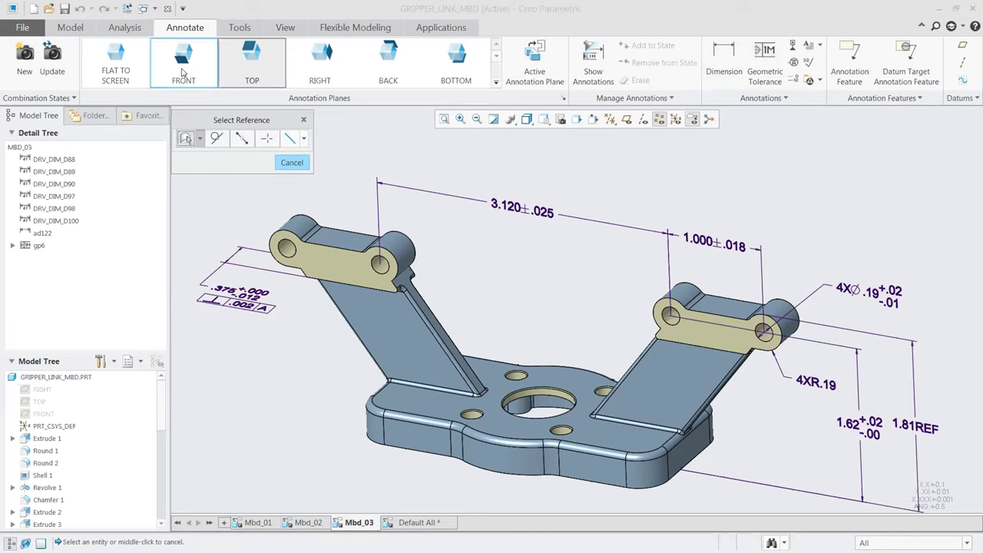
{"action": "left_click", "coordinate": [298, 224]}
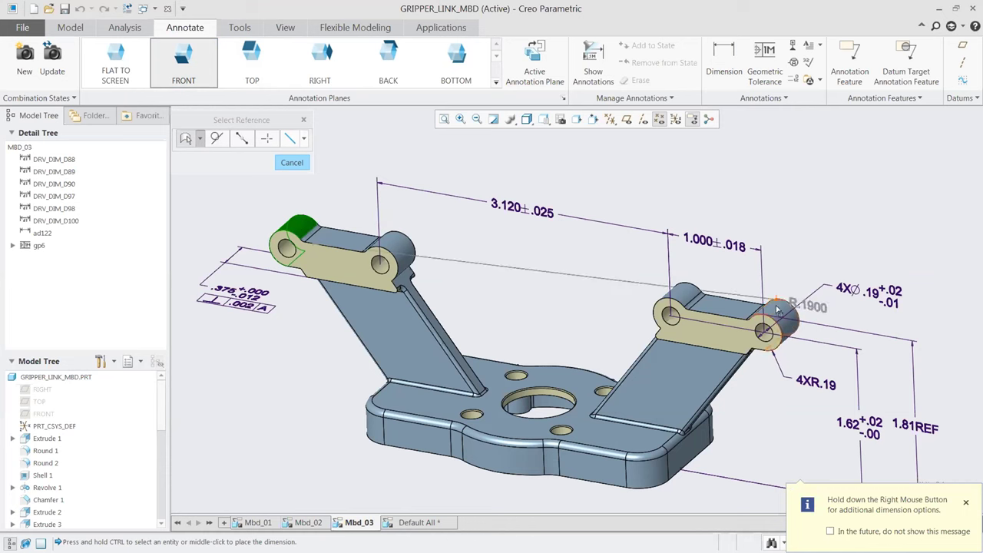
{"action": "left_click", "coordinate": [779, 311], "text": "ctrl"}
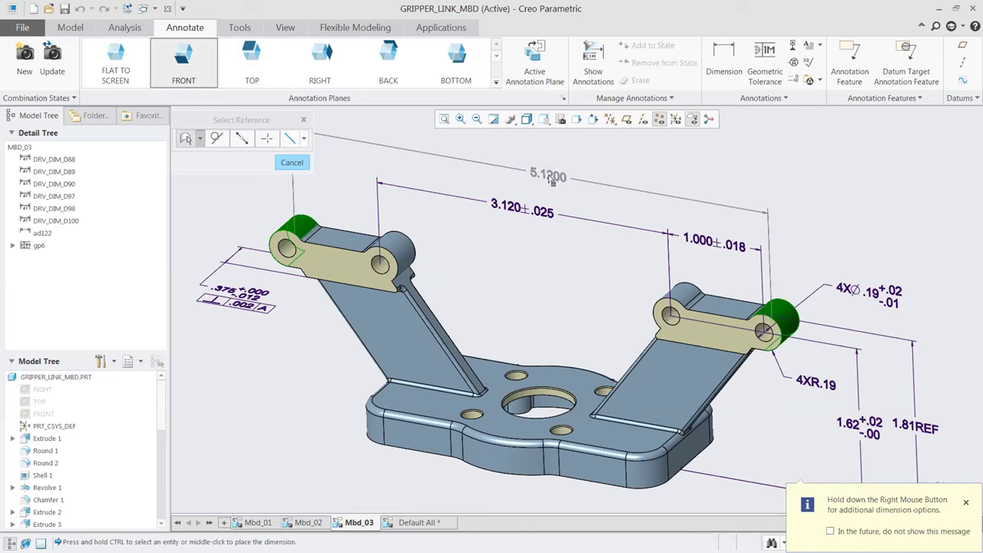
{"action": "middle_click", "coordinate": [550, 179]}
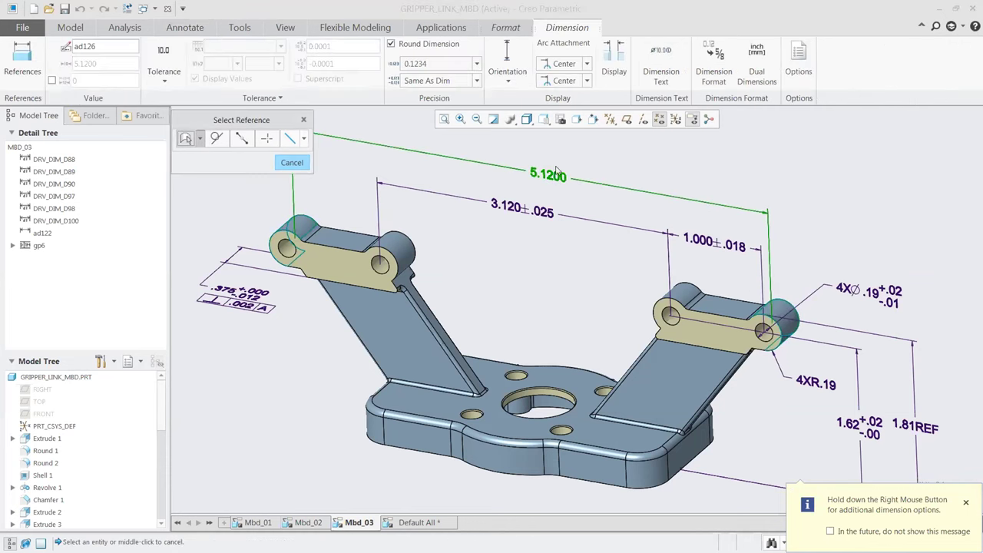
Set the overall arm dimension's precision to two decimals (0.12) and both of its arc attachments to Max
{"action": "left_click", "coordinate": [477, 64]}
{"action": "left_click", "coordinate": [411, 88]}
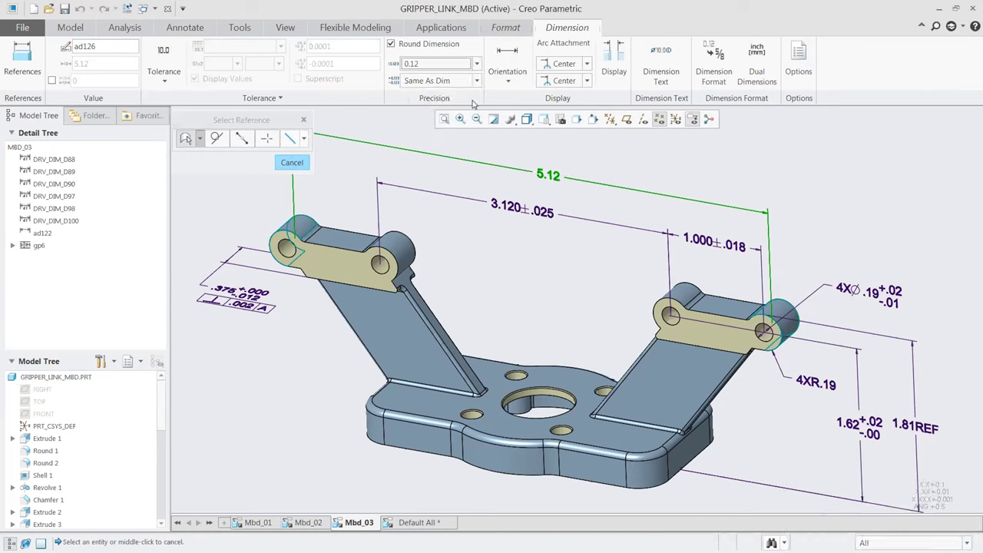
{"action": "left_click", "coordinate": [587, 64]}
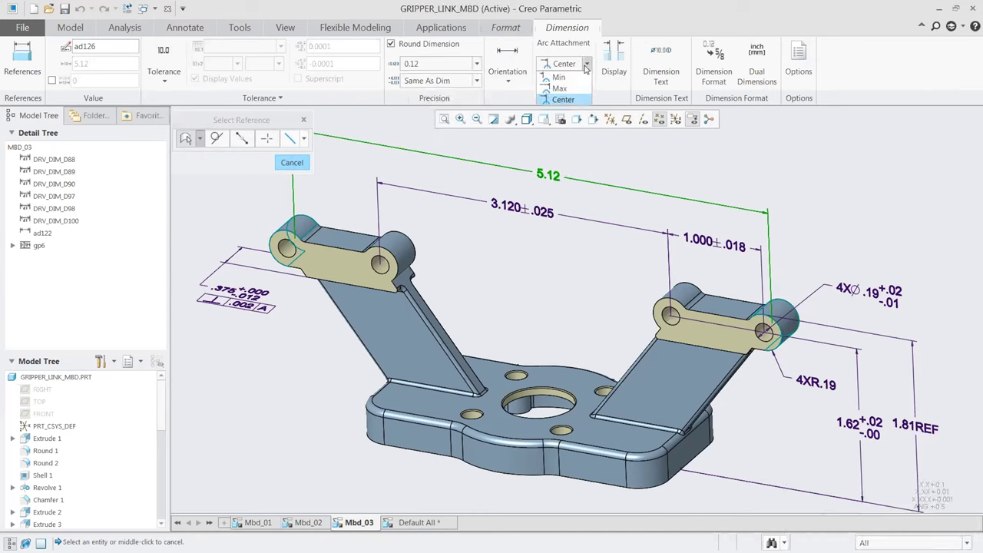
{"action": "left_click", "coordinate": [563, 100]}
{"action": "left_click", "coordinate": [587, 82]}
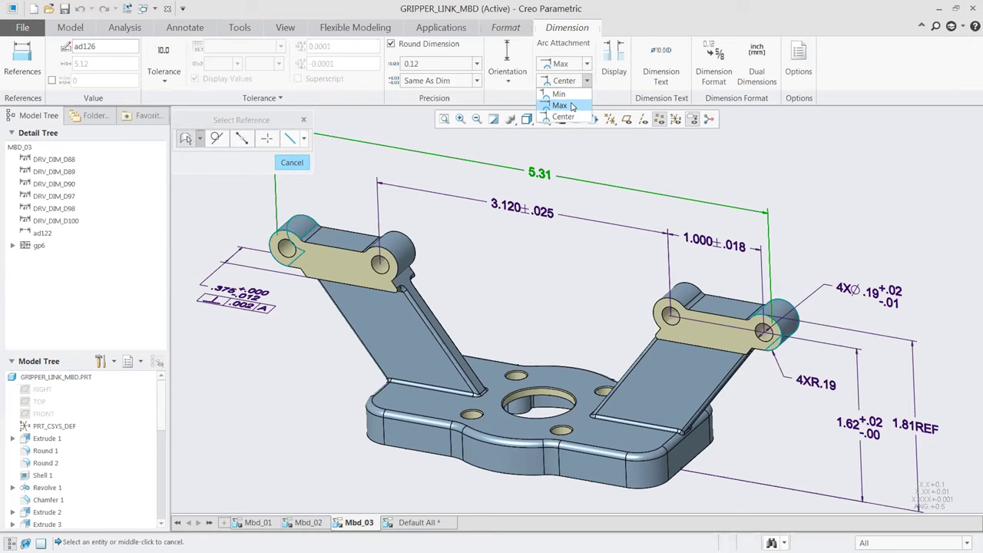
{"action": "left_click", "coordinate": [571, 106]}
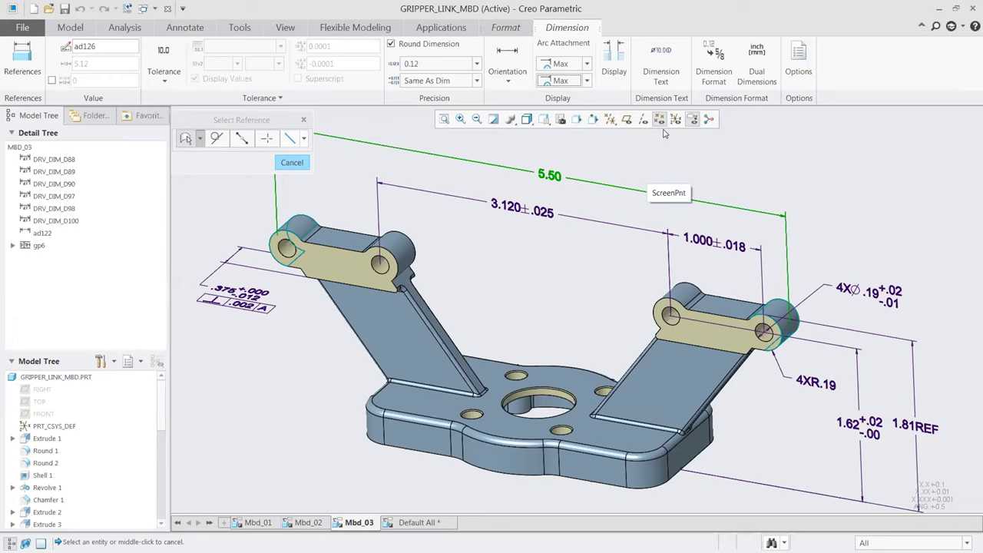
Add the suffix REF to the overall arm dimension and finish dimensioning
{"action": "left_click", "coordinate": [661, 65]}
{"action": "left_click", "coordinate": [761, 126]}
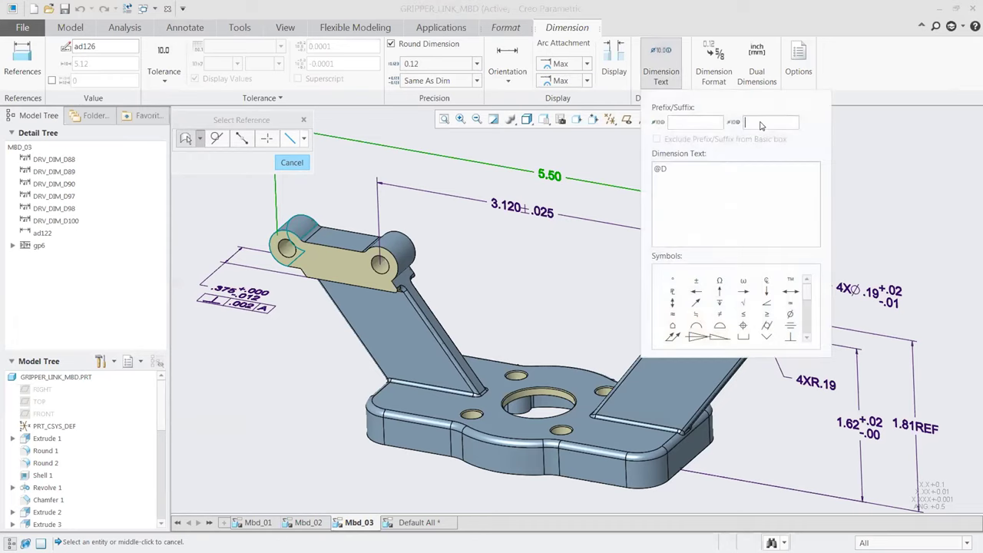
{"action": "type", "text": "REF"}
{"action": "left_click", "coordinate": [661, 70]}
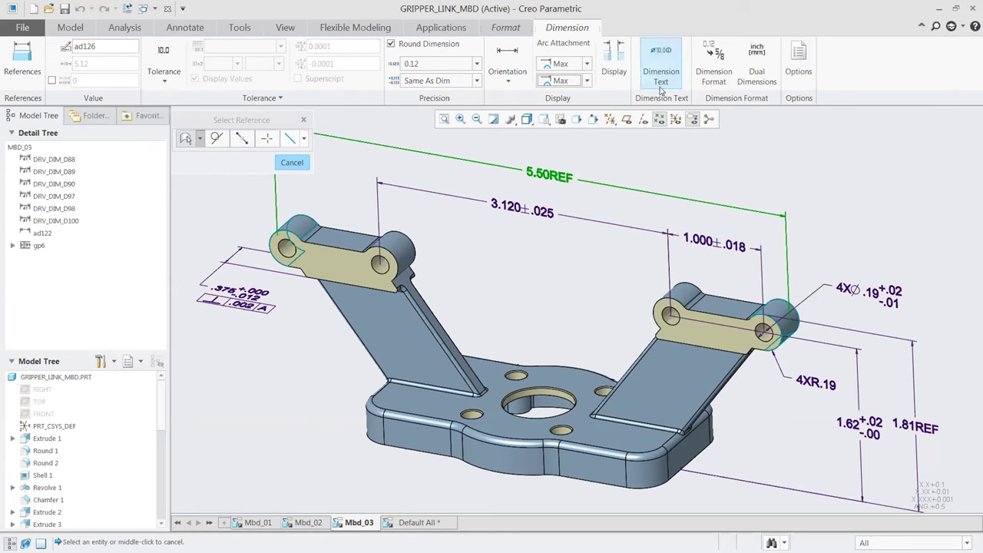
{"action": "left_click", "coordinate": [653, 165]}
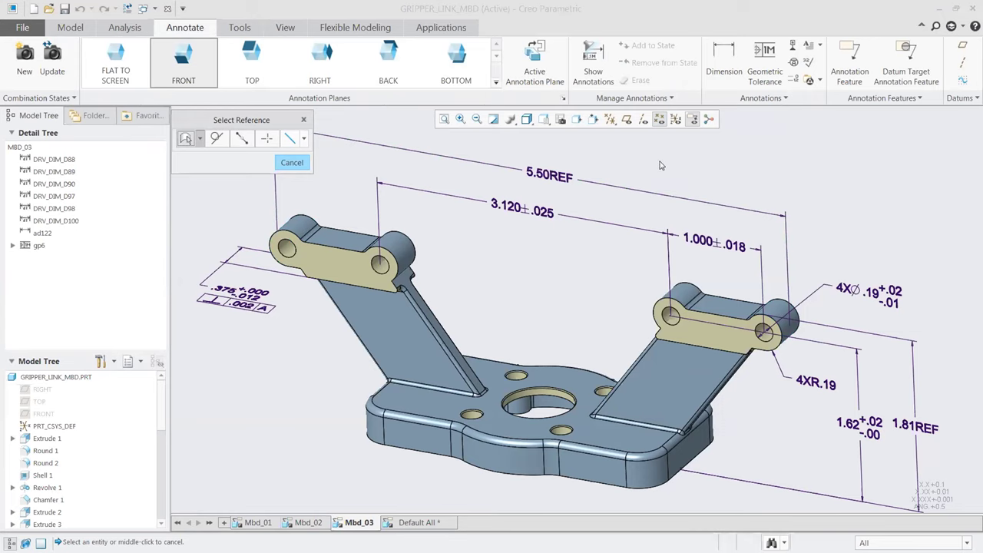
{"action": "middle_click", "coordinate": [661, 165]}
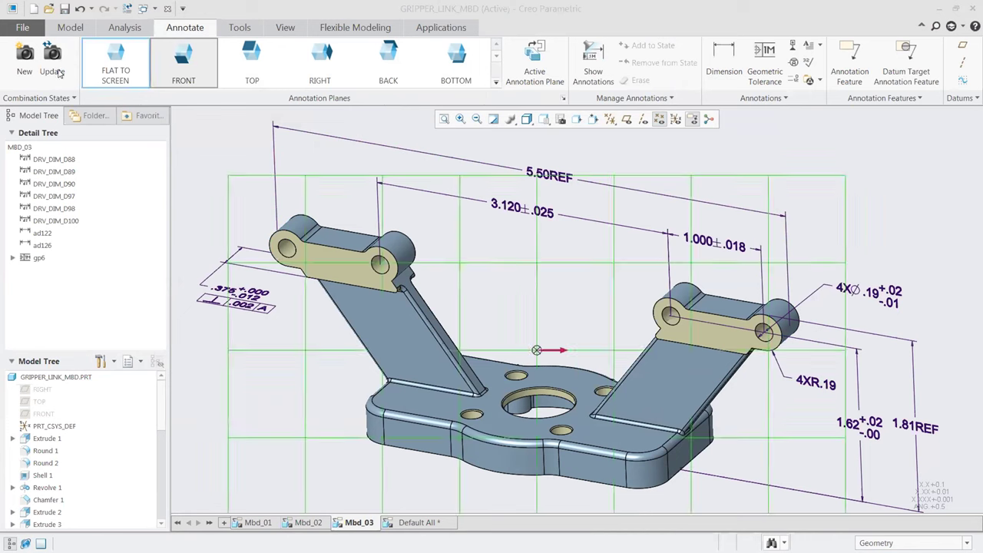
Start saving a copy of the gripper link part as a STEP (*.stp) file
{"action": "left_click", "coordinate": [23, 28]}
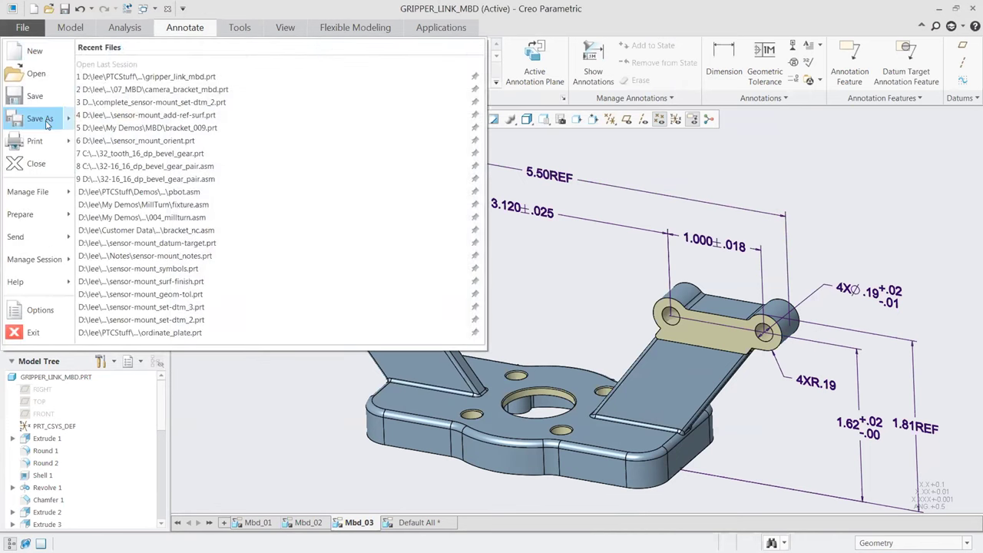
{"action": "mouse_move", "coordinate": [48, 121]}
{"action": "left_click", "coordinate": [151, 84]}
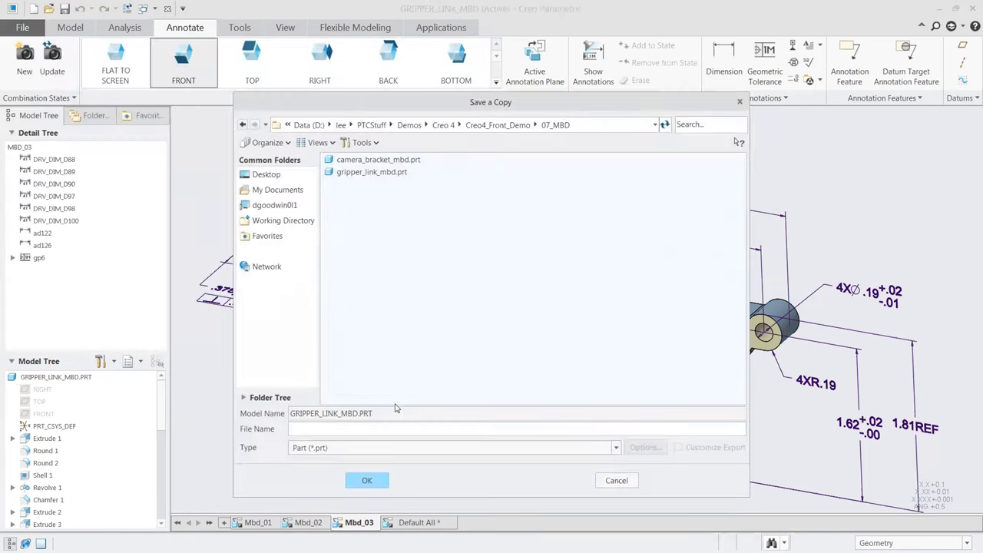
{"action": "left_click", "coordinate": [358, 450]}
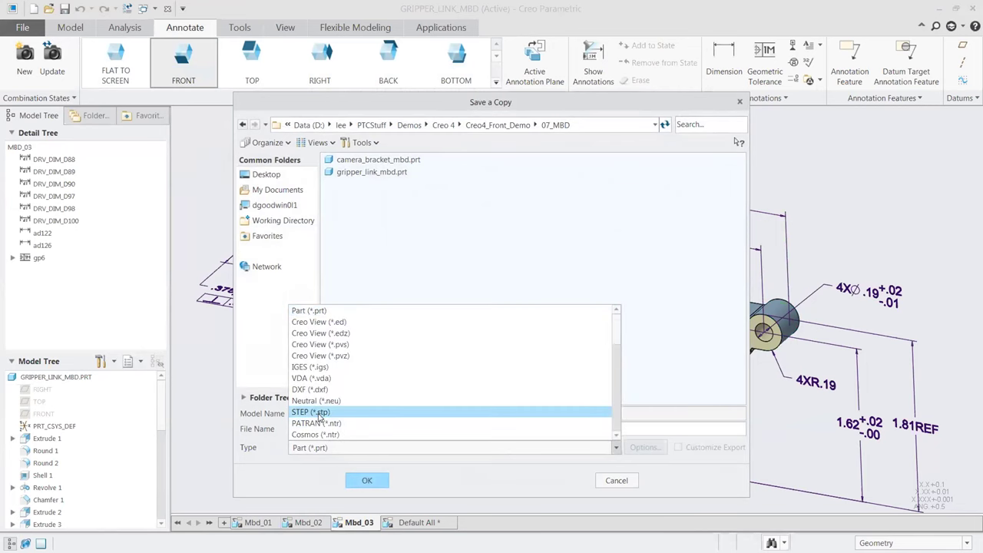
{"action": "left_click", "coordinate": [318, 412]}
Export the STEP file using the ap242_e1 application protocol, including annotations with rich content
{"action": "left_click", "coordinate": [642, 448]}
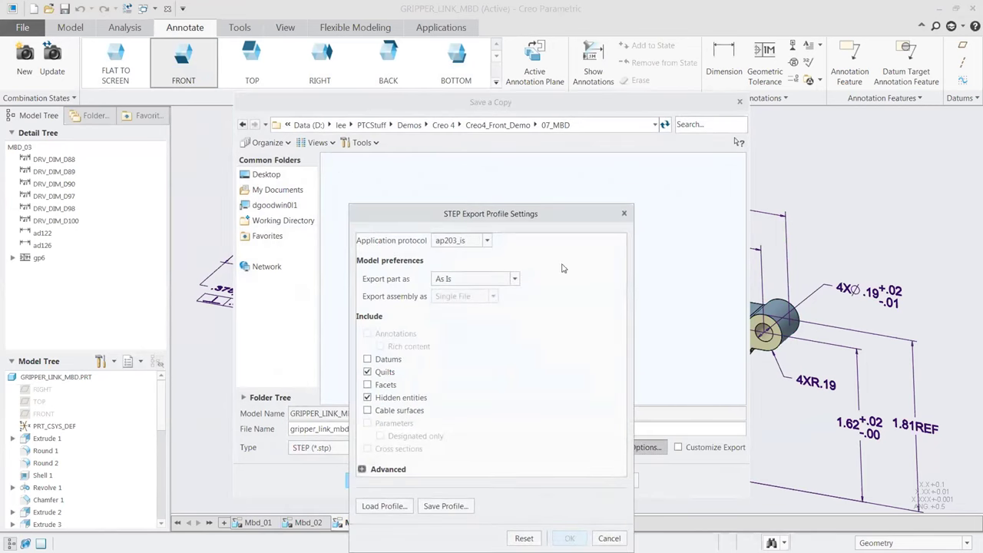
{"action": "left_click", "coordinate": [487, 242]}
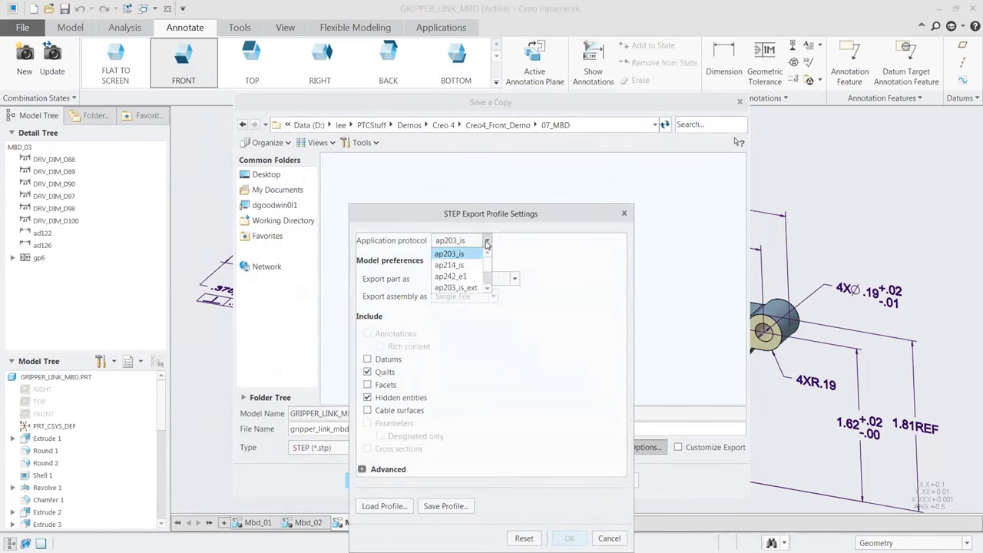
{"action": "left_click", "coordinate": [456, 277]}
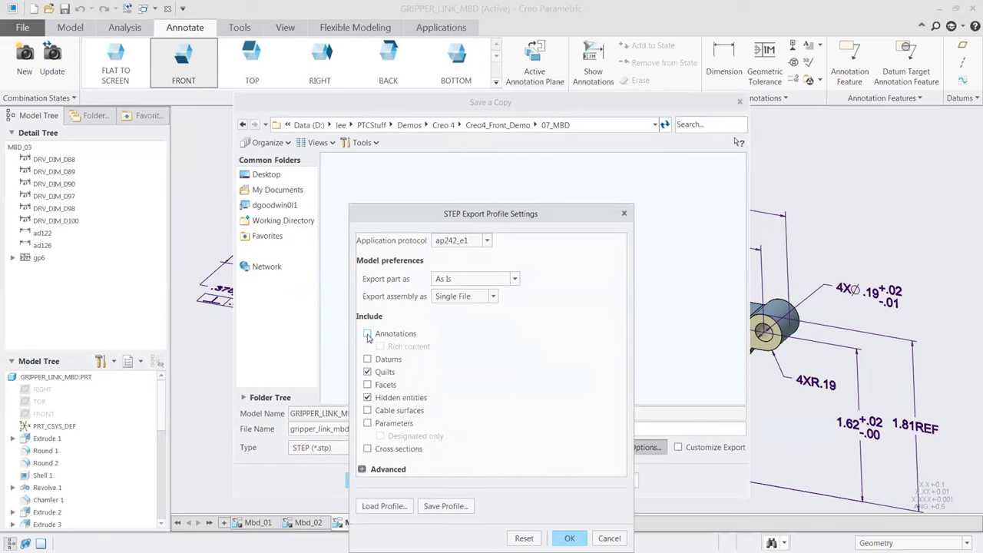
{"action": "left_click", "coordinate": [368, 334]}
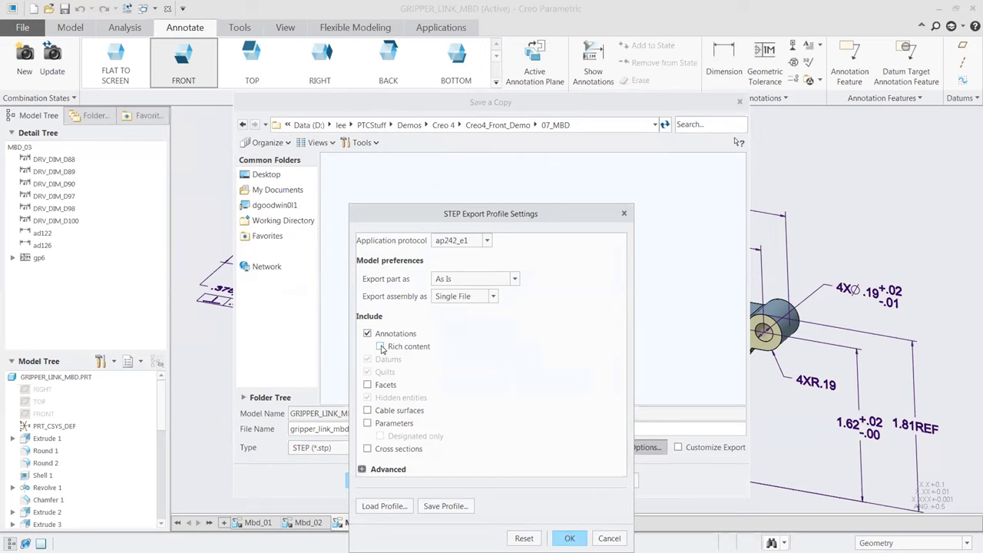
{"action": "left_click", "coordinate": [381, 347]}
{"action": "left_click", "coordinate": [570, 538]}
{"action": "left_click", "coordinate": [371, 480]}
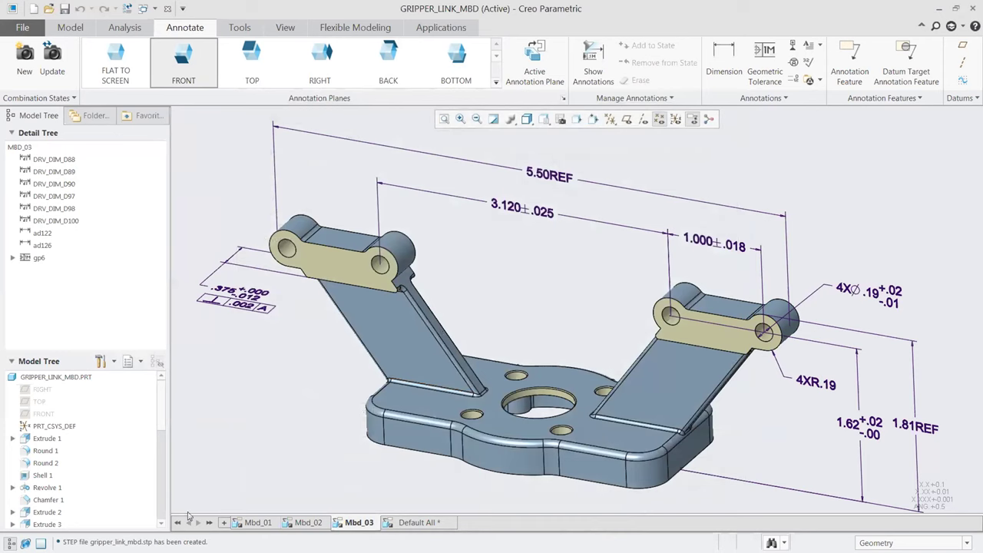
{"action": "left_click_drag", "start_coordinate": [107, 543], "coordinate": [158, 545]}
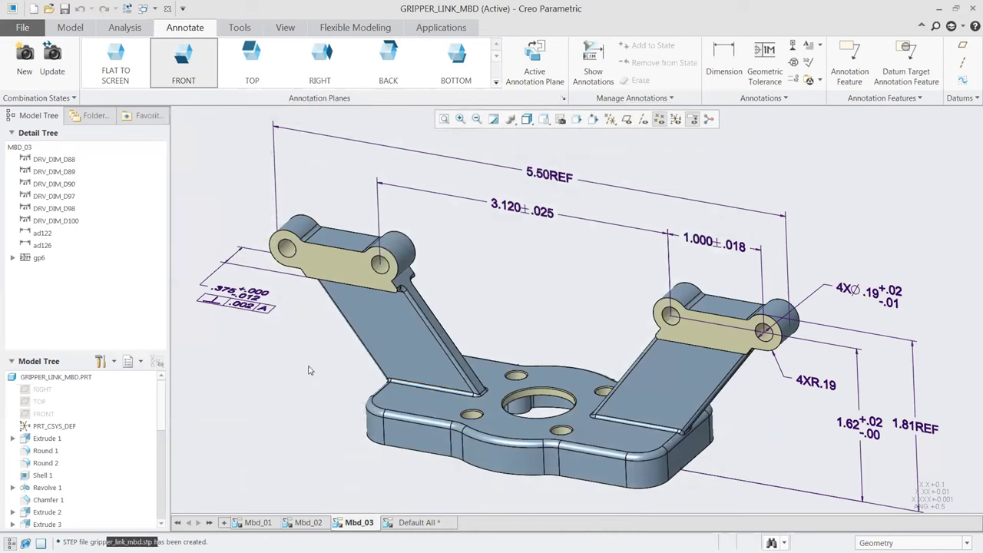
Close the gripper link and open camera_bracket_mbd.prt in its Mbd_1 combination state
{"action": "left_click", "coordinate": [168, 8]}
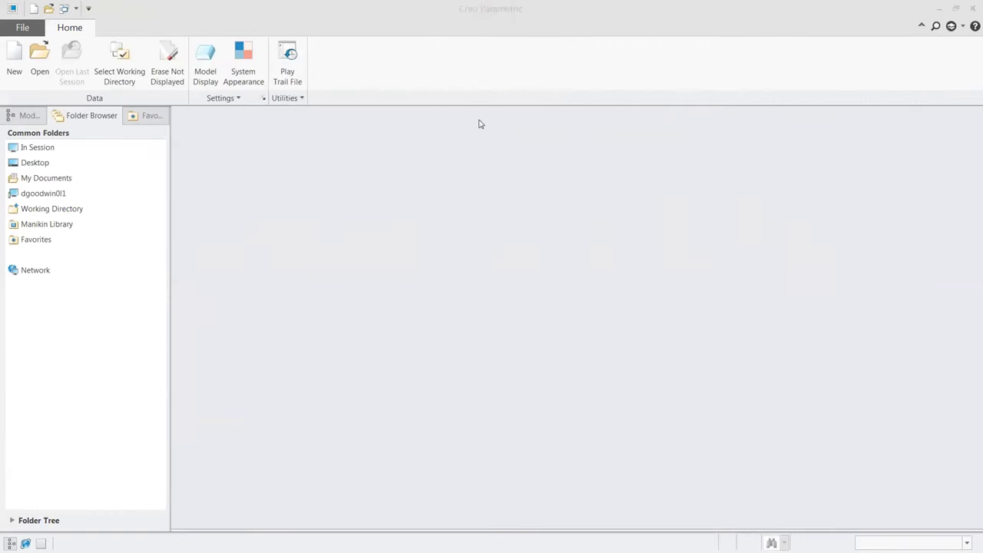
{"action": "left_click", "coordinate": [38, 63]}
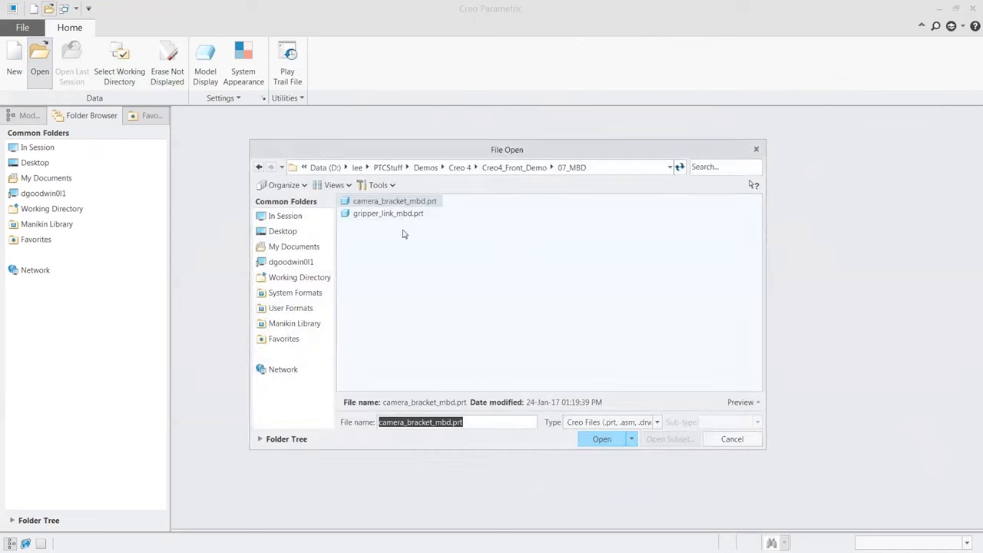
{"action": "double_click", "coordinate": [361, 203]}
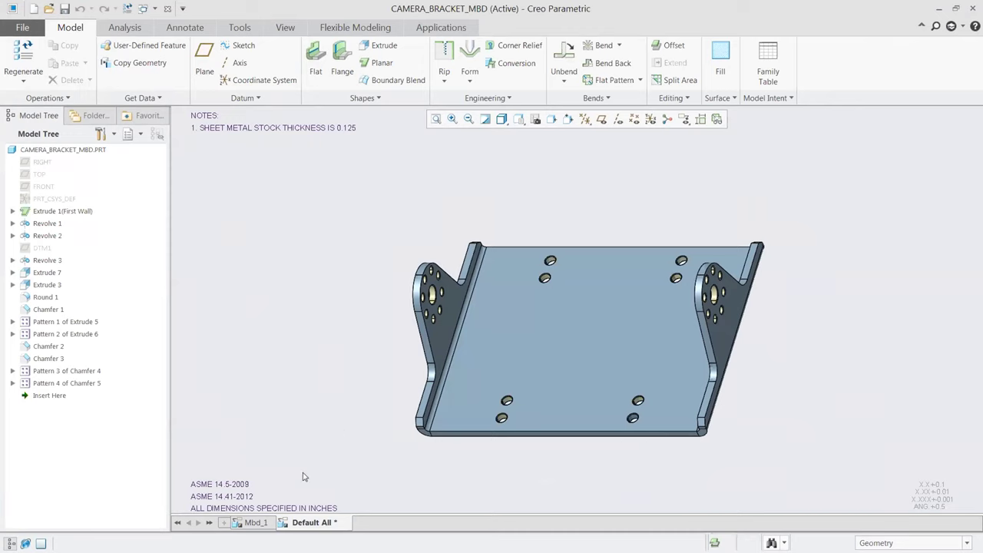
{"action": "left_click", "coordinate": [255, 524]}
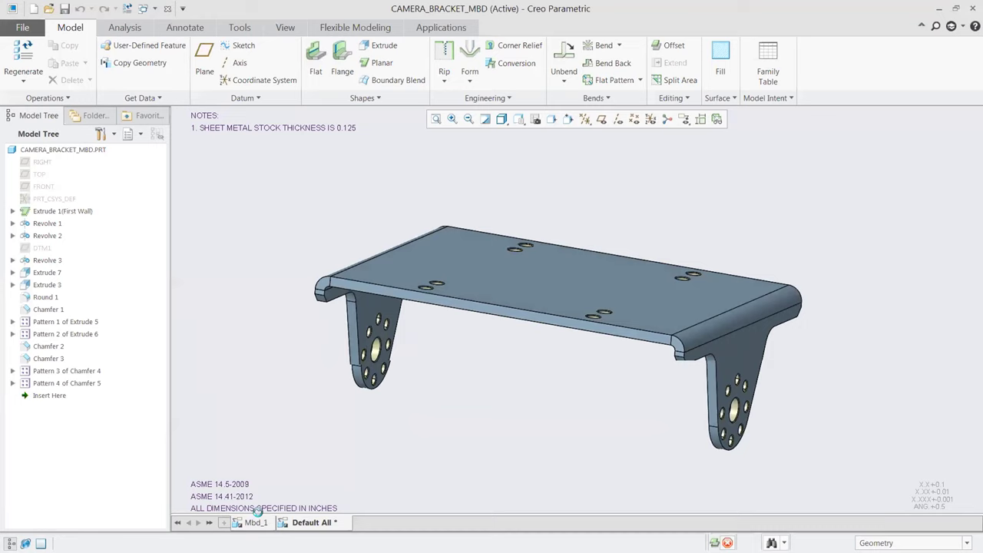
Start GD&T Advisor and add the bracket's large top face as a planar surface tolerance feature
{"action": "left_click", "coordinate": [444, 31]}
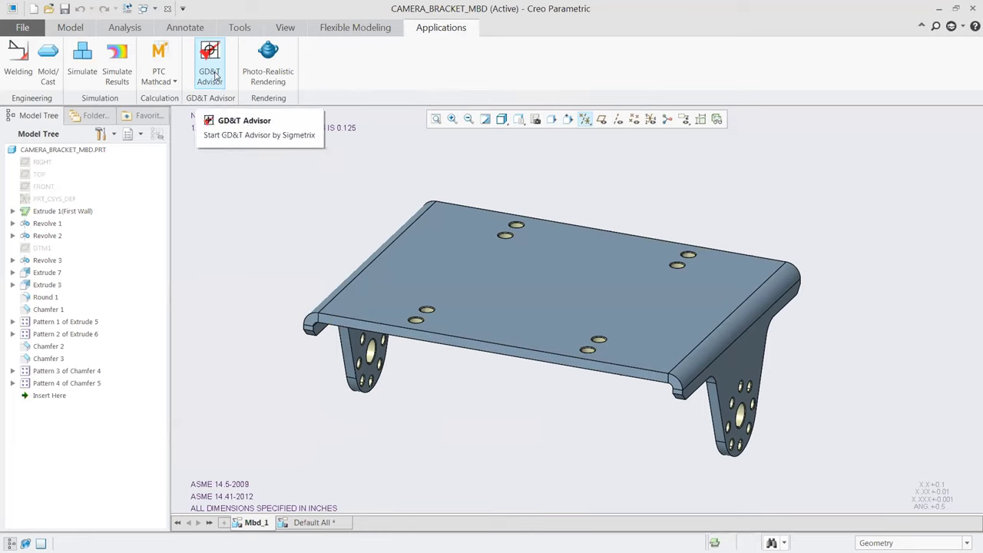
{"action": "left_click", "coordinate": [216, 75]}
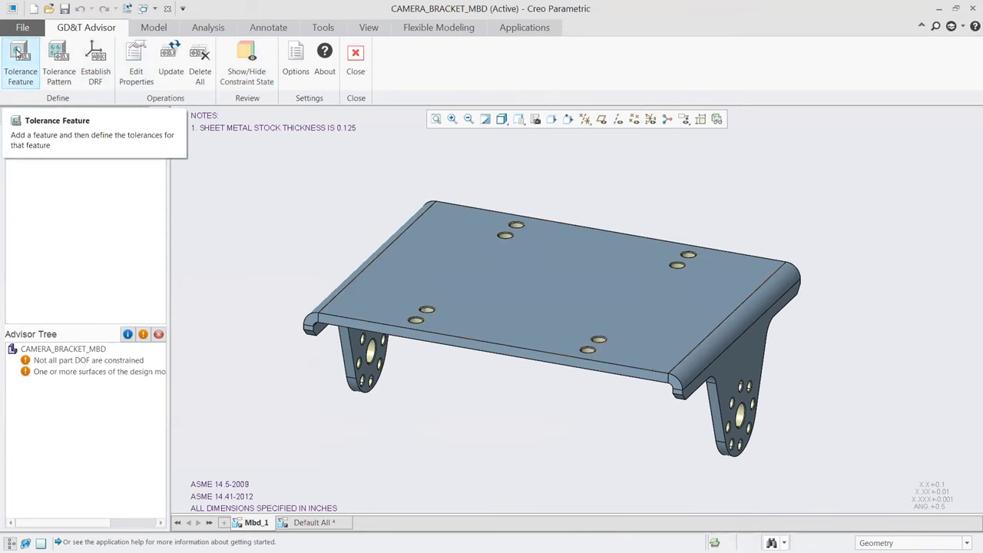
{"action": "left_click", "coordinate": [17, 52]}
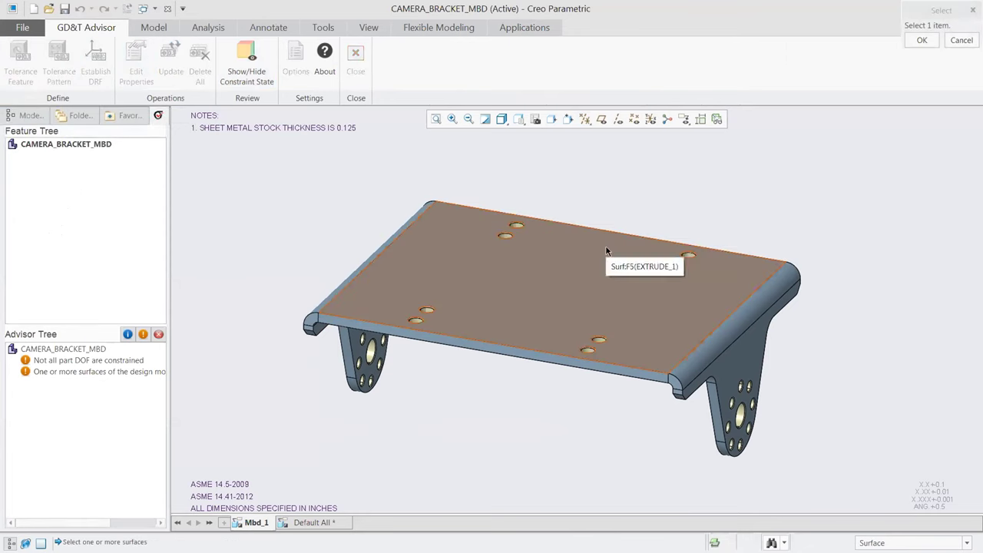
{"action": "left_click", "coordinate": [662, 224]}
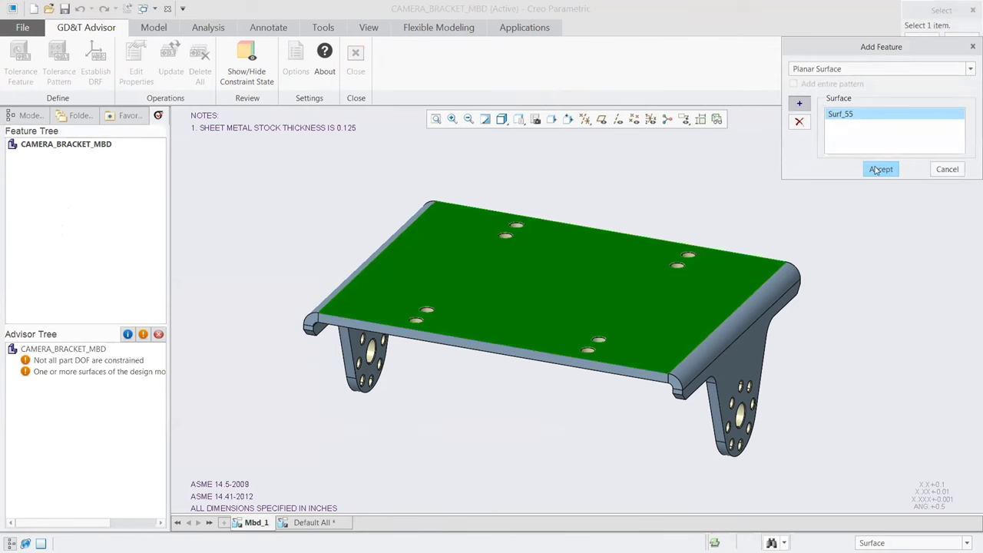
{"action": "left_click", "coordinate": [880, 169]}
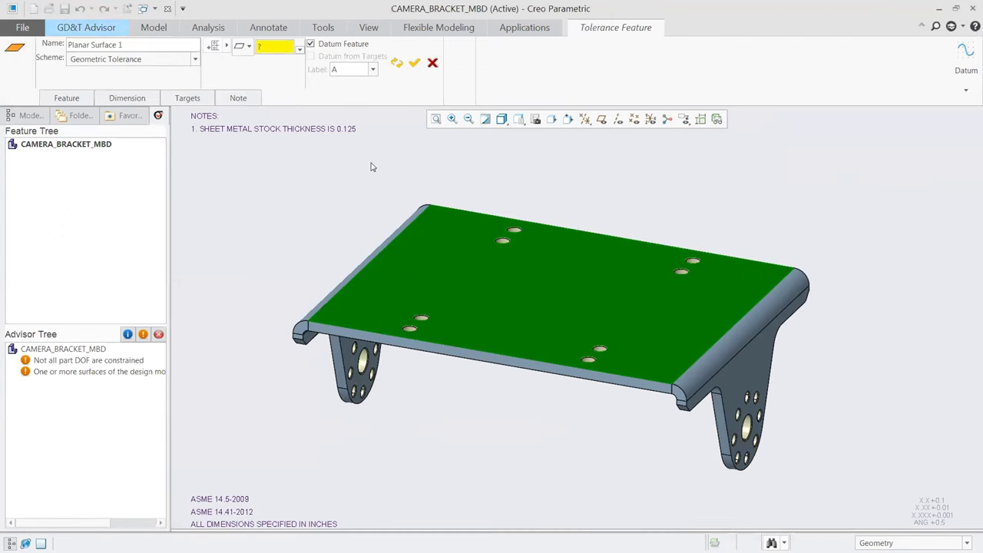
Give the top face a flatness tolerance of .003 as datum feature A and accept the feature
{"action": "left_click", "coordinate": [246, 47]}
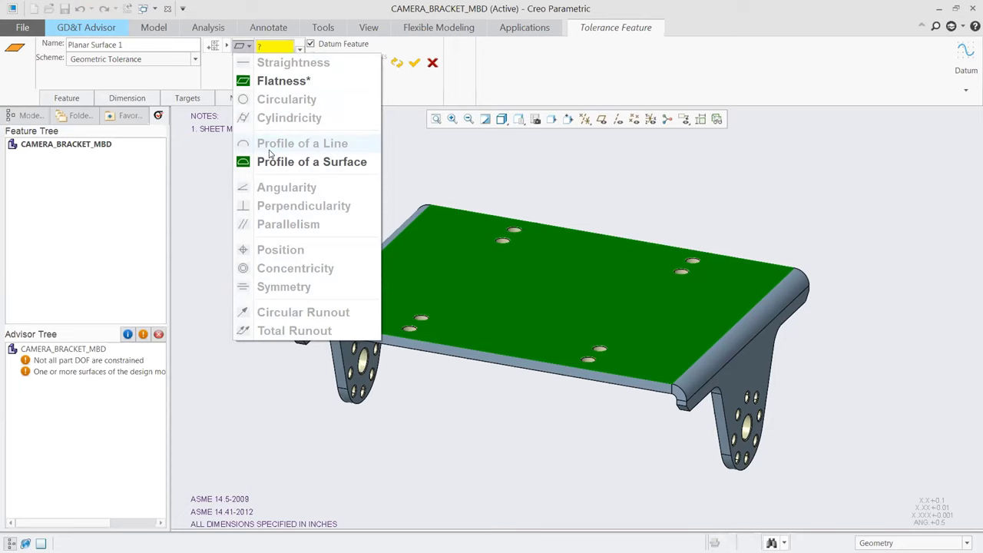
{"action": "left_click", "coordinate": [276, 82]}
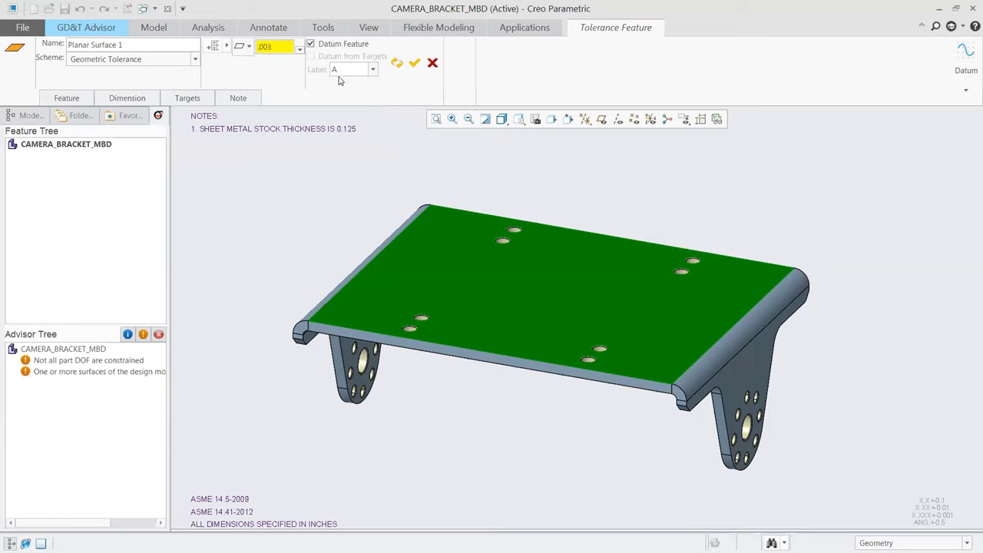
{"action": "left_click", "coordinate": [415, 65]}
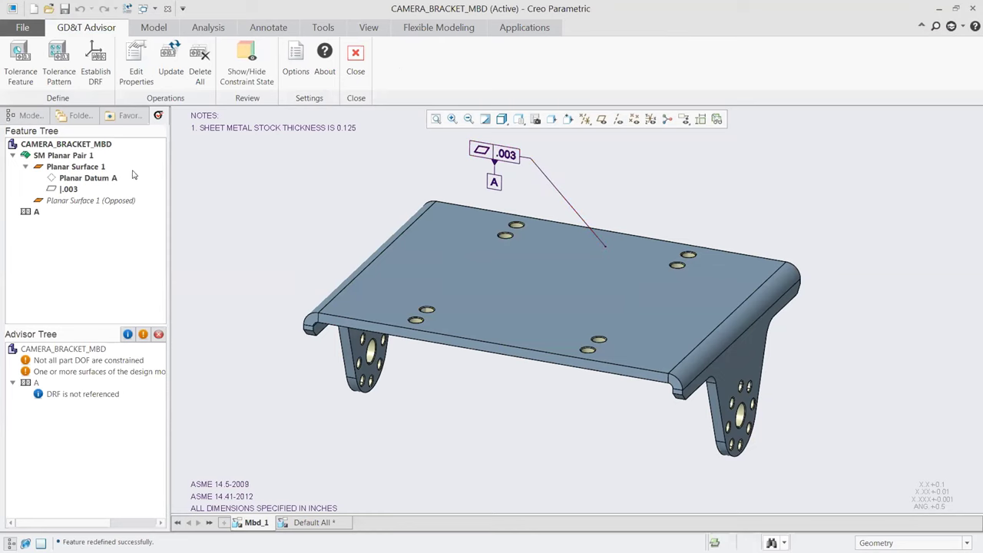
Add the rearmost hole of the top face's right rear pair as a simple hole tolerance feature
{"action": "left_click", "coordinate": [20, 61]}
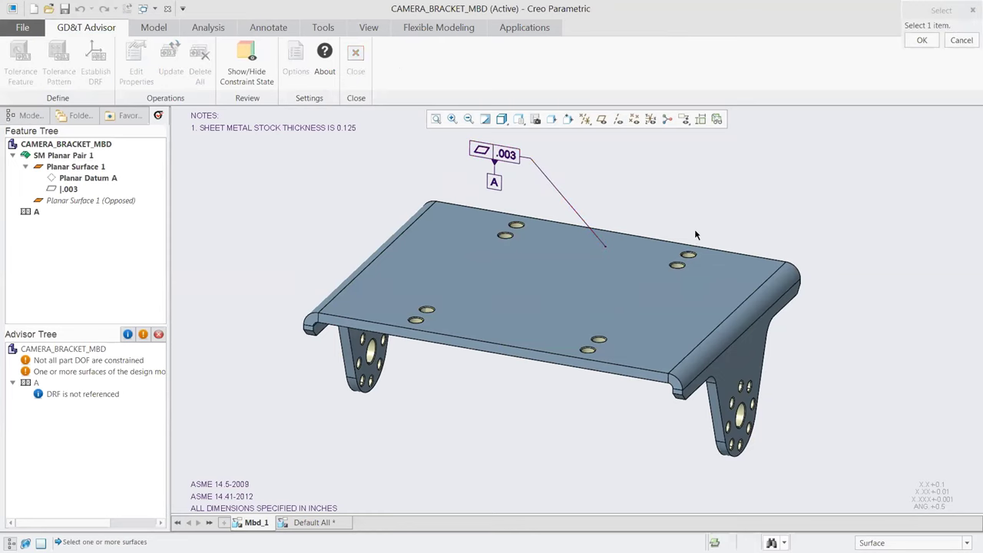
{"action": "scroll", "coordinate": [693, 233], "scroll_direction": "up", "scroll_amount": 4}
{"action": "left_click", "coordinate": [682, 289]}
{"action": "left_click", "coordinate": [878, 166]}
{"action": "scroll", "coordinate": [592, 171], "scroll_direction": "down", "scroll_amount": 1}
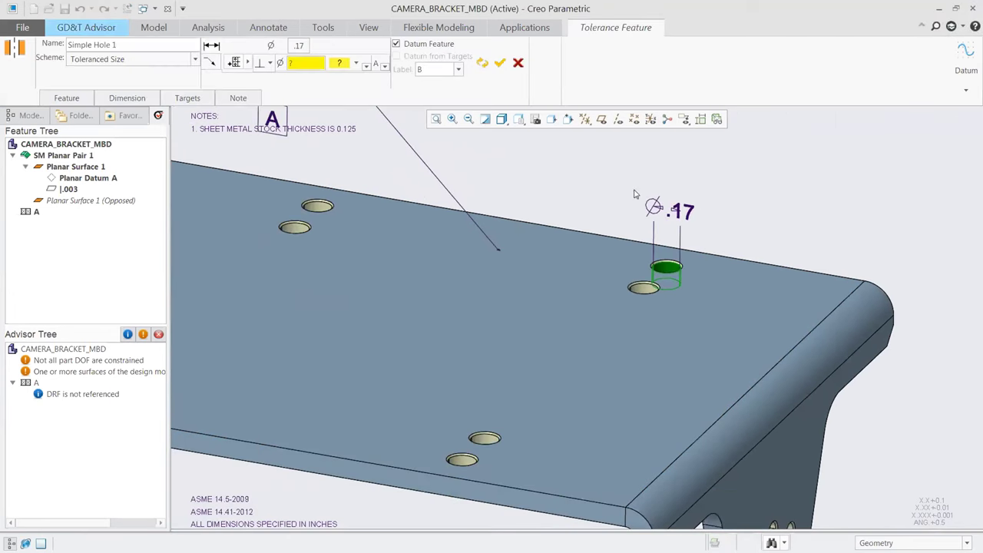
Set the hole's diameter dimension to a Plus / Minus tolerance of +.01/-.01
{"action": "left_click", "coordinate": [303, 46]}
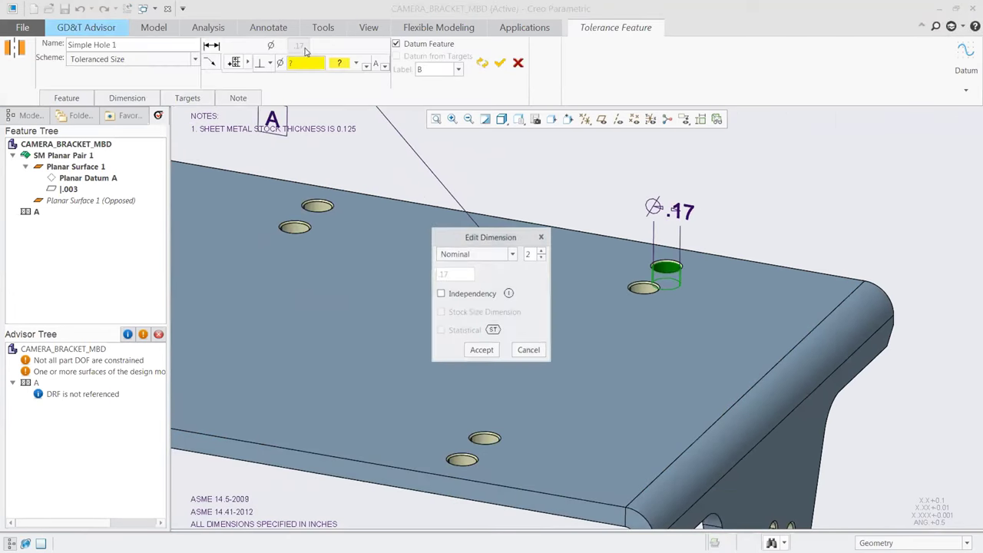
{"action": "left_click", "coordinate": [473, 255]}
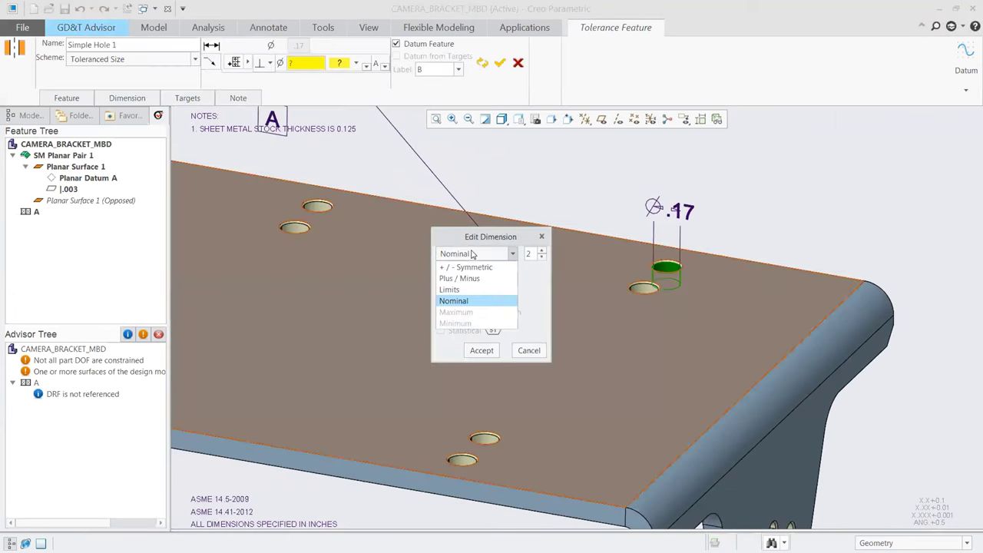
{"action": "left_click", "coordinate": [467, 280]}
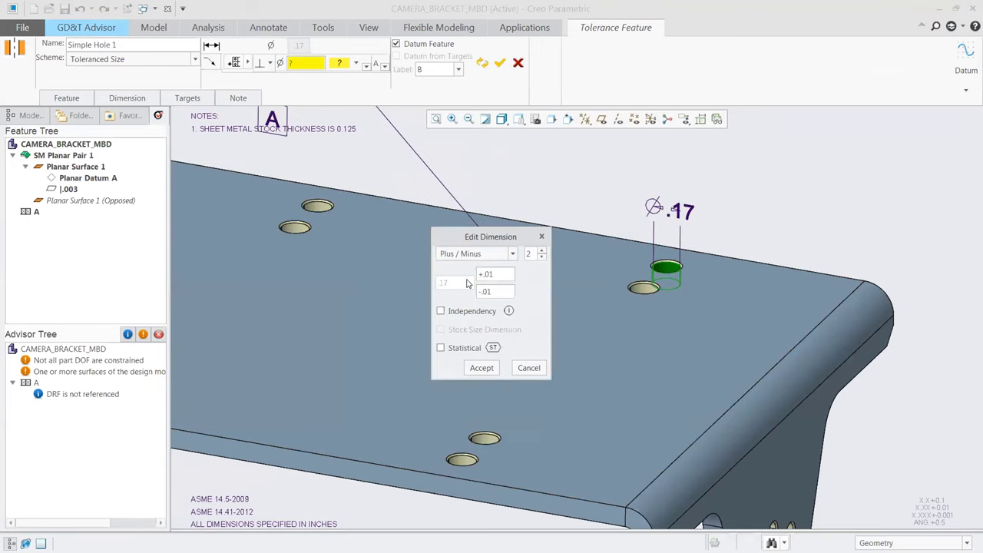
{"action": "left_click", "coordinate": [481, 368]}
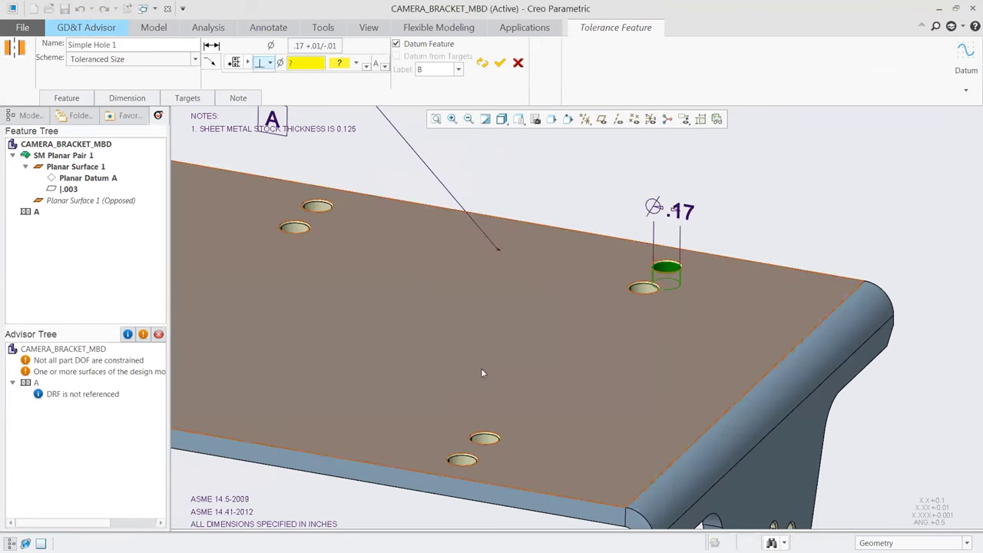
Give the hole a .002 diametral perpendicularity tolerance at RFS relative to datum A, as datum feature B, and accept it
{"action": "left_click", "coordinate": [269, 64]}
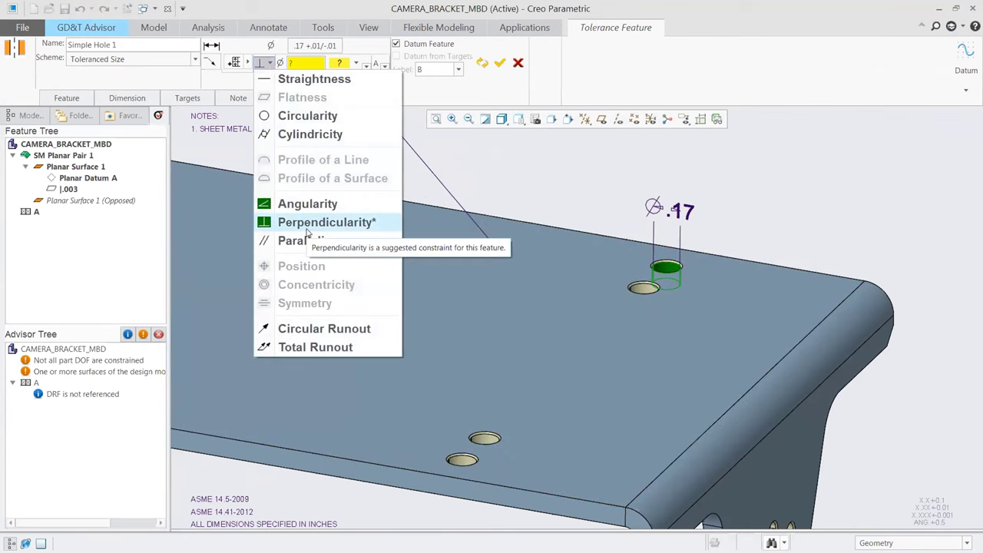
{"action": "left_click", "coordinate": [304, 65]}
{"action": "left_click", "coordinate": [303, 63]}
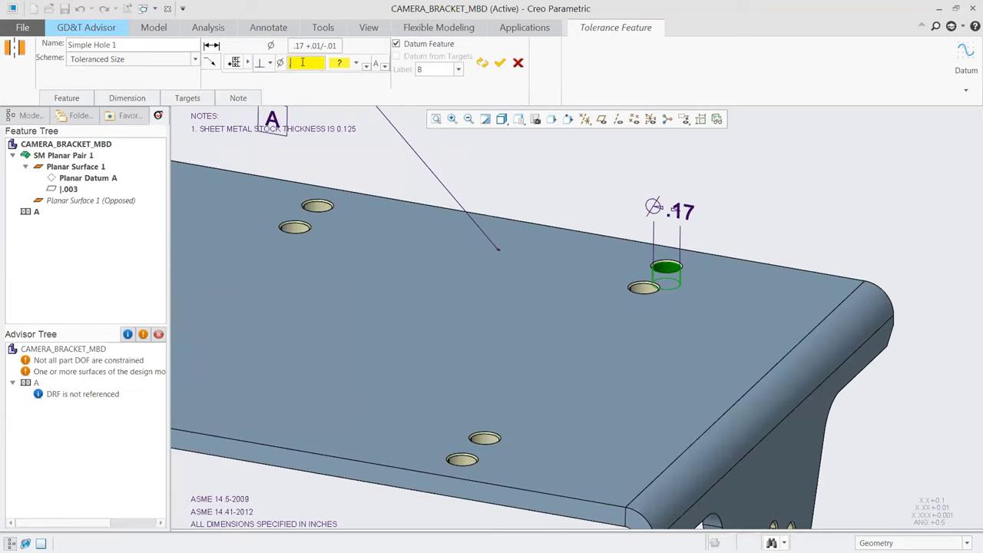
{"action": "left_click", "coordinate": [356, 63]}
{"action": "left_click", "coordinate": [342, 79]}
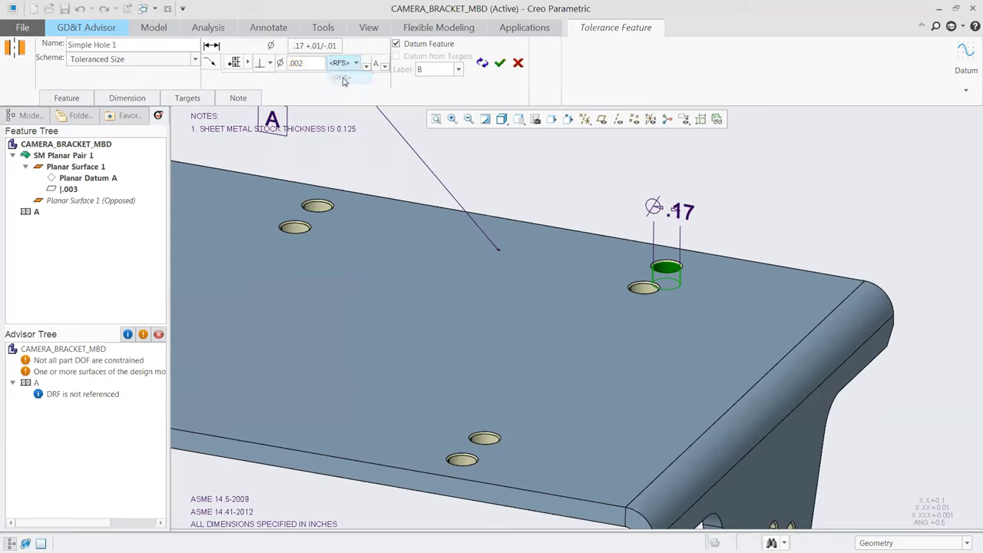
{"action": "left_click", "coordinate": [500, 63]}
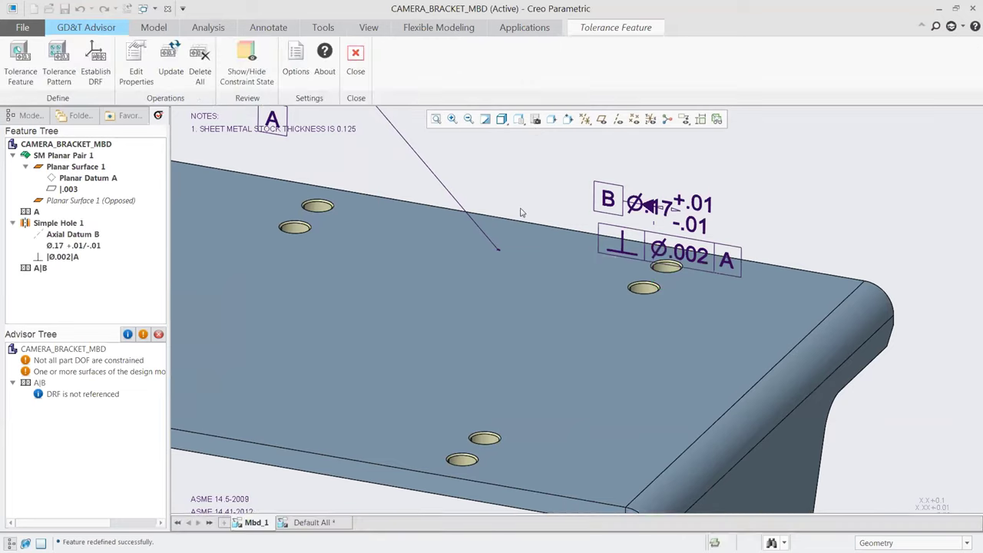
Move the hole's diameter dimension and its attached tolerance frame up and to the right, clear of the bracket
{"action": "scroll", "coordinate": [530, 194], "scroll_direction": "down", "scroll_amount": 2}
{"action": "left_click", "coordinate": [666, 201]}
{"action": "left_click_drag", "start_coordinate": [665, 201], "coordinate": [724, 159]}
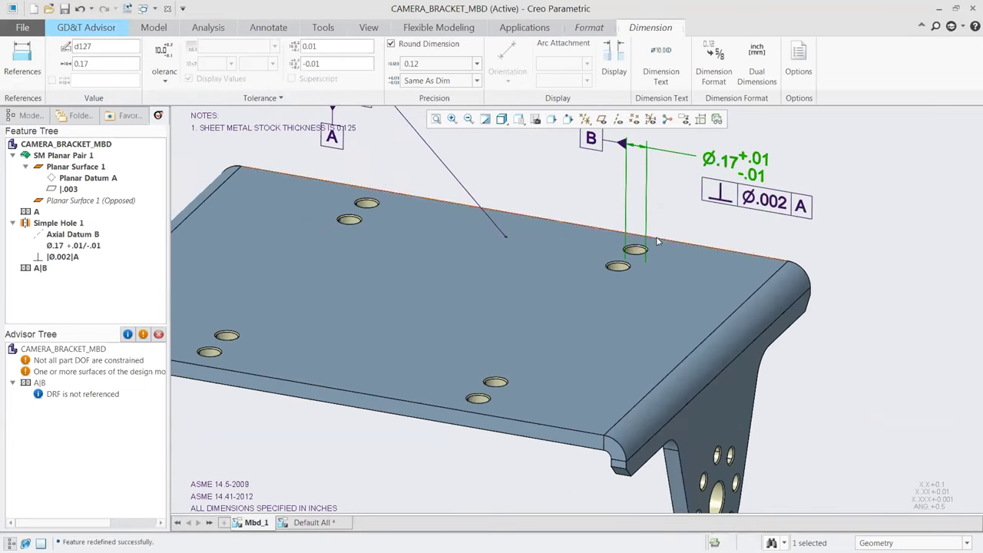
Add the additional text 8 HOLES below the hole's perpendicularity tolerance
{"action": "scroll", "coordinate": [656, 238], "scroll_direction": "down", "scroll_amount": 2}
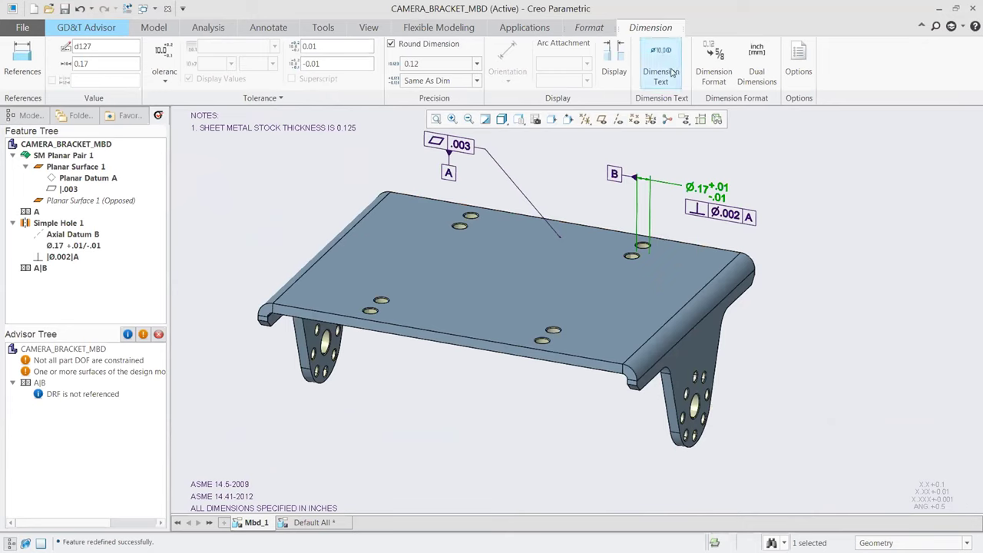
{"action": "left_click", "coordinate": [734, 219]}
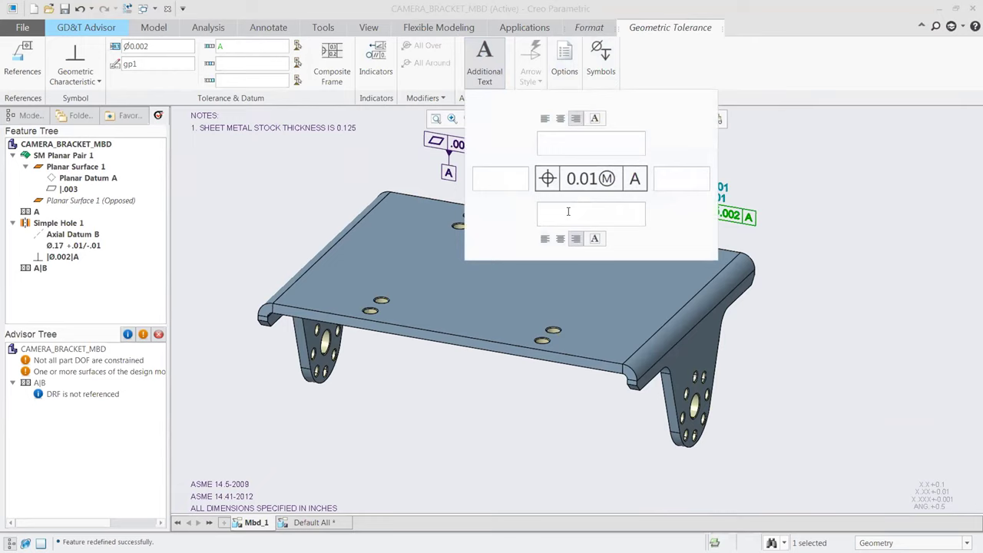
{"action": "type", "text": "8 HOLES"}
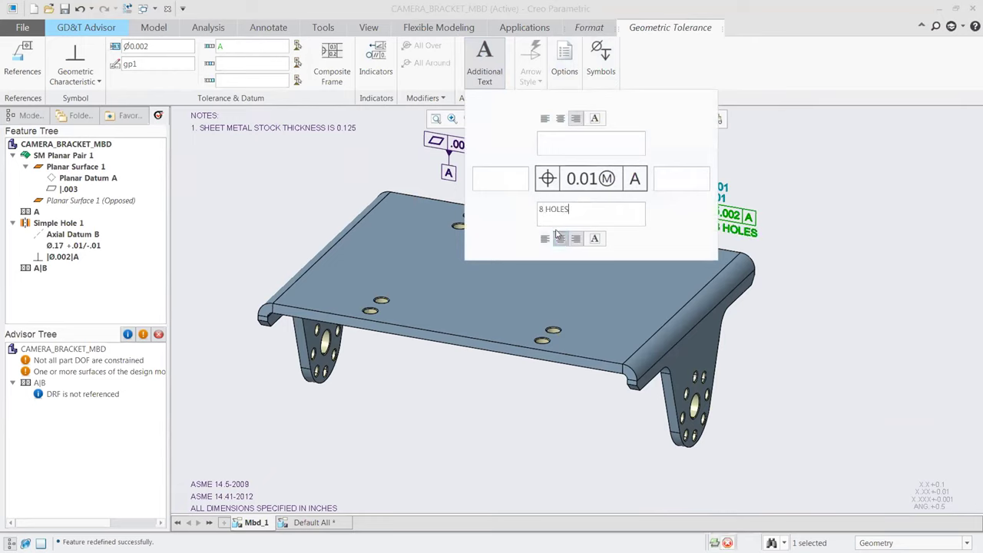
Finish the 8 HOLES additional text and deselect the perpendicularity tolerance
{"action": "left_click", "coordinate": [487, 73]}
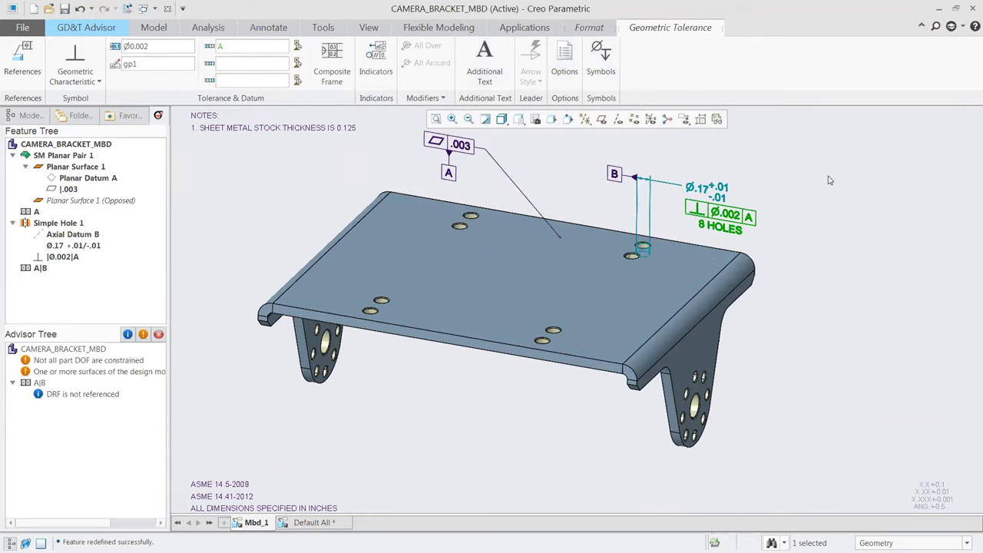
{"action": "left_click", "coordinate": [767, 168]}
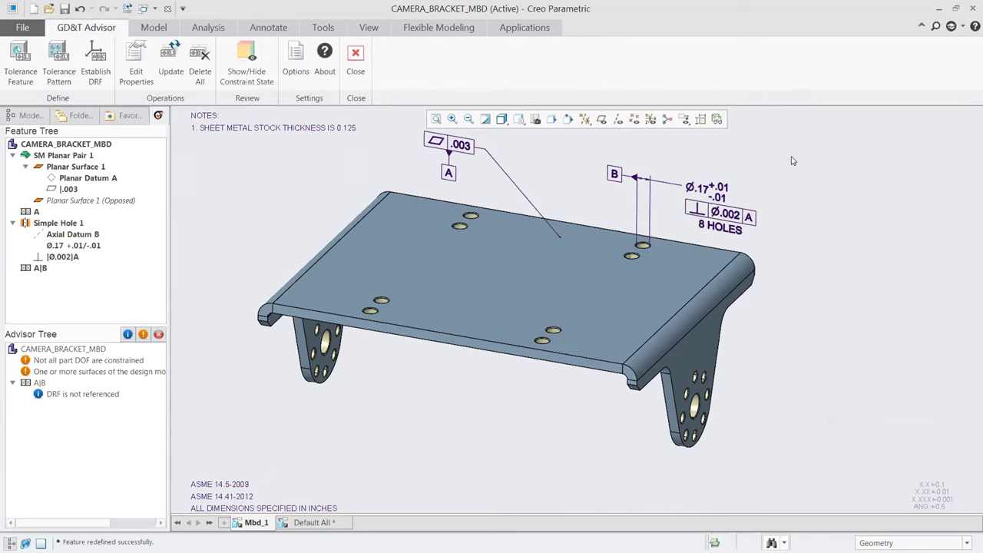
Add the large centre hole of the bracket's nearer flange as a Simple Hole tolerance feature
{"action": "left_click", "coordinate": [20, 62]}
{"action": "scroll", "coordinate": [707, 421], "scroll_direction": "down", "scroll_amount": 5}
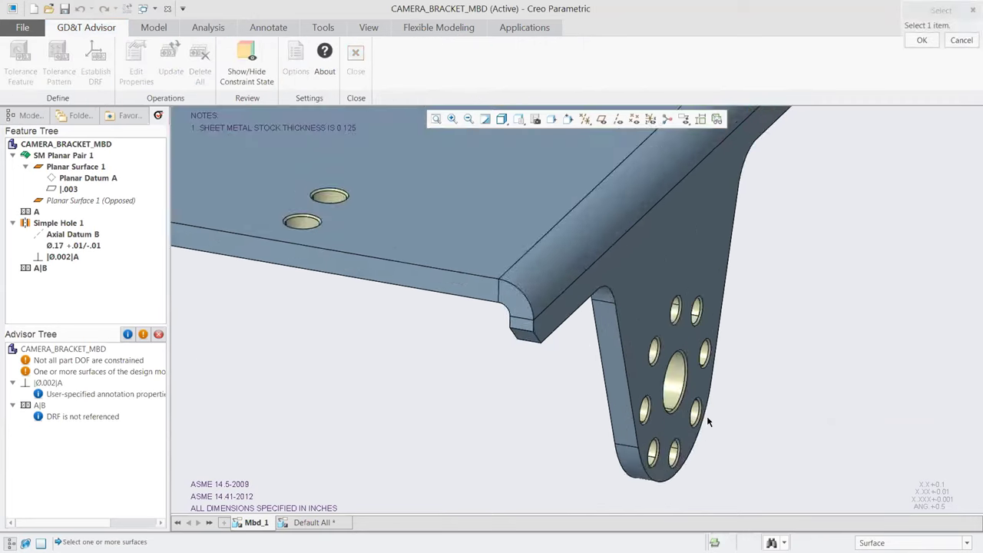
{"action": "scroll", "coordinate": [638, 343], "scroll_direction": "down", "scroll_amount": 3}
{"action": "left_click", "coordinate": [638, 342]}
{"action": "scroll", "coordinate": [483, 348], "scroll_direction": "up", "scroll_amount": 3}
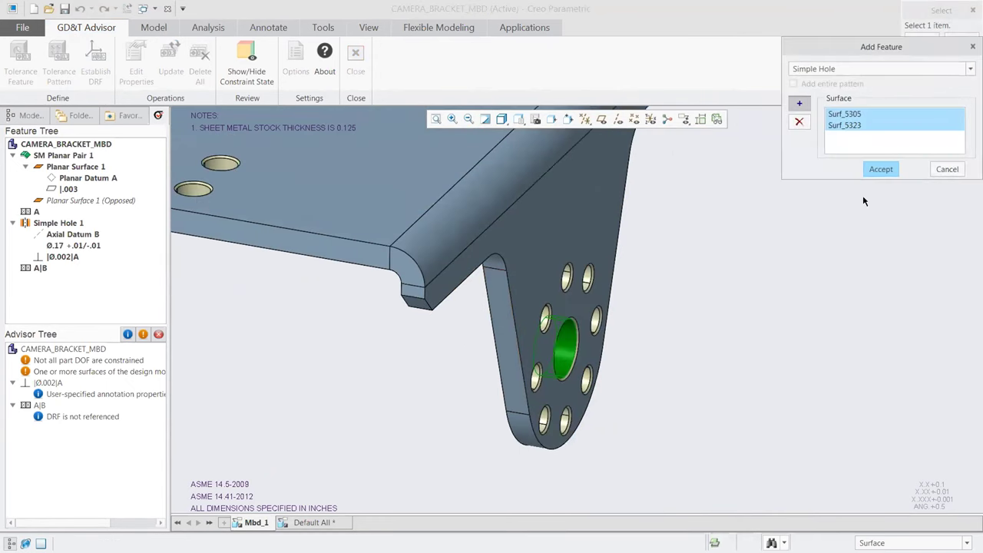
{"action": "left_click", "coordinate": [881, 170]}
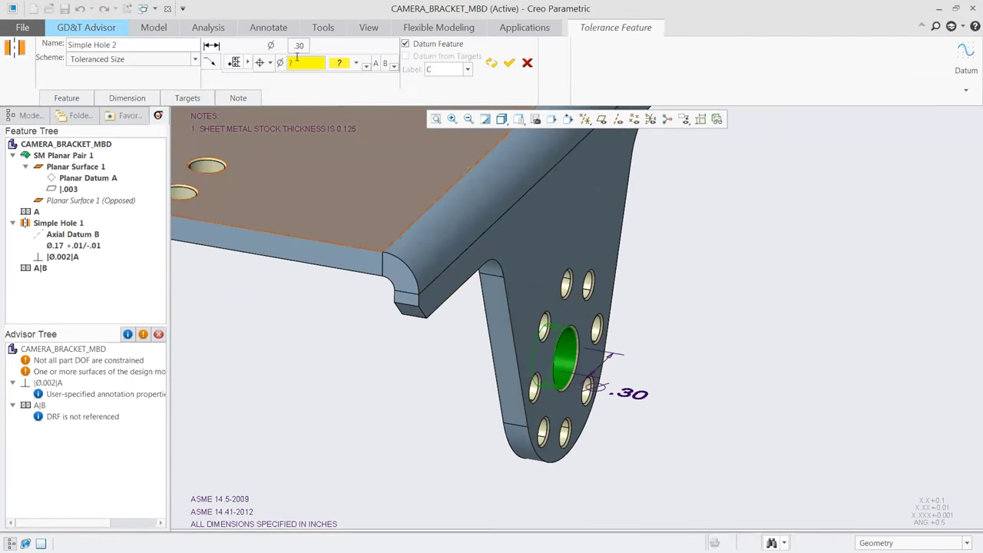
Set the large flange hole's diameter dimension to a Plus / Minus tolerance of +.01/-.01
{"action": "left_click", "coordinate": [299, 47]}
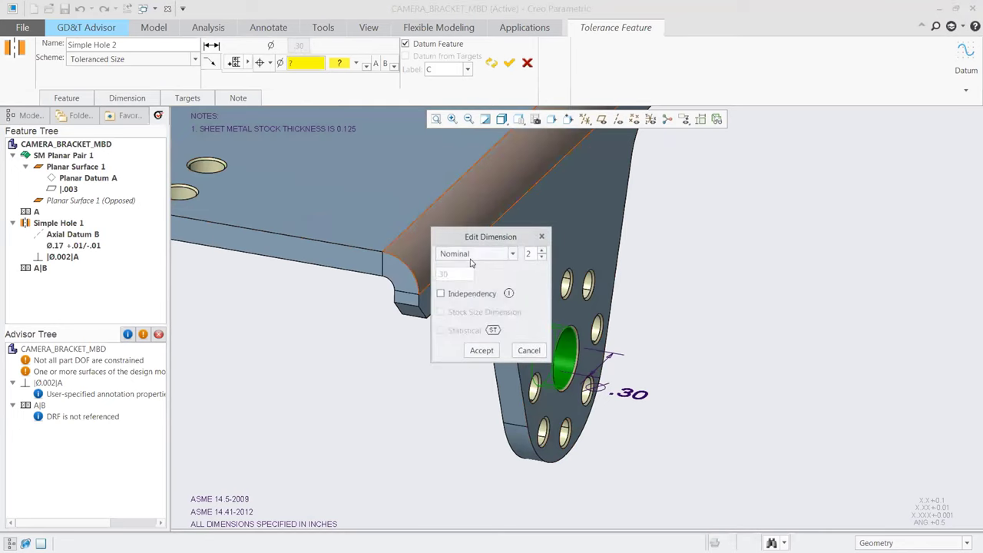
{"action": "left_click", "coordinate": [467, 256]}
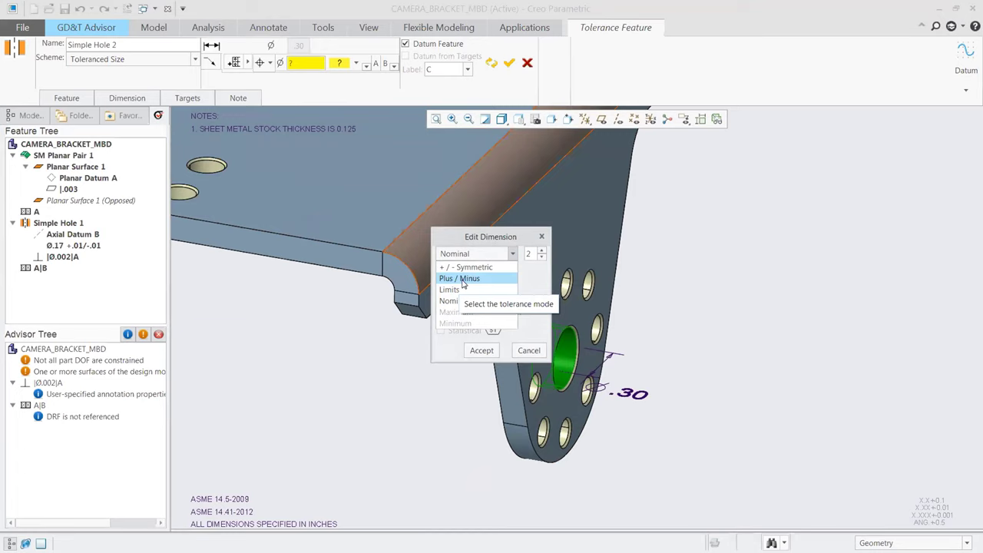
{"action": "left_click", "coordinate": [462, 280]}
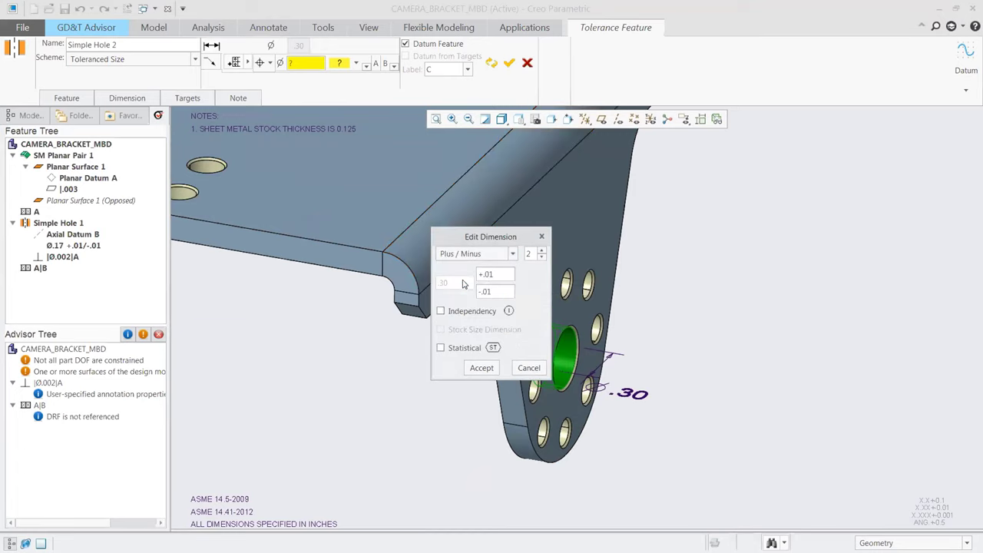
{"action": "left_click", "coordinate": [484, 368]}
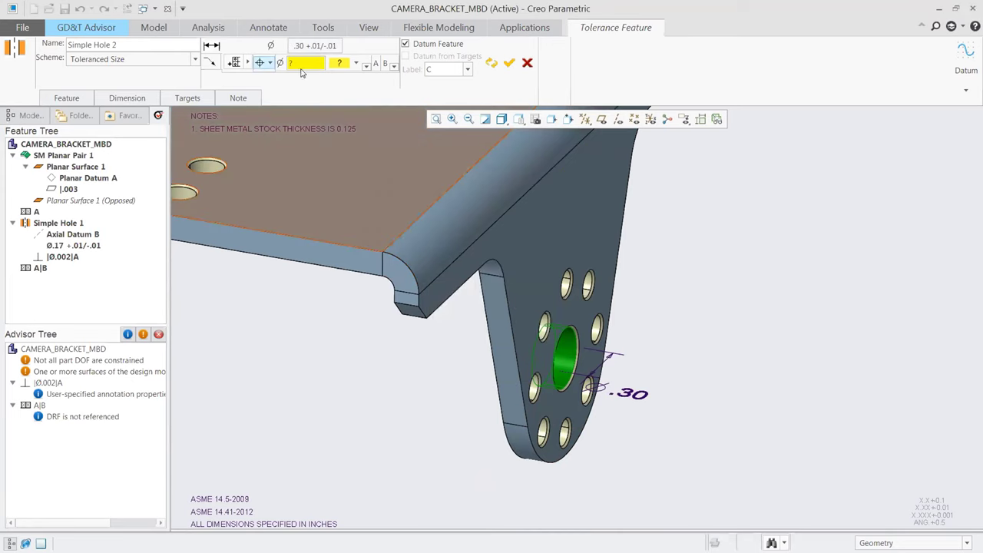
Give the large flange hole a .003 diametral position tolerance at RFS relative to datums A and B
{"action": "left_click", "coordinate": [271, 63]}
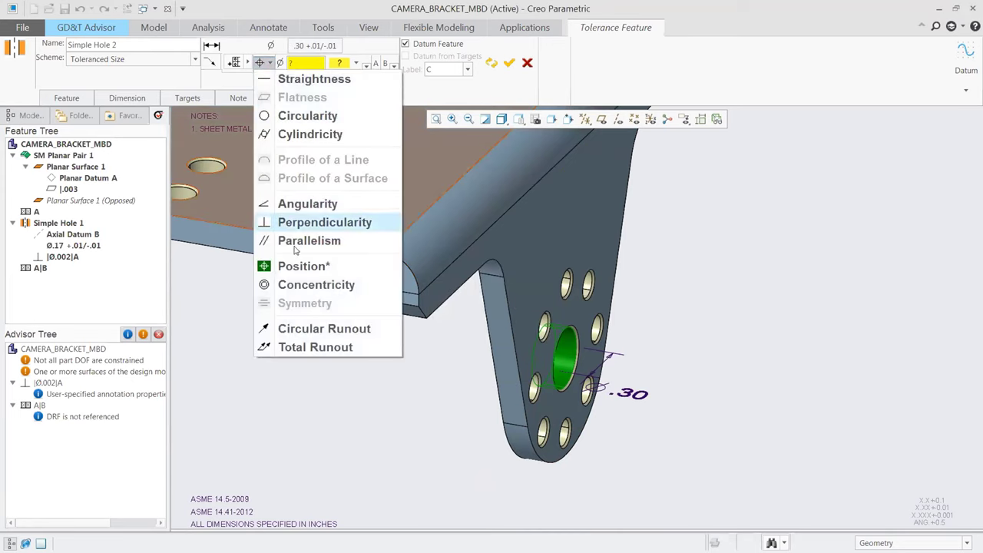
{"action": "left_click", "coordinate": [297, 67]}
{"action": "left_click", "coordinate": [298, 64]}
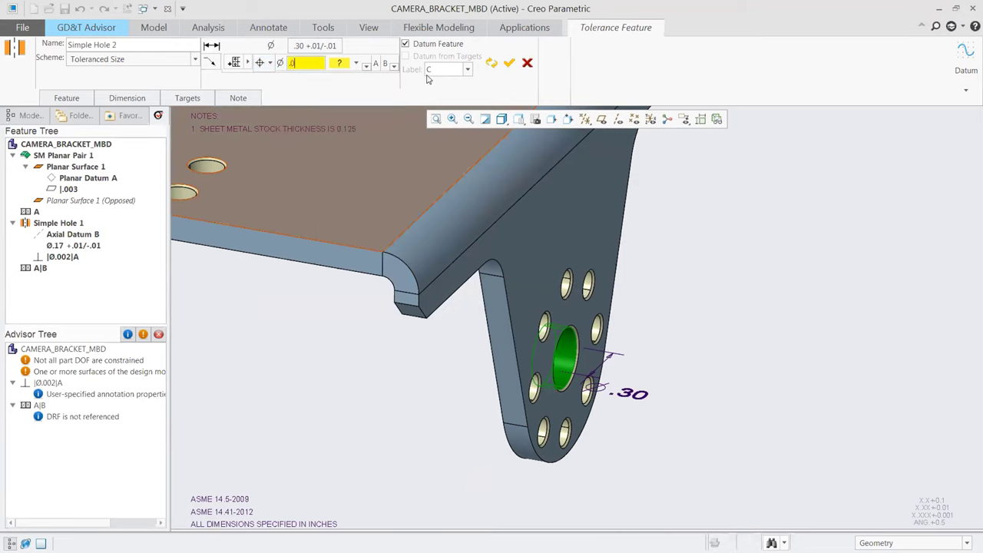
{"action": "left_click", "coordinate": [342, 63]}
{"action": "left_click", "coordinate": [343, 78]}
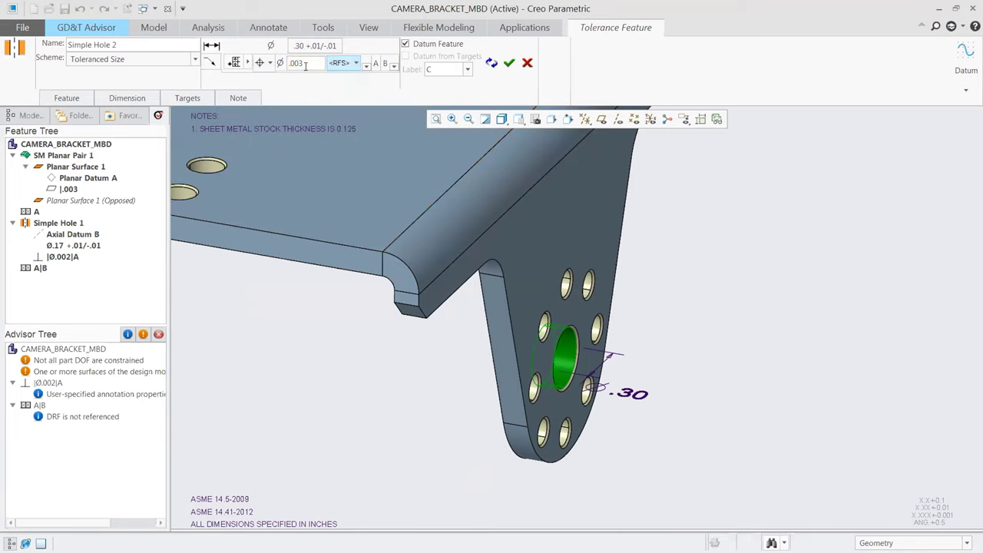
Add a second frame with a .0015 diametral parallelism tolerance at MMC relative to datum A, and accept the hole as datum feature C
{"action": "left_click", "coordinate": [249, 63]}
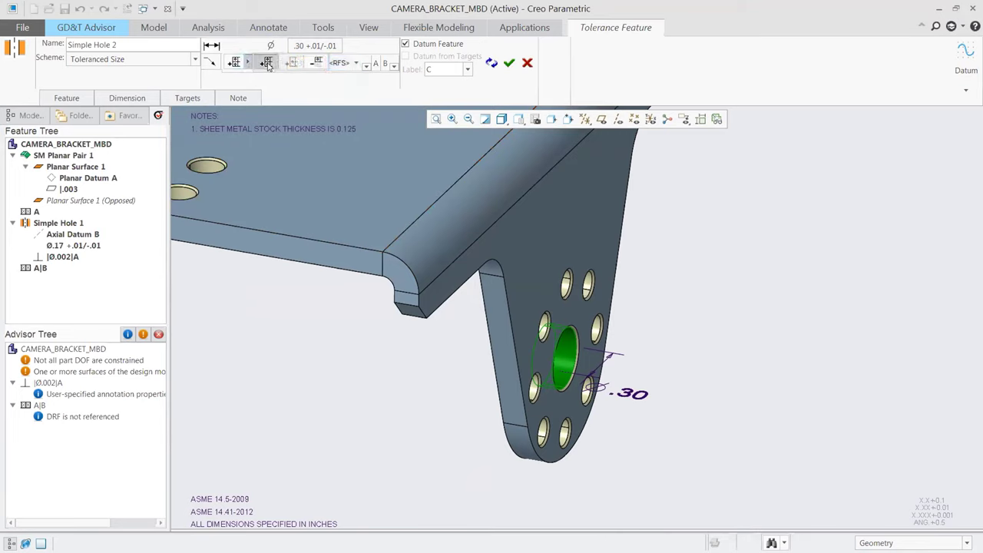
{"action": "left_click", "coordinate": [267, 63]}
{"action": "left_click", "coordinate": [264, 80]}
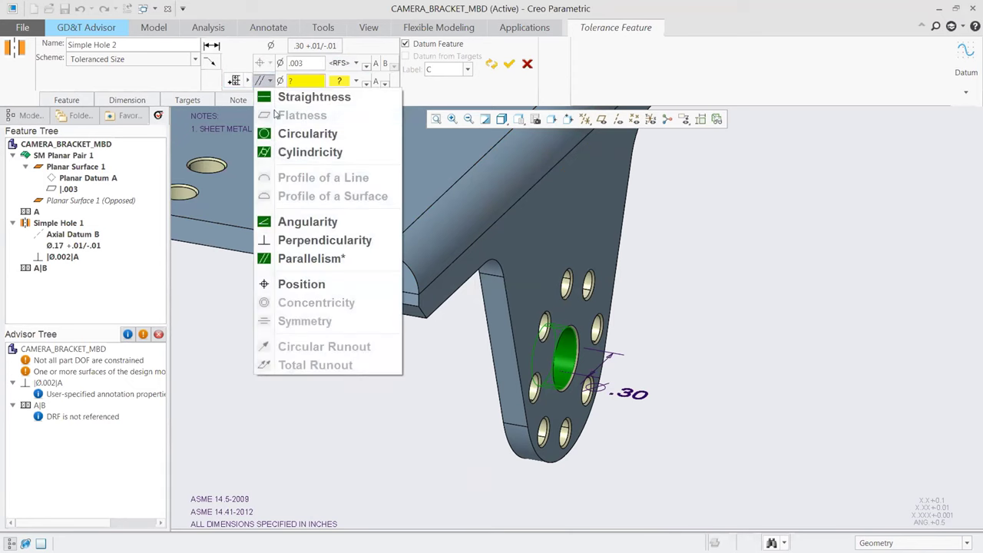
{"action": "left_click", "coordinate": [285, 262]}
{"action": "left_click", "coordinate": [297, 82]}
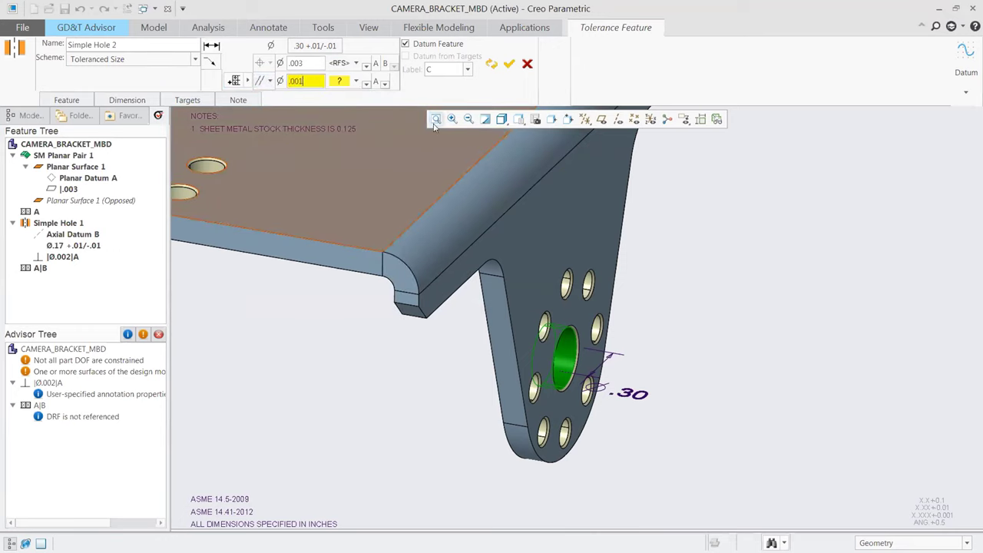
{"action": "left_click", "coordinate": [356, 81]}
{"action": "left_click", "coordinate": [341, 109]}
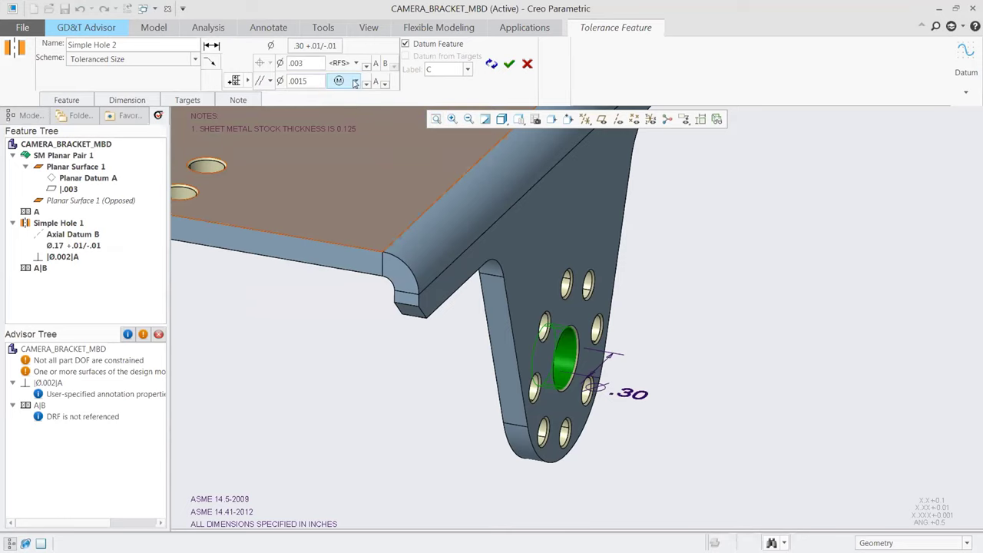
{"action": "left_click", "coordinate": [510, 65]}
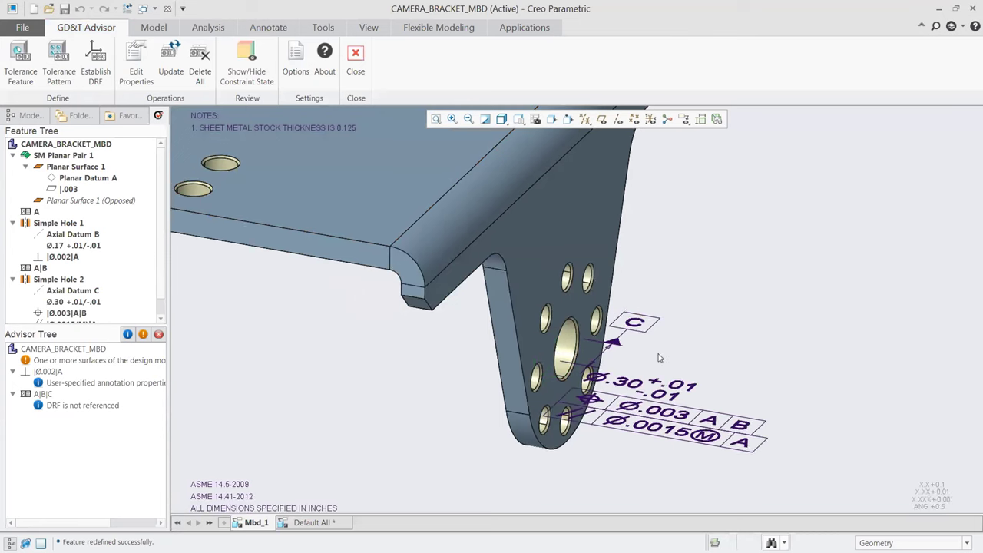
Move the datum C hole's diameter dimension and its attached tolerance frames clear of the flange
{"action": "left_click", "coordinate": [683, 374]}
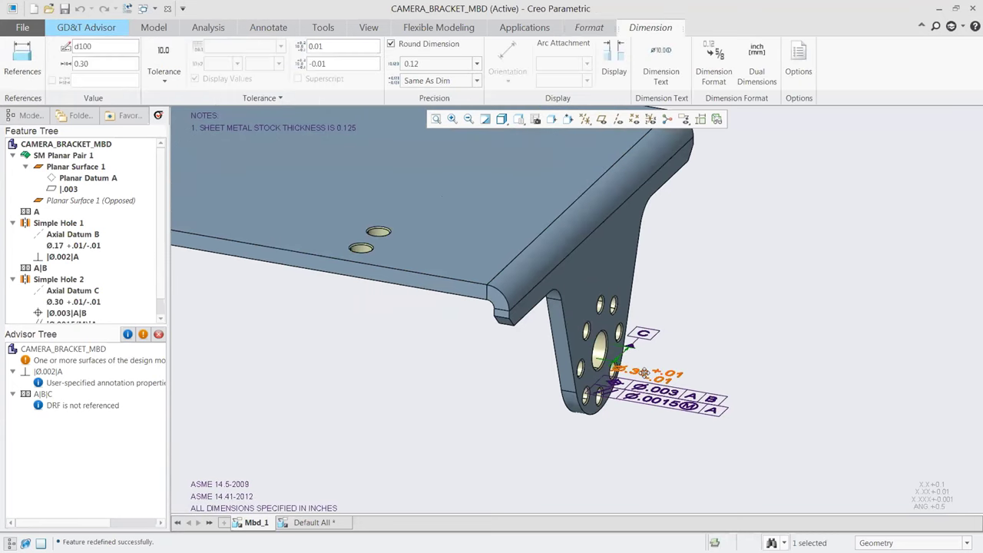
{"action": "mouse_move", "coordinate": [683, 374]}
{"action": "left_mouse_down"}
{"action": "mouse_move", "coordinate": [775, 405]}
{"action": "mouse_move", "coordinate": [757, 412]}
{"action": "mouse_move", "coordinate": [709, 398]}
{"action": "left_mouse_up"}
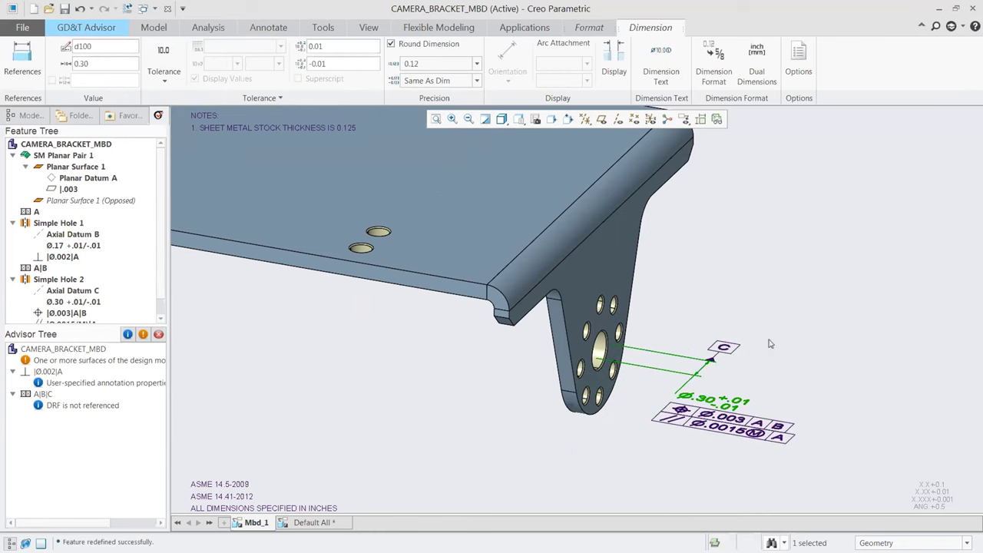
{"action": "left_click", "coordinate": [772, 291]}
Add the opposite flange's large centre hole as a Simple Hole feature with a .005 diametral position tolerance at RFS to datums A, B and C
{"action": "key", "text": "ctrl+d"}
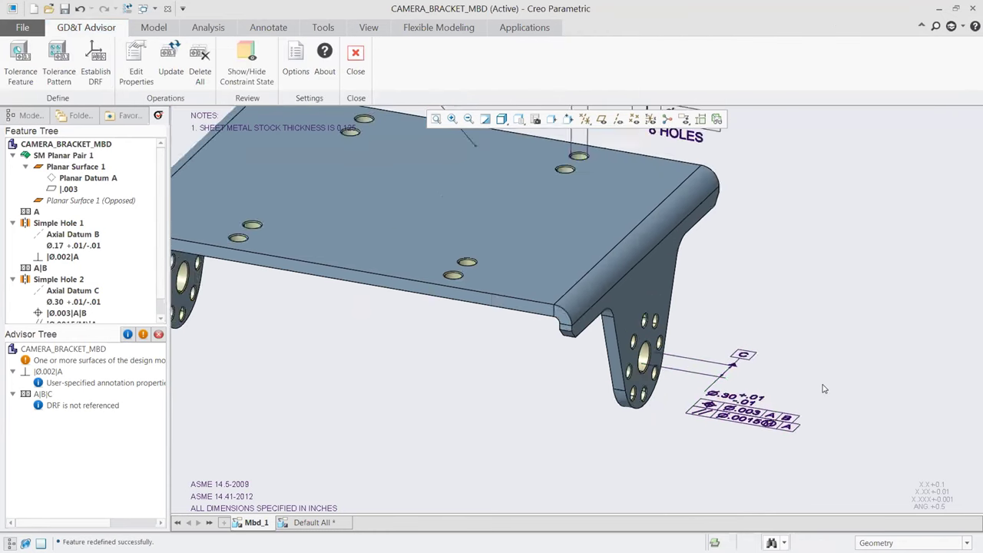
{"action": "scroll", "coordinate": [254, 276], "scroll_direction": "down", "scroll_amount": 3}
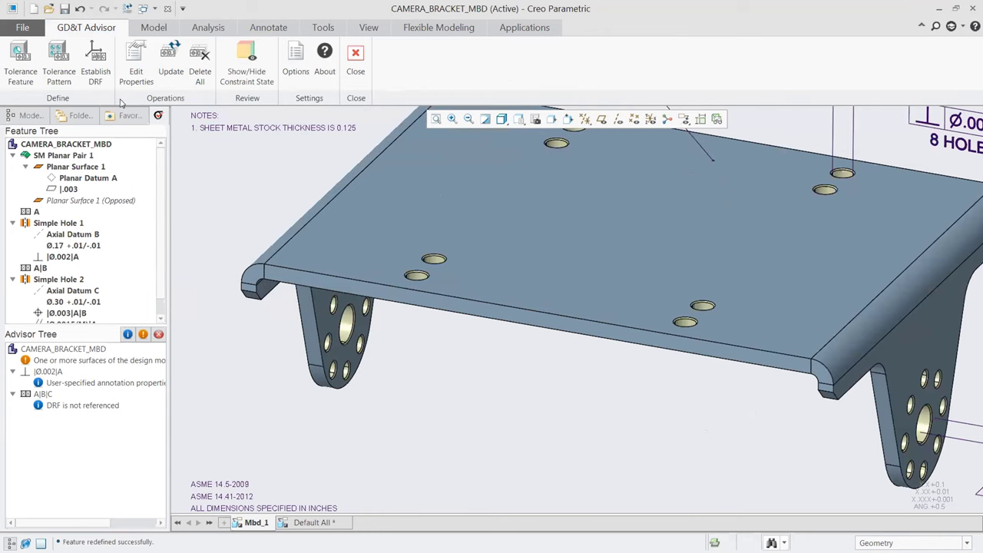
{"action": "left_click", "coordinate": [13, 66]}
{"action": "left_click", "coordinate": [348, 327]}
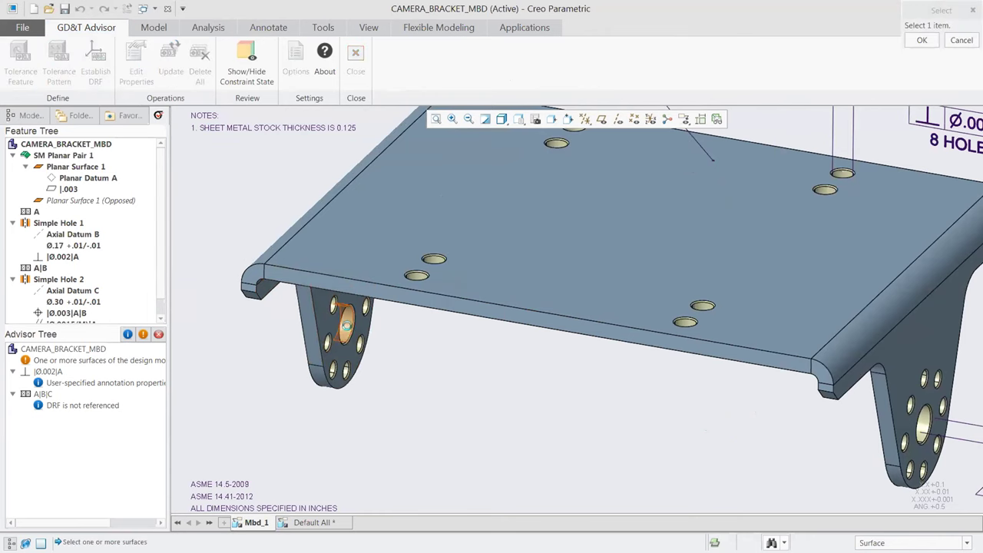
{"action": "left_click", "coordinate": [881, 169]}
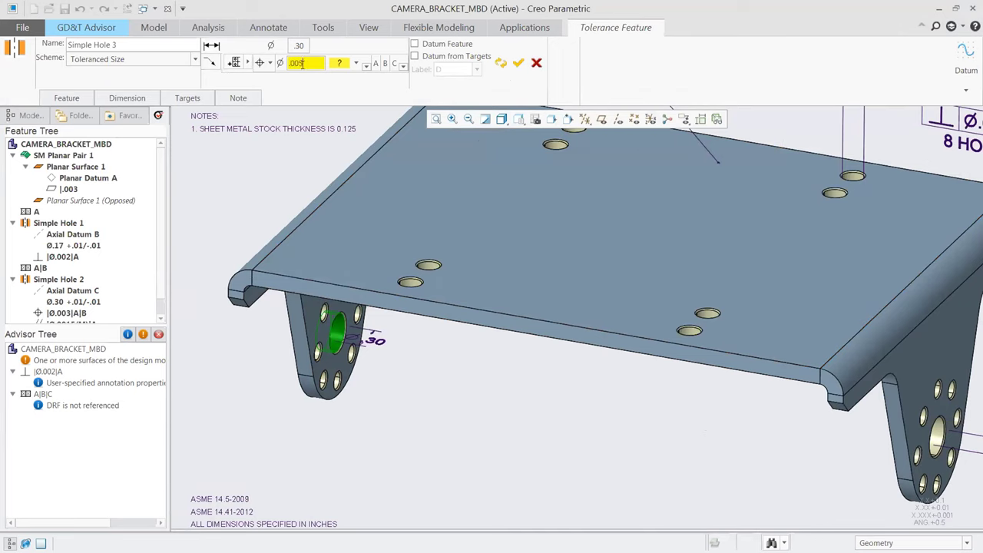
{"action": "left_click", "coordinate": [346, 63]}
{"action": "left_click", "coordinate": [340, 79]}
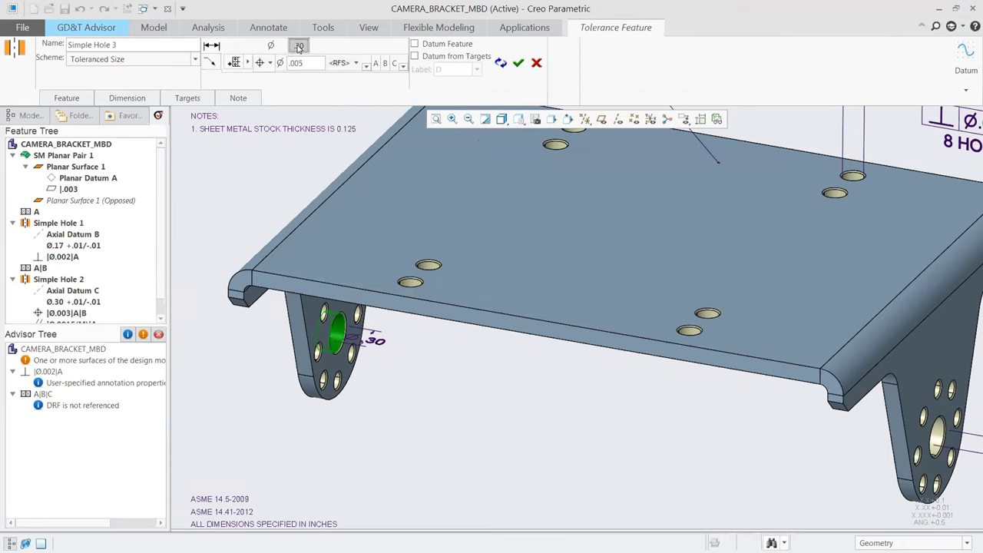
Set the opposite flange hole's diameter to a Plus / Minus tolerance of +.01/-.01 and accept the tolerance feature
{"action": "left_click", "coordinate": [299, 45]}
{"action": "left_click", "coordinate": [480, 257]}
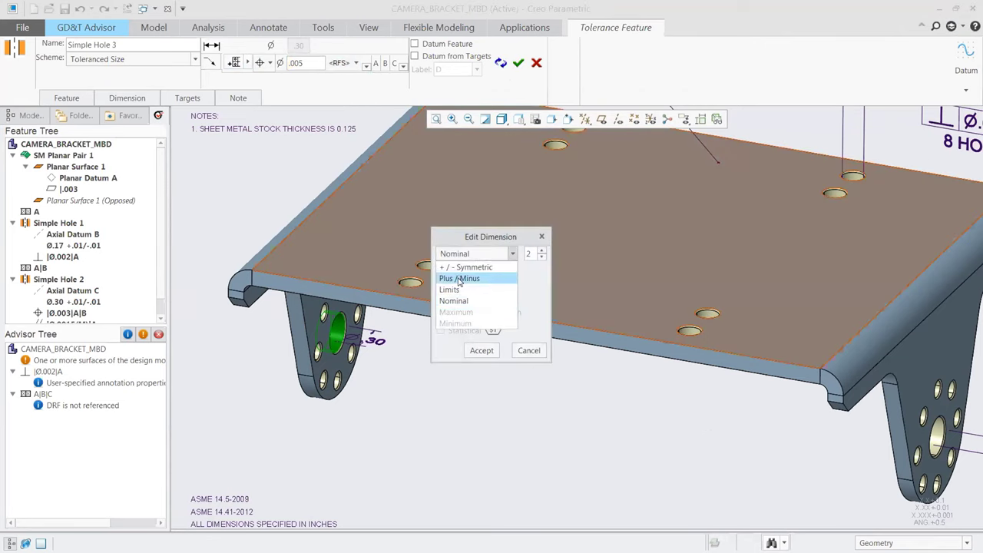
{"action": "left_click", "coordinate": [457, 277]}
{"action": "left_click", "coordinate": [482, 368]}
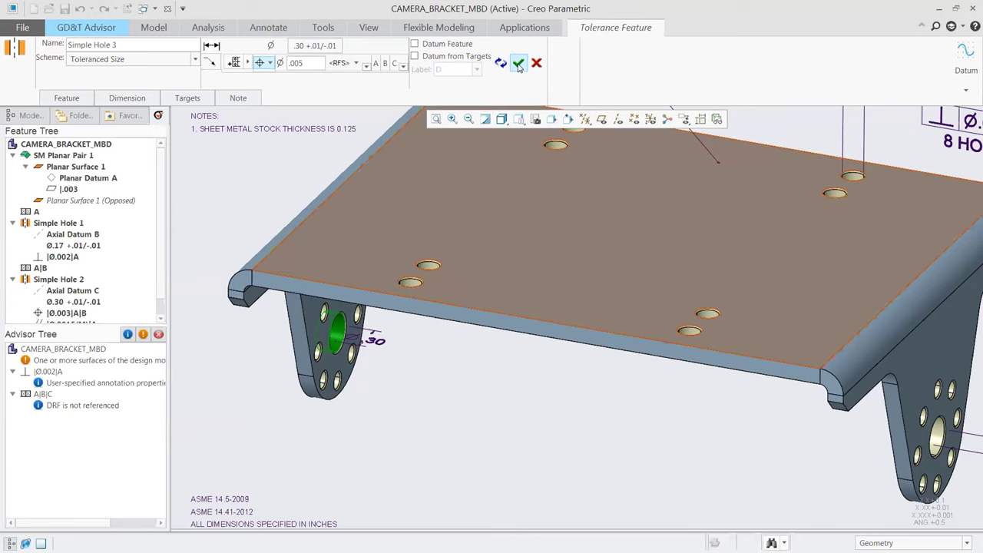
{"action": "left_click", "coordinate": [518, 64]}
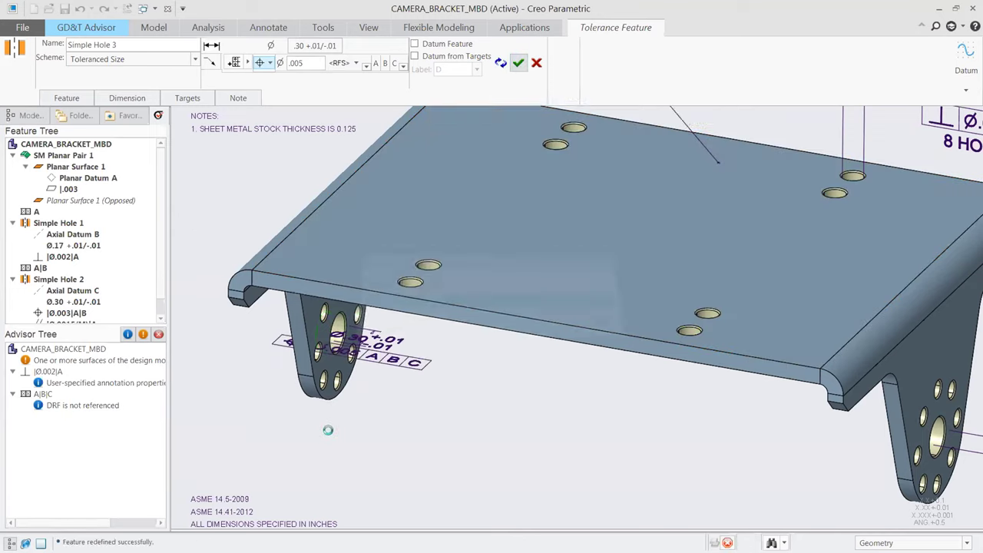
Move the opposite flange hole's diameter dimension and its position frame down and outward, clear of the flange
{"action": "left_click", "coordinate": [391, 338]}
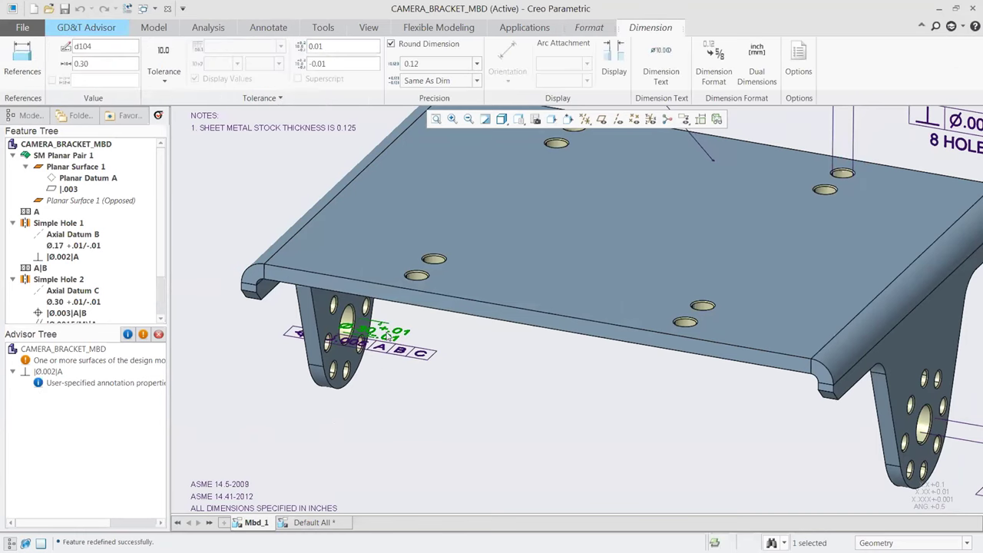
{"action": "left_click_drag", "start_coordinate": [403, 339], "coordinate": [453, 397]}
{"action": "scroll", "coordinate": [204, 342], "scroll_direction": "down", "scroll_amount": 3}
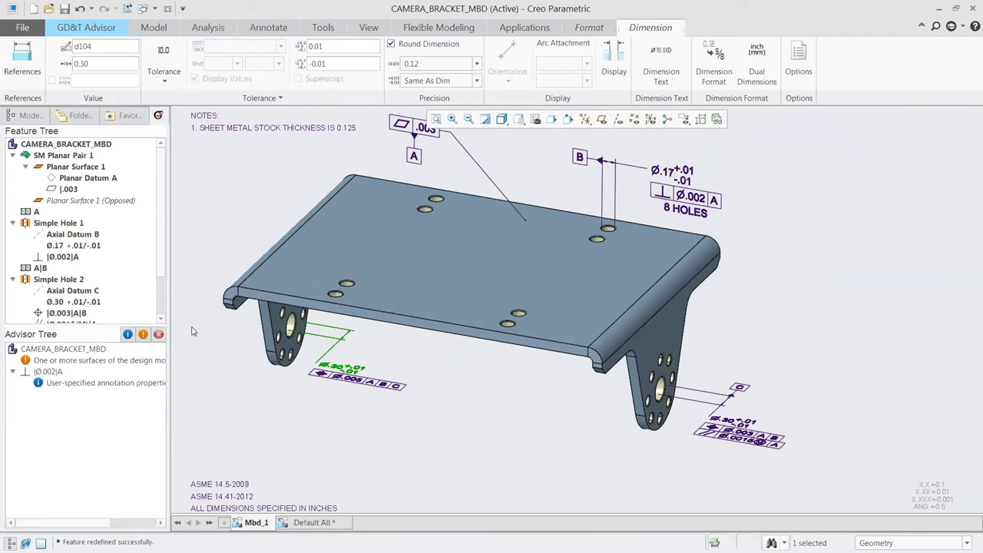
{"action": "scroll", "coordinate": [710, 385], "scroll_direction": "up", "scroll_amount": 2}
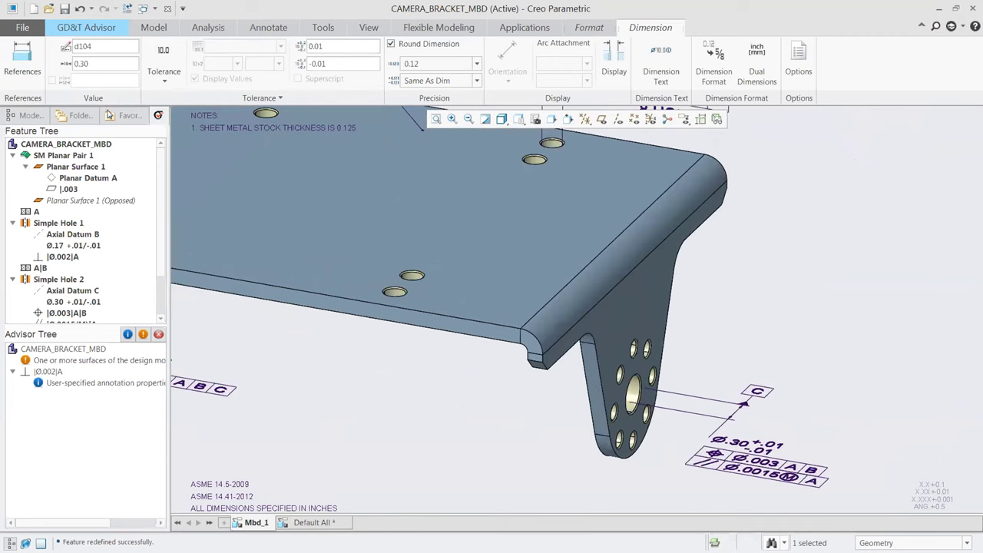
{"action": "left_click", "coordinate": [820, 197]}
Add the entire pattern of small holes around the datum C hole as a tolerance feature
{"action": "left_click", "coordinate": [21, 62]}
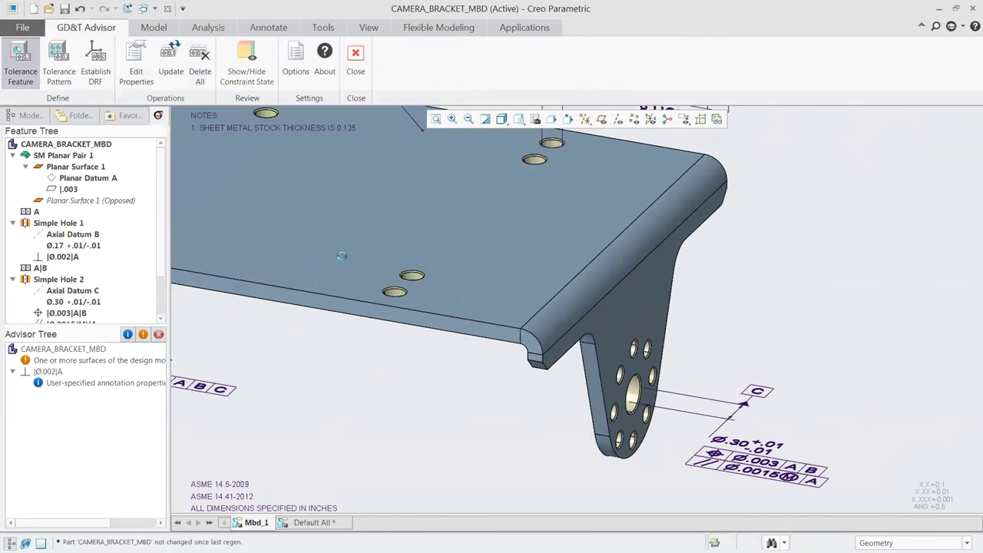
{"action": "scroll", "coordinate": [626, 434], "scroll_direction": "up", "scroll_amount": 1}
{"action": "scroll", "coordinate": [626, 434], "scroll_direction": "up", "scroll_amount": 2}
{"action": "left_click", "coordinate": [590, 464]}
{"action": "scroll", "coordinate": [590, 464], "scroll_direction": "down", "scroll_amount": 2}
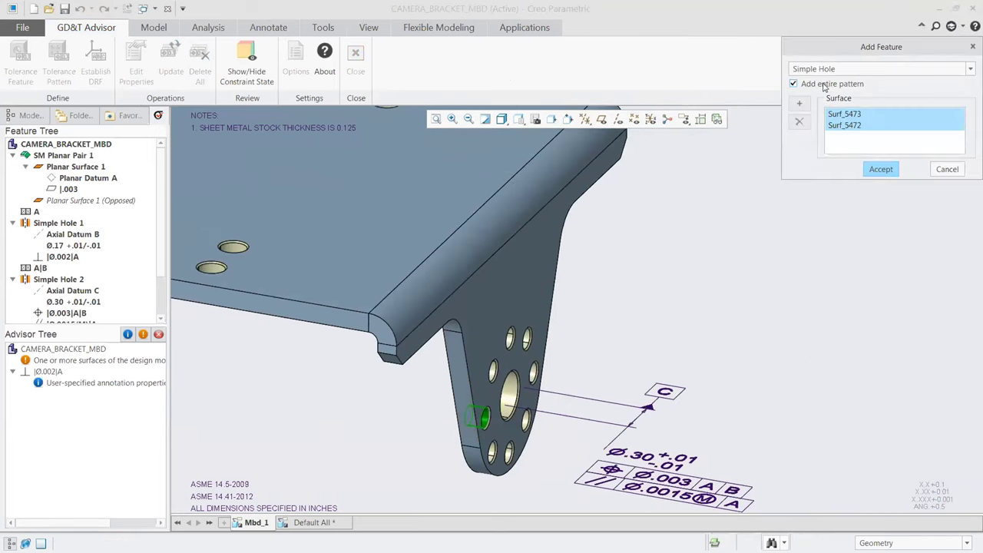
{"action": "left_click", "coordinate": [886, 171]}
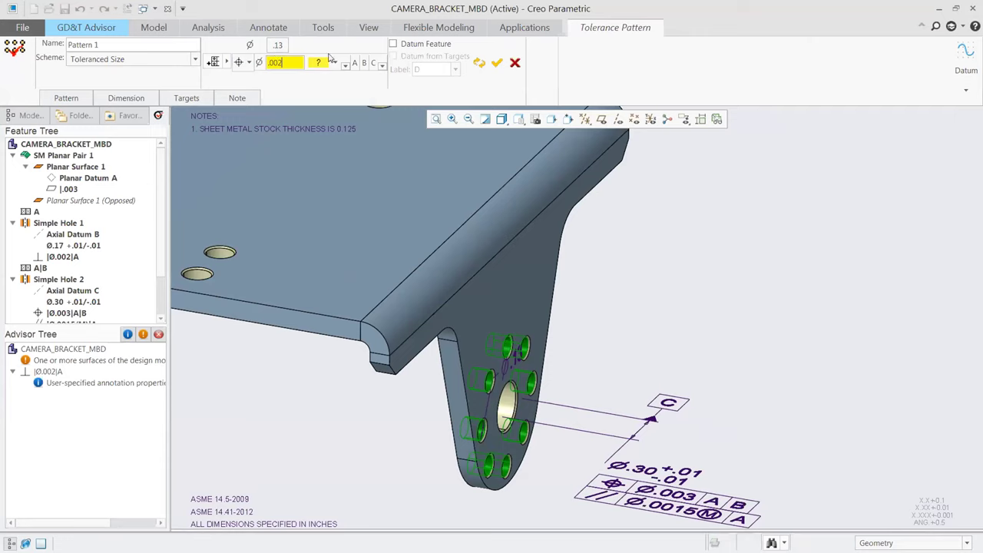
Give the small hole pattern a .002 diametral position tolerance at MMC relative to datums A, B and C, and accept it
{"action": "left_click", "coordinate": [328, 60]}
{"action": "left_click", "coordinate": [320, 91]}
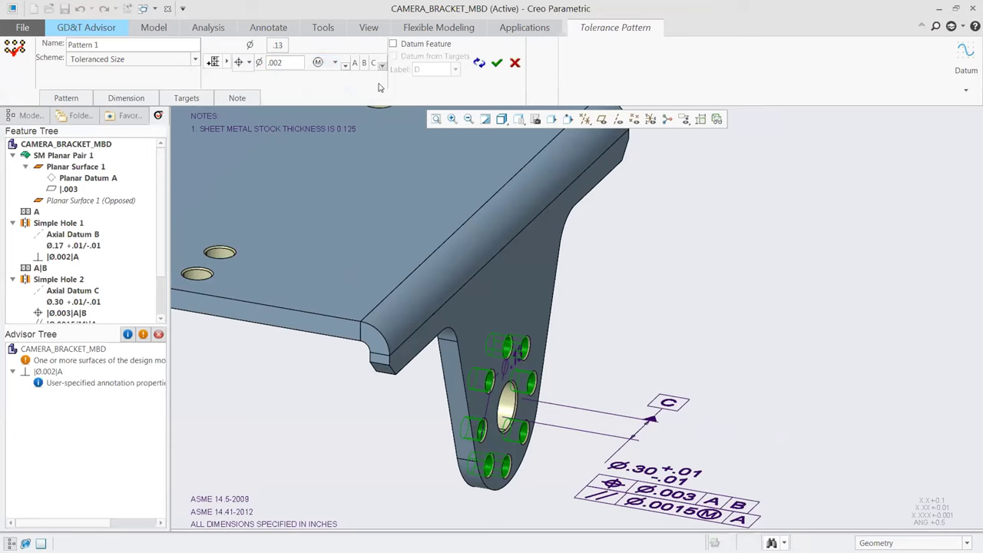
{"action": "left_click", "coordinate": [498, 63]}
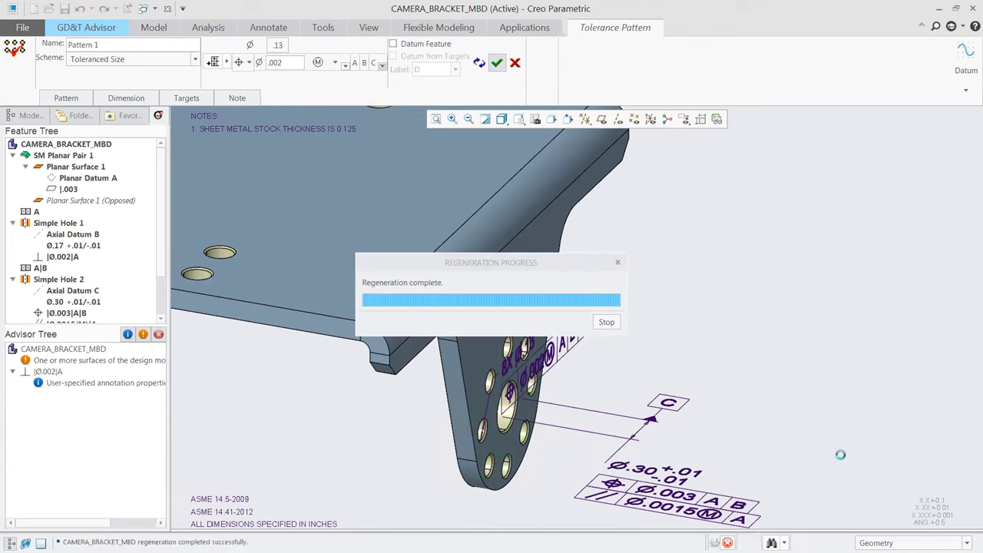
Restrict selection to annotations and move the small hole pattern's diameter dimension and position frame outward, clear of the flange
{"action": "left_click", "coordinate": [888, 543]}
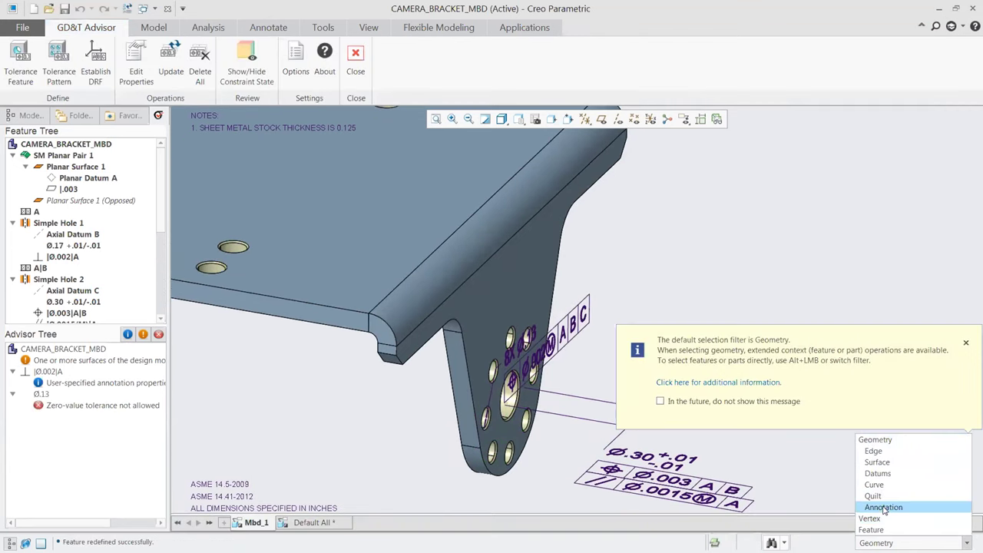
{"action": "left_click", "coordinate": [884, 507]}
{"action": "left_click", "coordinate": [519, 355]}
{"action": "mouse_move", "coordinate": [519, 355]}
{"action": "left_mouse_down"}
{"action": "mouse_move", "coordinate": [403, 411]}
{"action": "mouse_move", "coordinate": [428, 427]}
{"action": "left_mouse_up"}
{"action": "middle_click", "coordinate": [560, 384]}
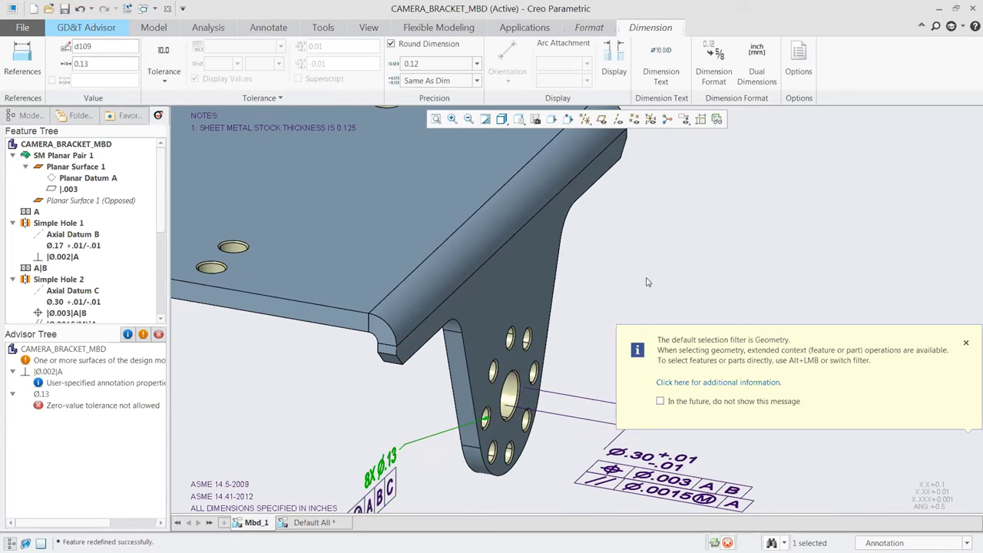
{"action": "left_click", "coordinate": [967, 344]}
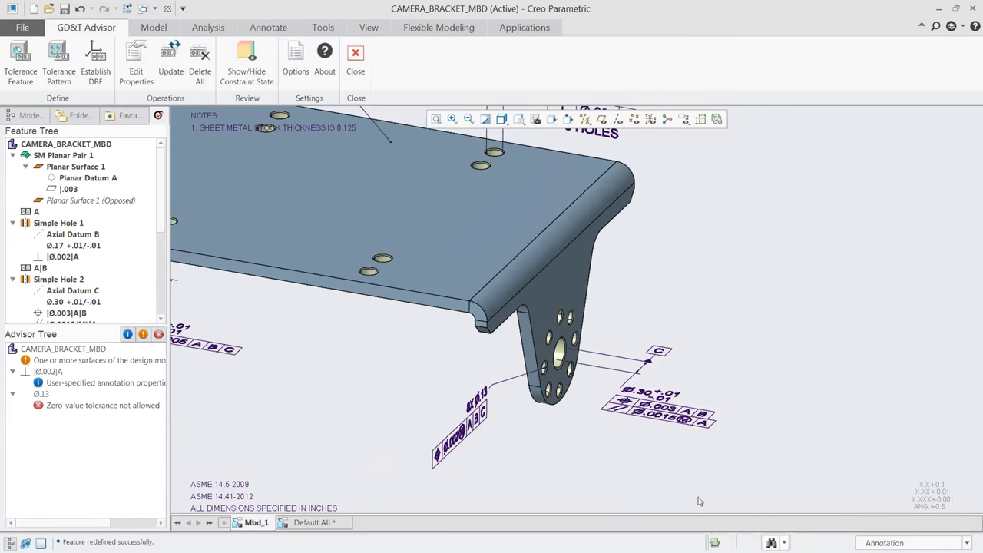
Add the text "2 PLACES" below the small hole pattern's position tolerance frame
{"action": "left_click", "coordinate": [475, 428]}
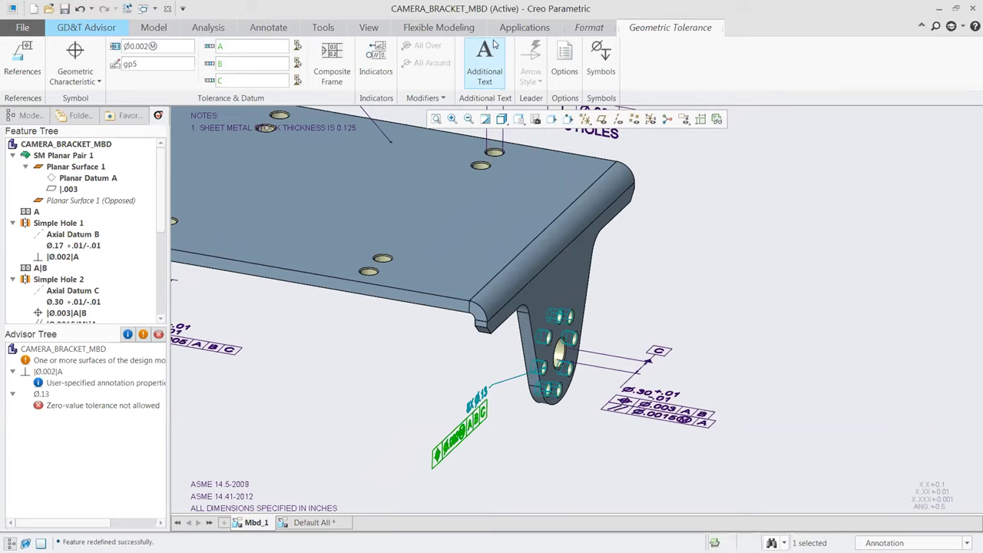
{"action": "left_click", "coordinate": [485, 61]}
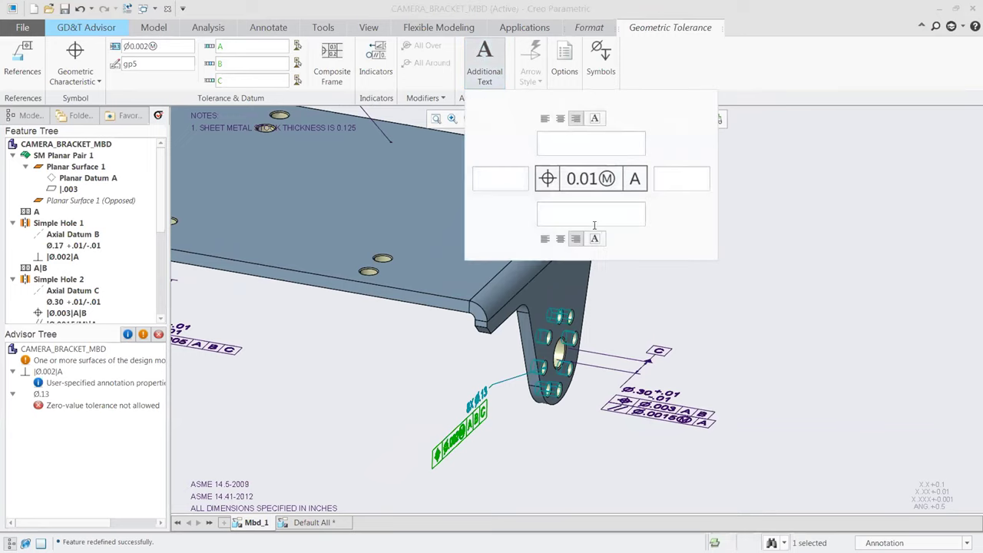
{"action": "left_click", "coordinate": [573, 216]}
{"action": "type", "text": "2 PLACES"}
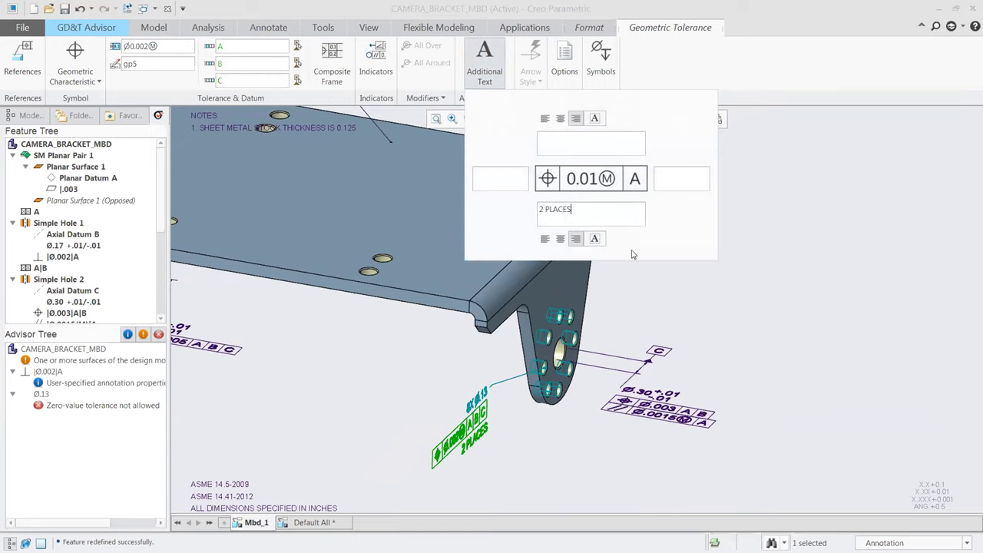
{"action": "left_click", "coordinate": [485, 70]}
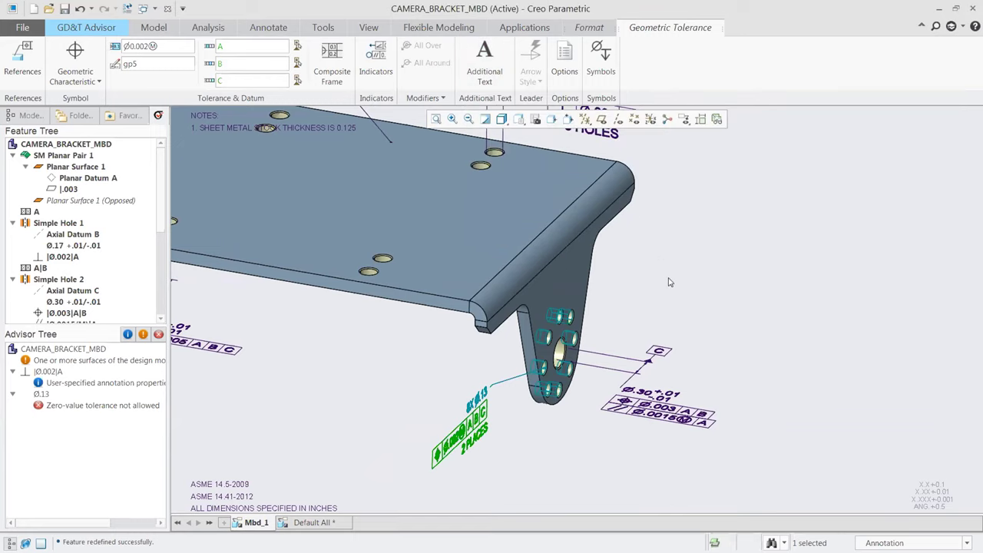
{"action": "left_click", "coordinate": [687, 304]}
{"action": "key", "text": "ctrl+d"}
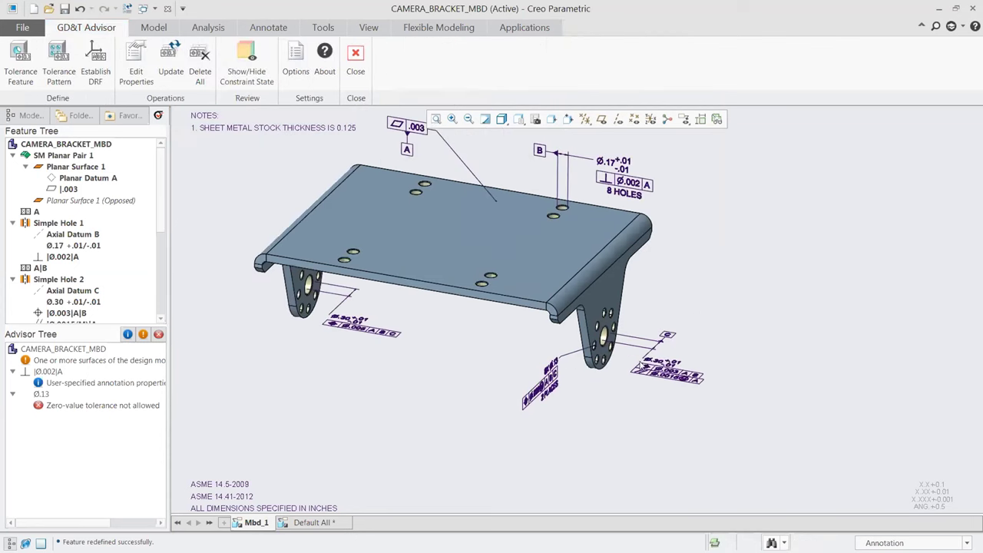
Resolve the advisor's zero-value tolerance error by giving the small hole pattern's diameter a three-decimal Plus / Minus tolerance of +.010/-.010
{"action": "scroll", "coordinate": [540, 276], "scroll_direction": "up", "scroll_amount": 3}
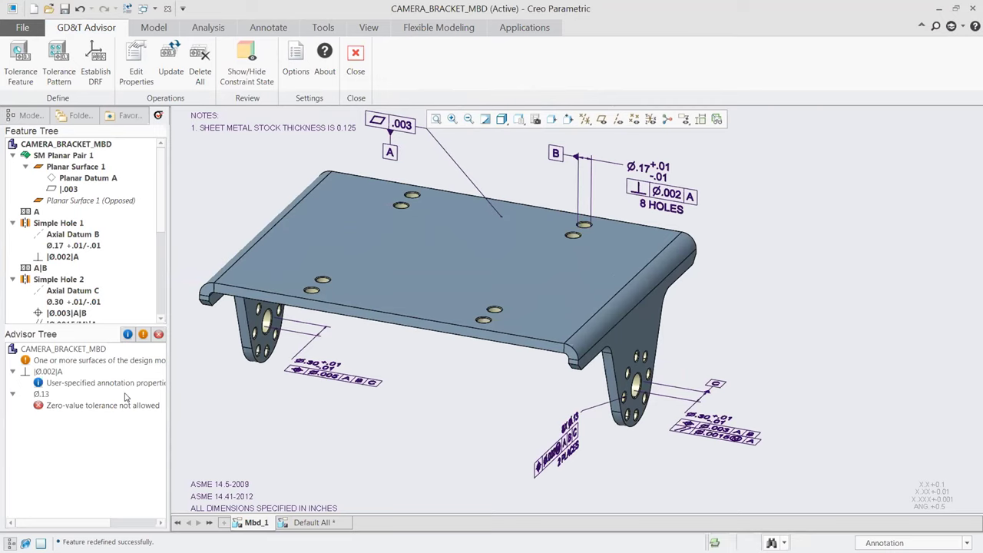
{"action": "left_click", "coordinate": [56, 407]}
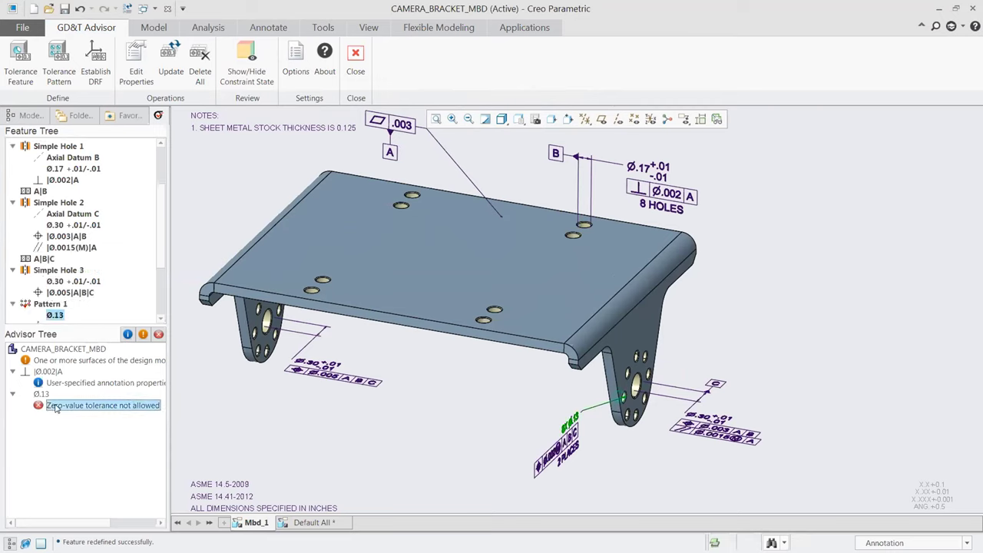
{"action": "mouse_move", "coordinate": [544, 400]}
{"action": "middle_mouse_down", "text": "ctrl"}
{"action": "mouse_move", "coordinate": [528, 384]}
{"action": "mouse_move", "coordinate": [544, 397]}
{"action": "mouse_move", "coordinate": [571, 343]}
{"action": "middle_mouse_up", "text": "ctrl"}
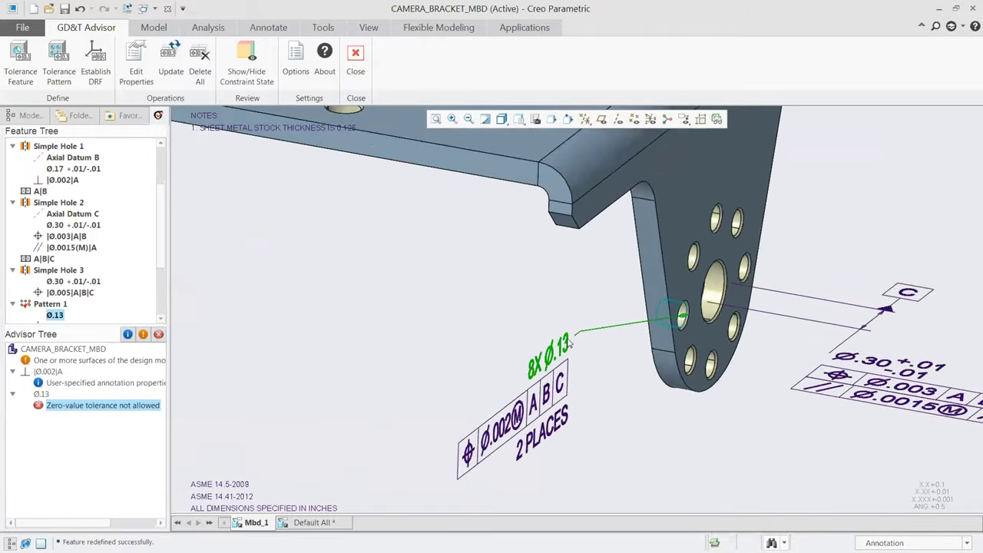
{"action": "scroll", "coordinate": [570, 343], "scroll_direction": "down", "scroll_amount": 2}
{"action": "scroll", "coordinate": [613, 354], "scroll_direction": "down", "scroll_amount": 2}
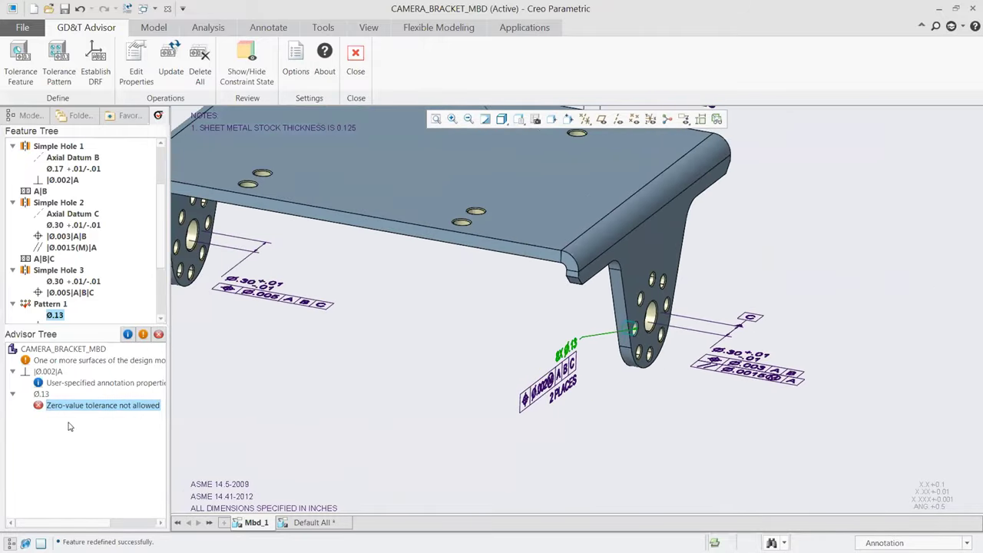
{"action": "right_click", "coordinate": [42, 395]}
{"action": "mouse_move", "coordinate": [92, 405]}
{"action": "left_click", "coordinate": [206, 405]}
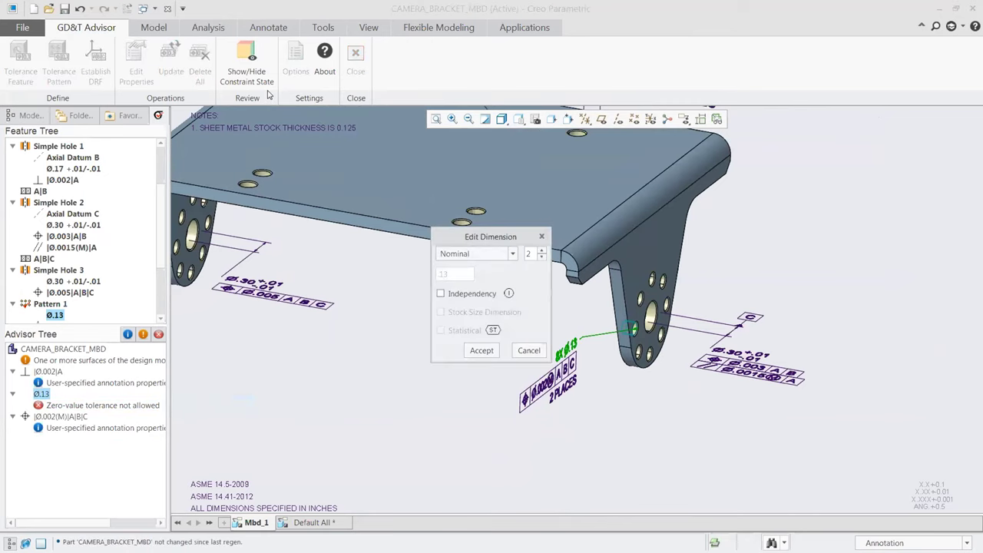
{"action": "left_click", "coordinate": [483, 256]}
{"action": "left_click", "coordinate": [475, 279]}
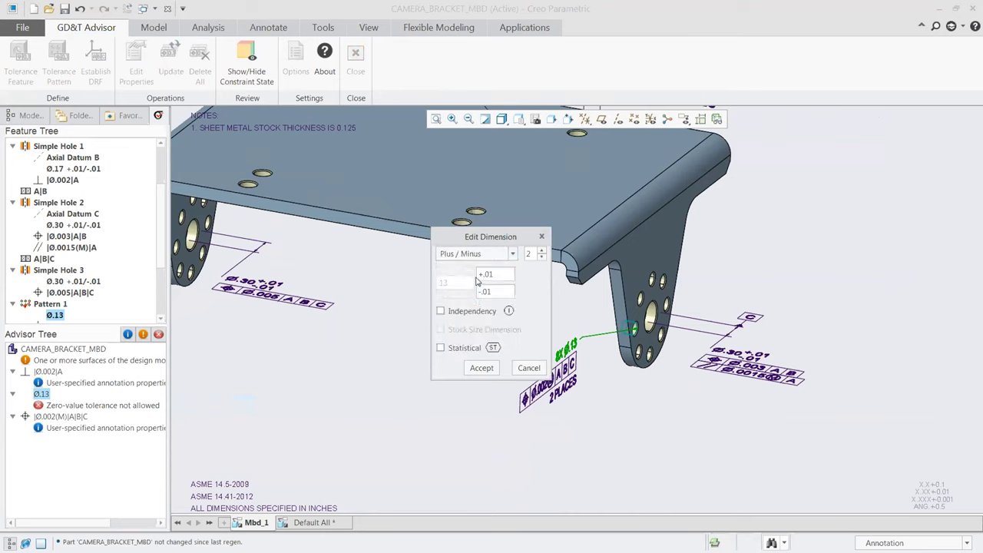
{"action": "left_click", "coordinate": [542, 250]}
{"action": "left_click", "coordinate": [481, 368]}
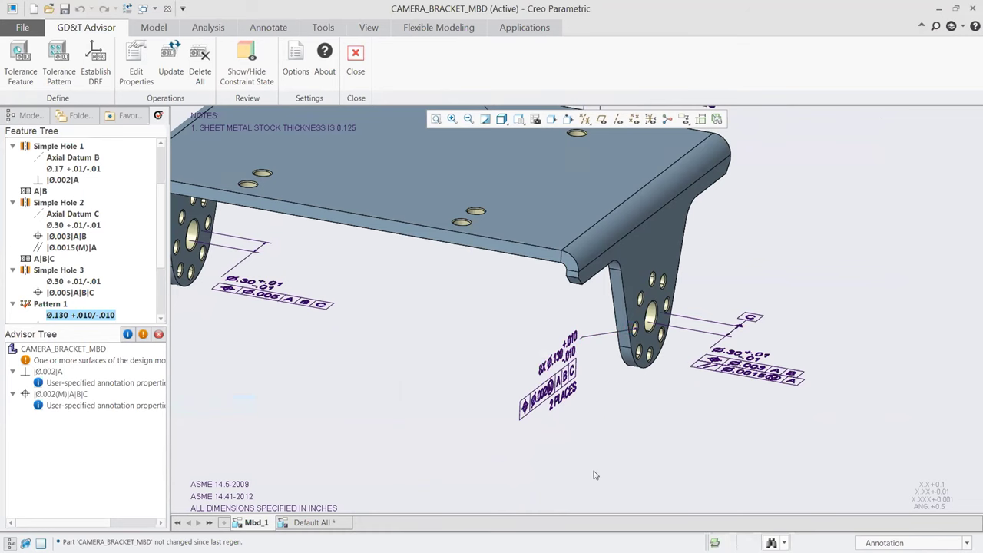
Show the constraint state of the whole bracket to examine which surfaces are constrained
{"action": "key", "text": "ctrl+d"}
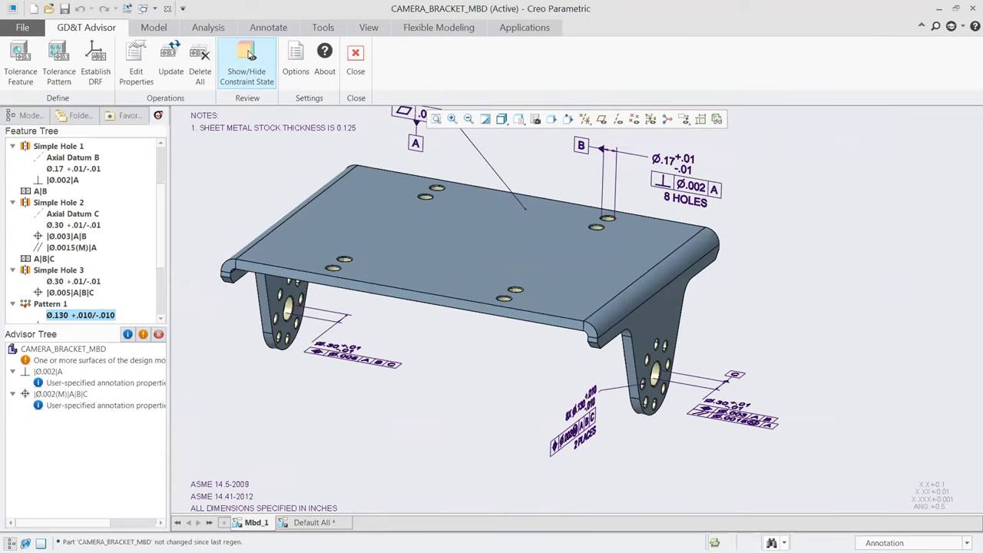
{"action": "left_click", "coordinate": [248, 52]}
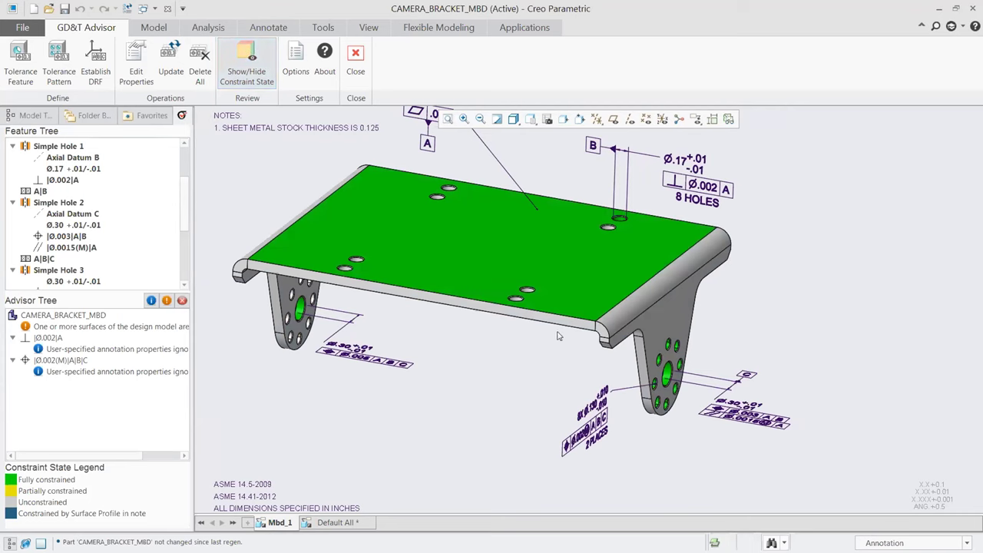
{"action": "mouse_move", "coordinate": [554, 332]}
{"action": "middle_mouse_down"}
{"action": "mouse_move", "coordinate": [564, 296]}
{"action": "mouse_move", "coordinate": [550, 334]}
{"action": "middle_mouse_up"}
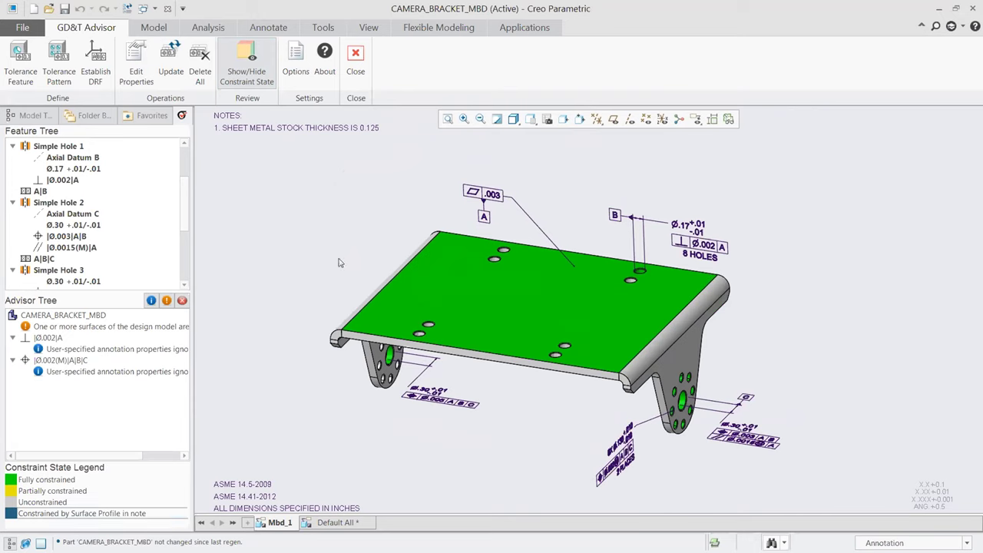
Add the General Profile note to the part's displayed properties with GENERAL_PROFILE_TOL set to .002, and accept it
{"action": "left_click", "coordinate": [133, 66]}
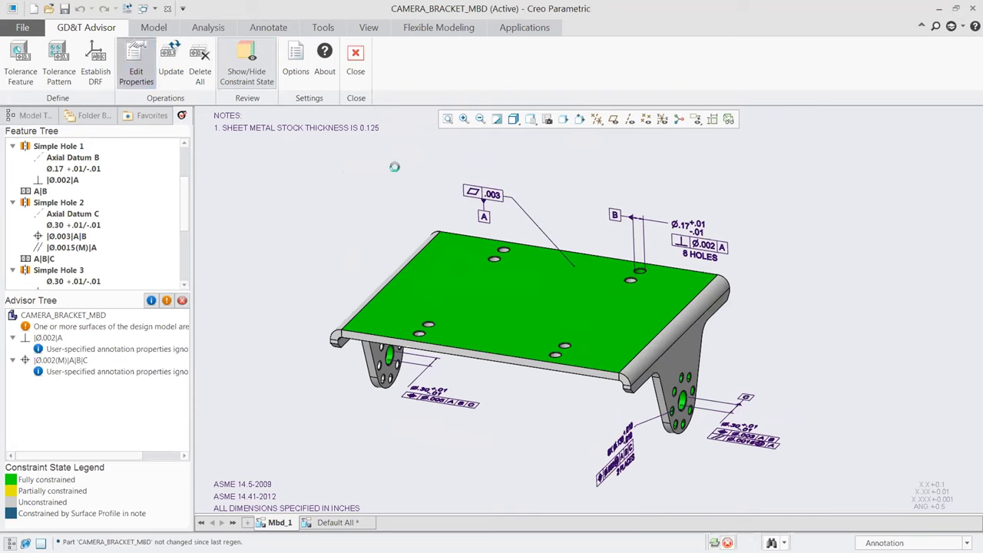
{"action": "left_click", "coordinate": [418, 189]}
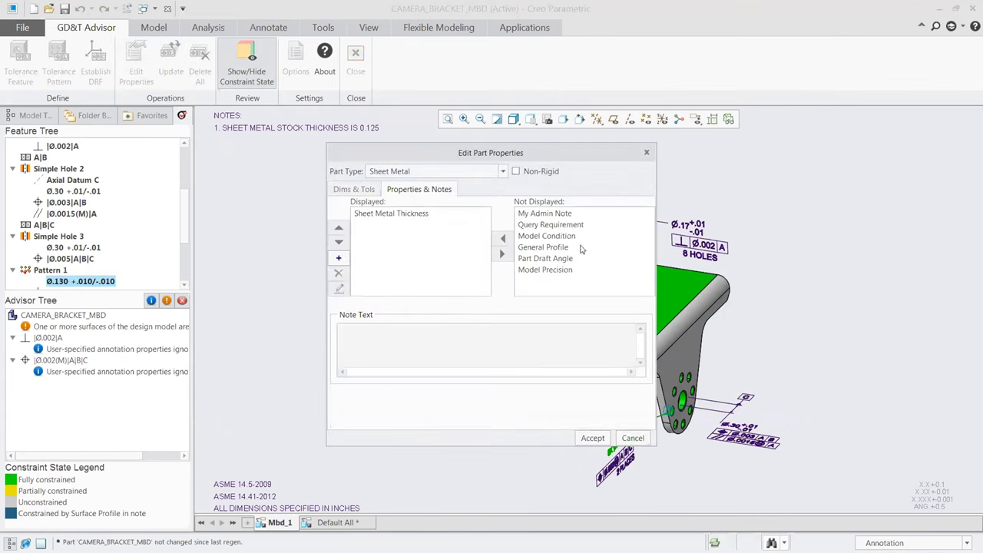
{"action": "left_click", "coordinate": [542, 247]}
{"action": "left_click", "coordinate": [503, 240]}
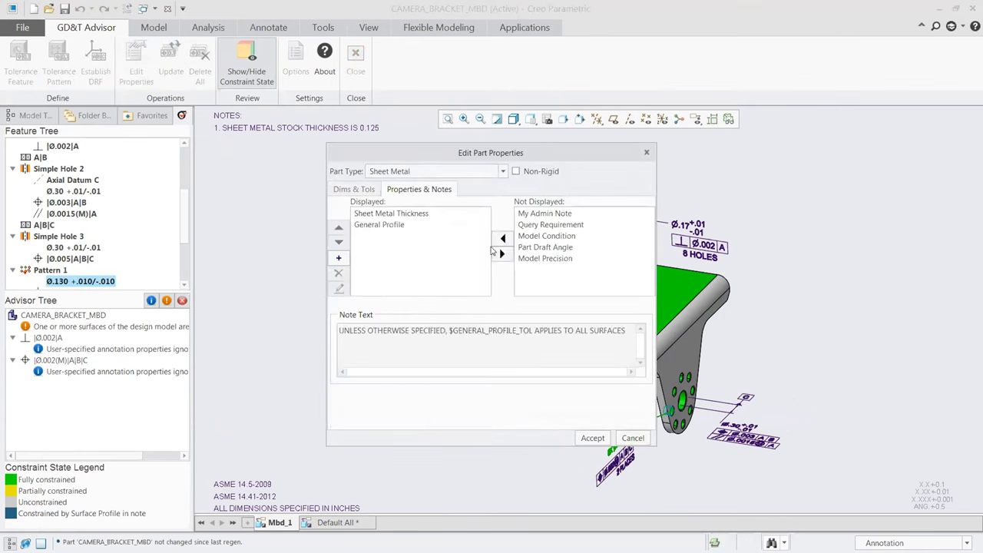
{"action": "left_click", "coordinate": [390, 225]}
{"action": "left_click", "coordinate": [433, 307]}
{"action": "type", "text": ".002"}
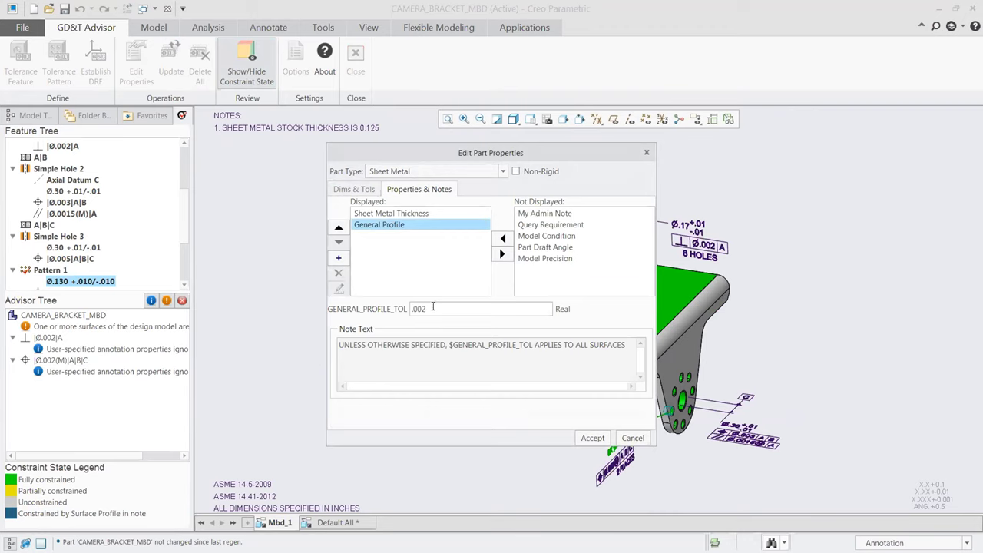
{"action": "left_click", "coordinate": [592, 439]}
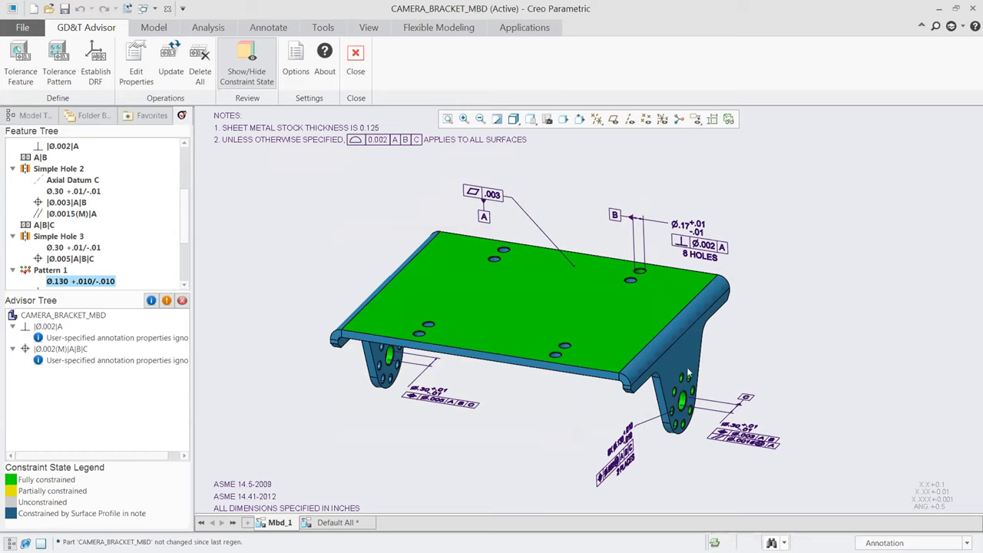
Close GD&T Advisor and move the opposite flange hole's diameter dimension onto the FRONT datum plane
{"action": "left_click", "coordinate": [356, 61]}
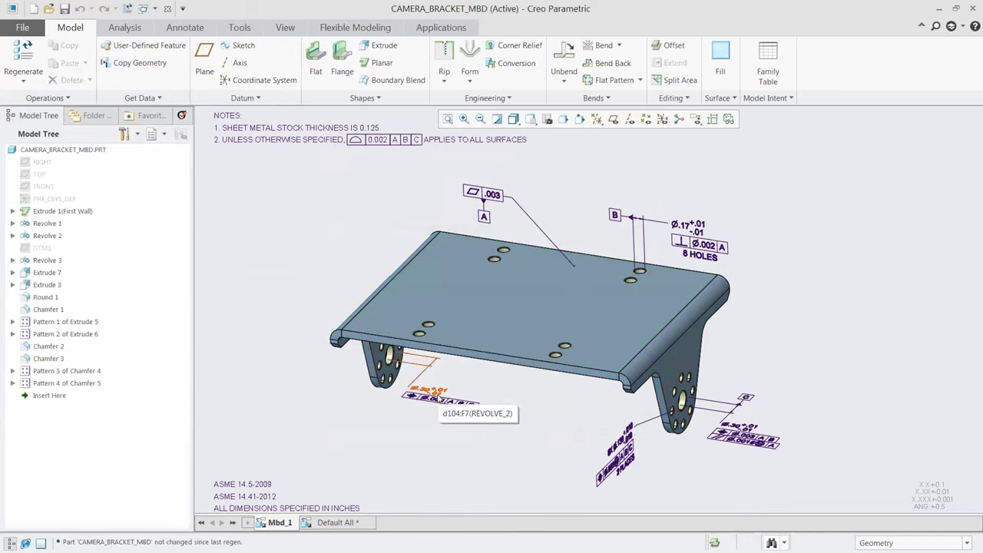
{"action": "left_click", "coordinate": [439, 399]}
{"action": "right_click", "coordinate": [439, 398]}
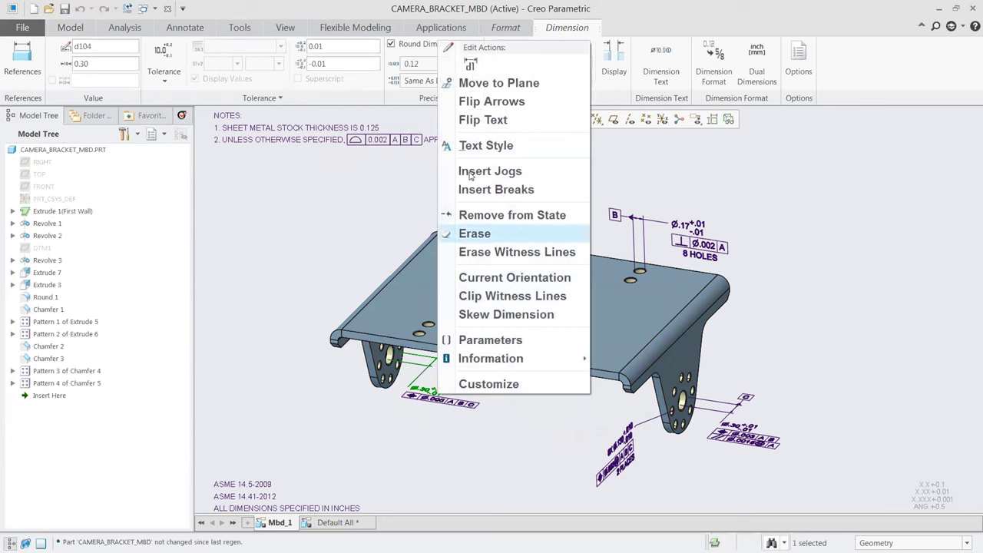
{"action": "left_click", "coordinate": [492, 80]}
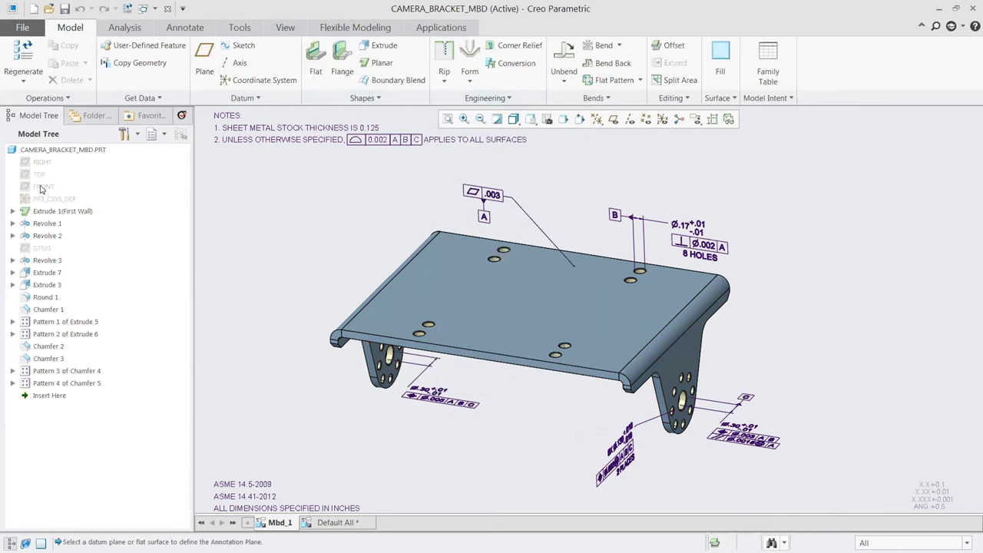
{"action": "left_click", "coordinate": [43, 186]}
{"action": "right_click", "coordinate": [470, 414]}
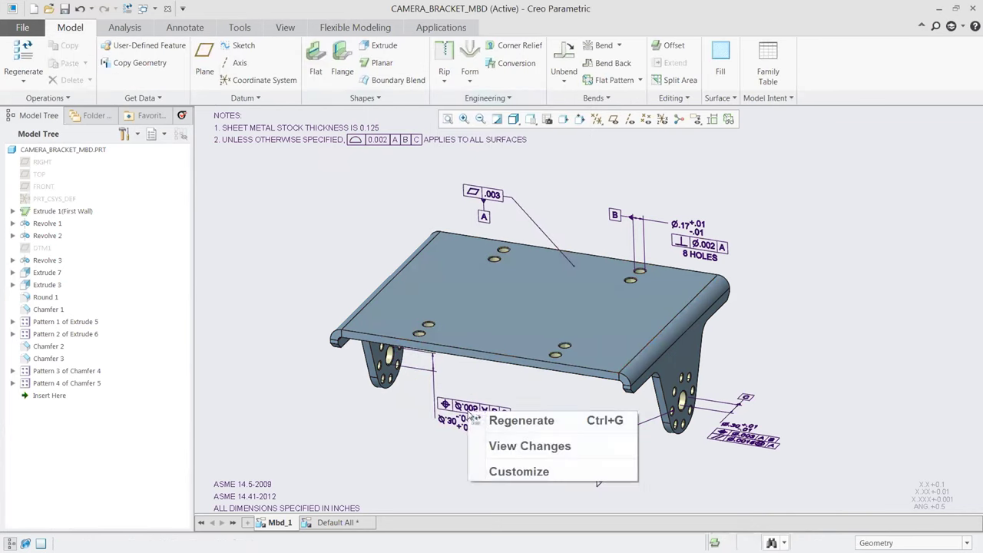
{"action": "left_click", "coordinate": [413, 426]}
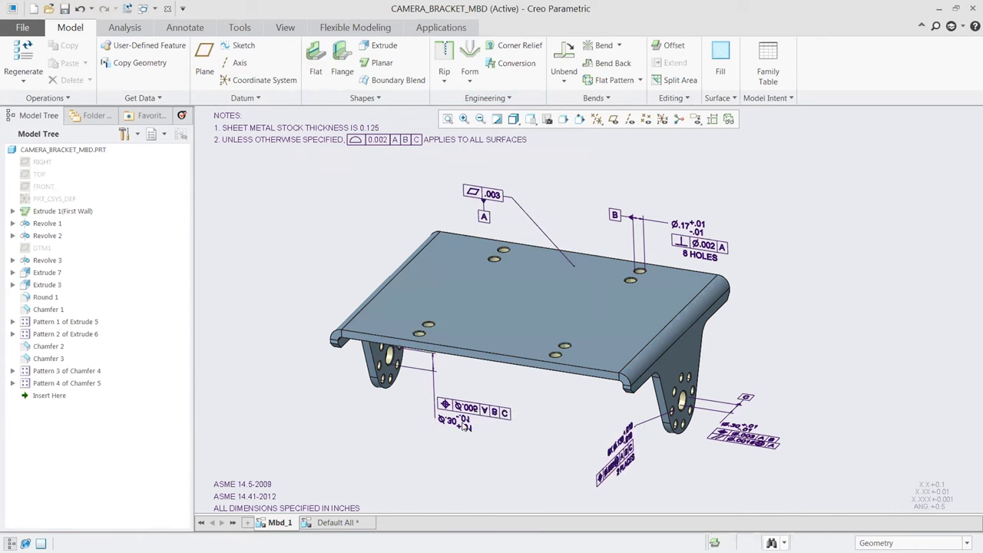
Flip the viewing direction of that dimension's annotation plane and set its text rotation to 180
{"action": "right_click", "coordinate": [454, 428]}
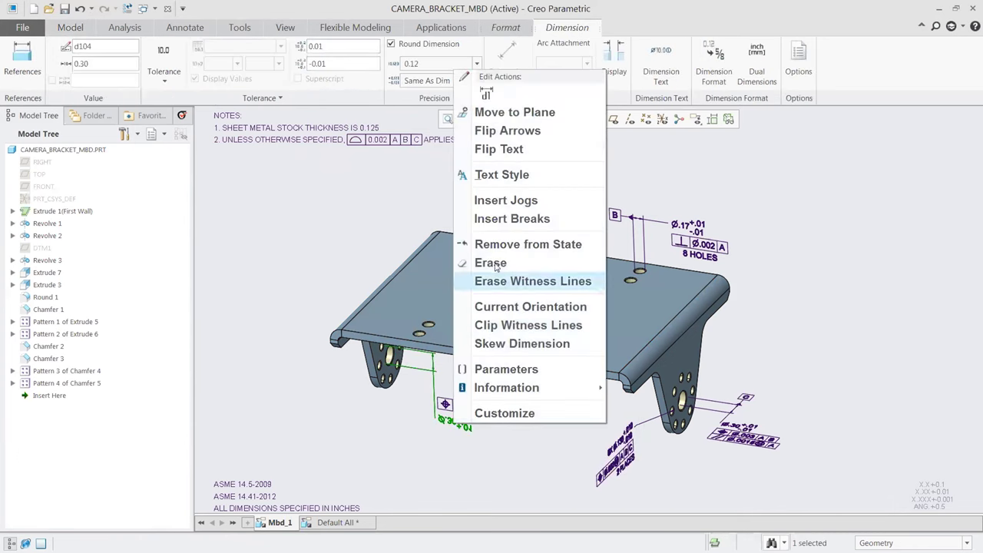
{"action": "left_click", "coordinate": [505, 307]}
{"action": "left_click", "coordinate": [862, 282]}
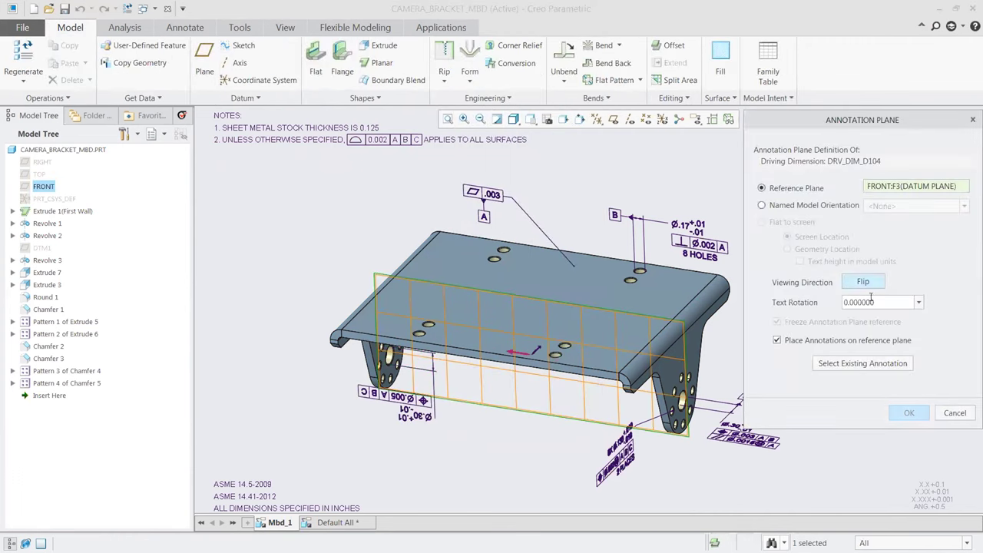
{"action": "left_click", "coordinate": [874, 302]}
{"action": "type", "text": "180"}
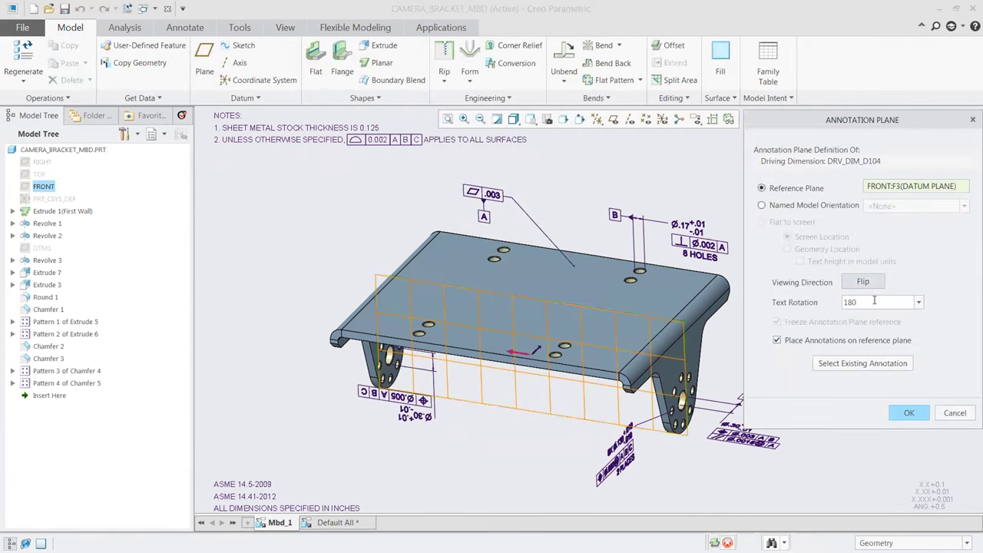
{"action": "left_click", "coordinate": [906, 412]}
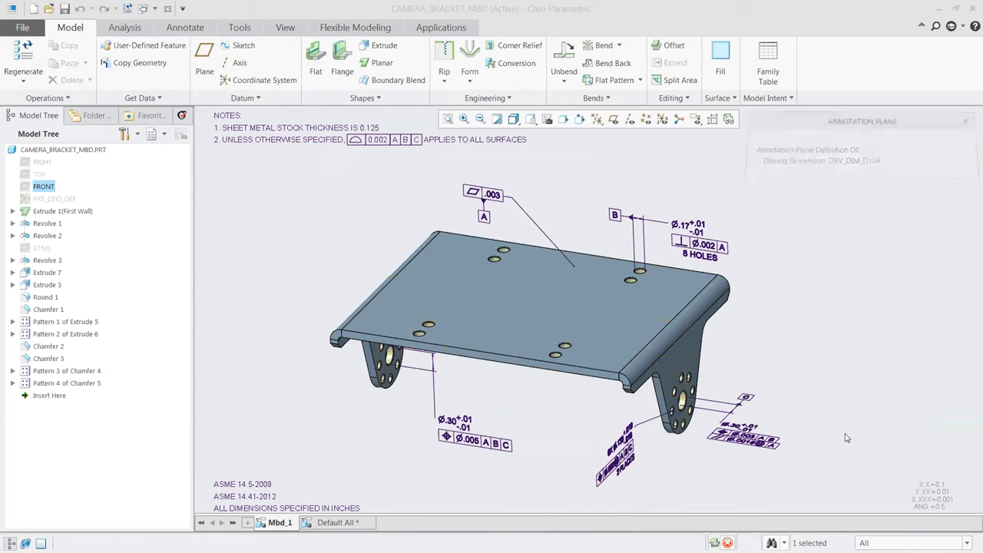
{"action": "left_click", "coordinate": [473, 423]}
{"action": "middle_click_drag", "start_coordinate": [473, 418], "coordinate": [396, 478]}
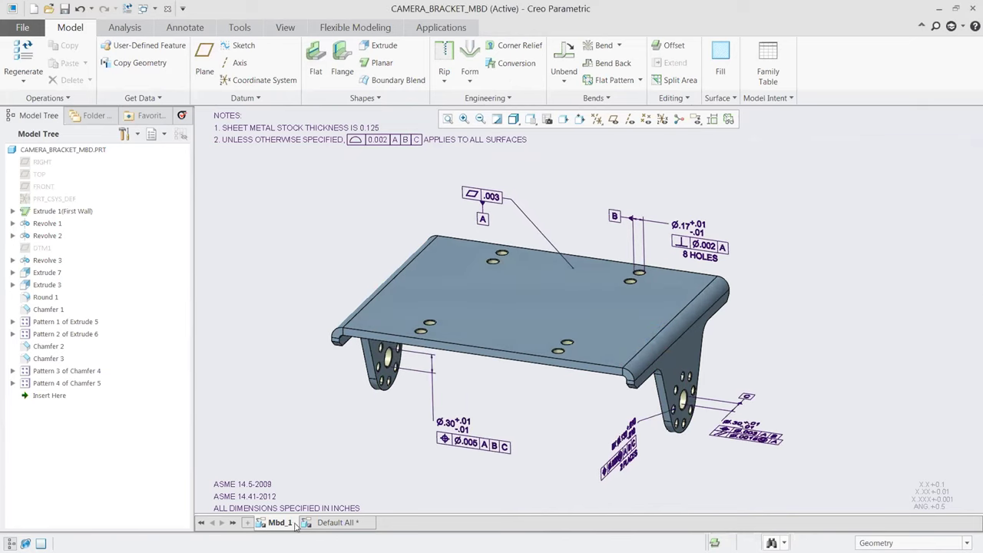
In the annotation environment, highlight the geometry and dimension tied to the opposite flange hole's position tolerance
{"action": "left_click", "coordinate": [192, 34]}
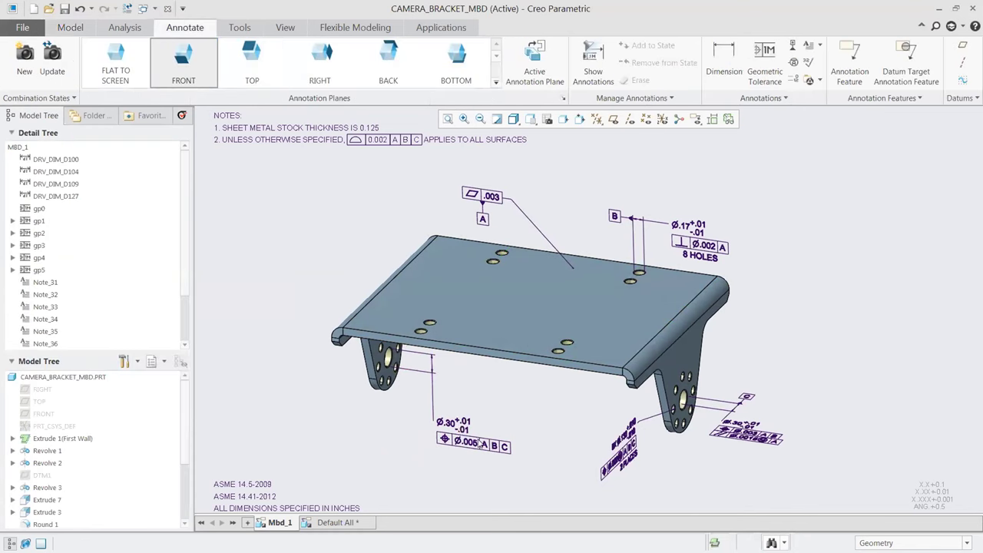
{"action": "left_click", "coordinate": [461, 439]}
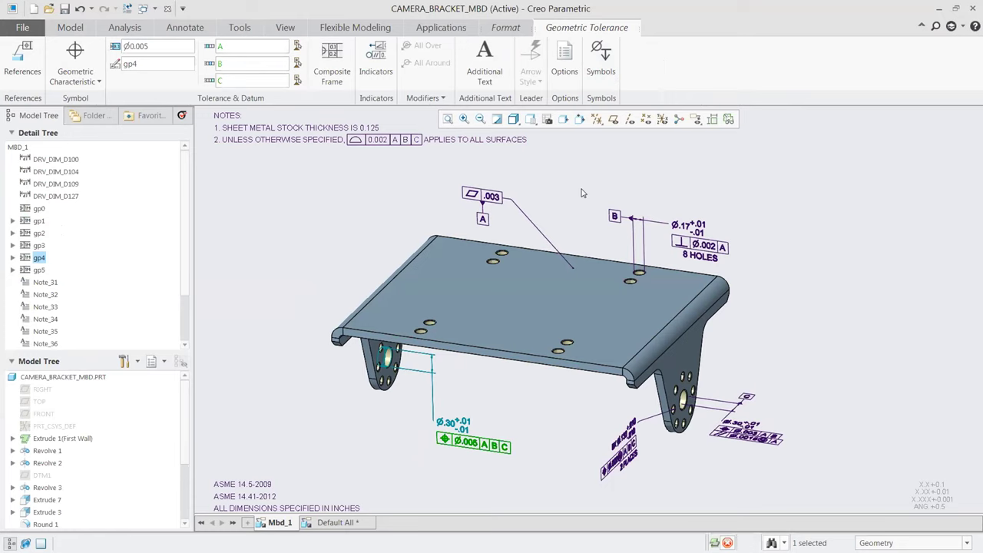
{"action": "left_click", "coordinate": [582, 192]}
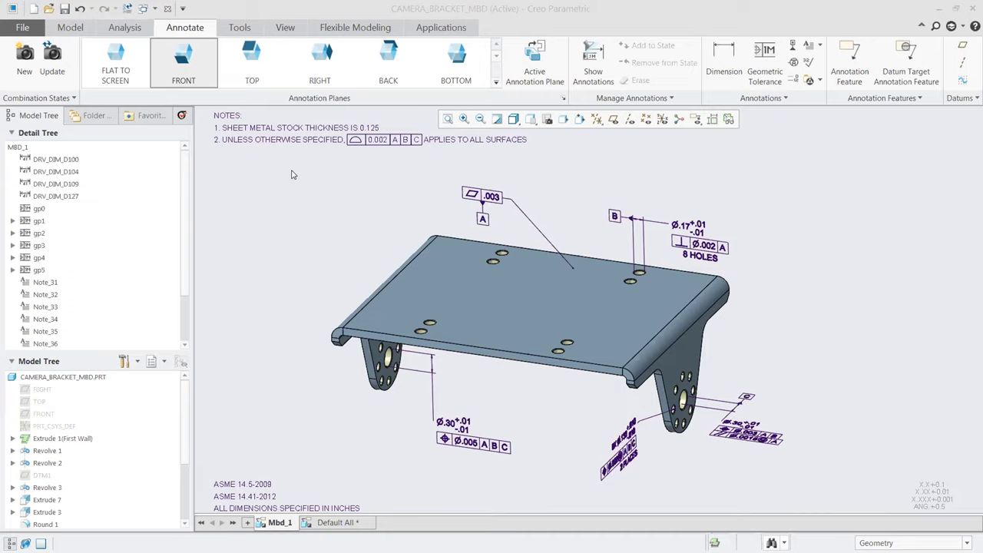
Switch to PowerPoint, start the slide show from slide 12, and advance to the Creo 4.0 MBD & Detailing value slide
{"action": "key", "text": "alt+Tab"}
{"action": "left_click", "coordinate": [74, 294]}
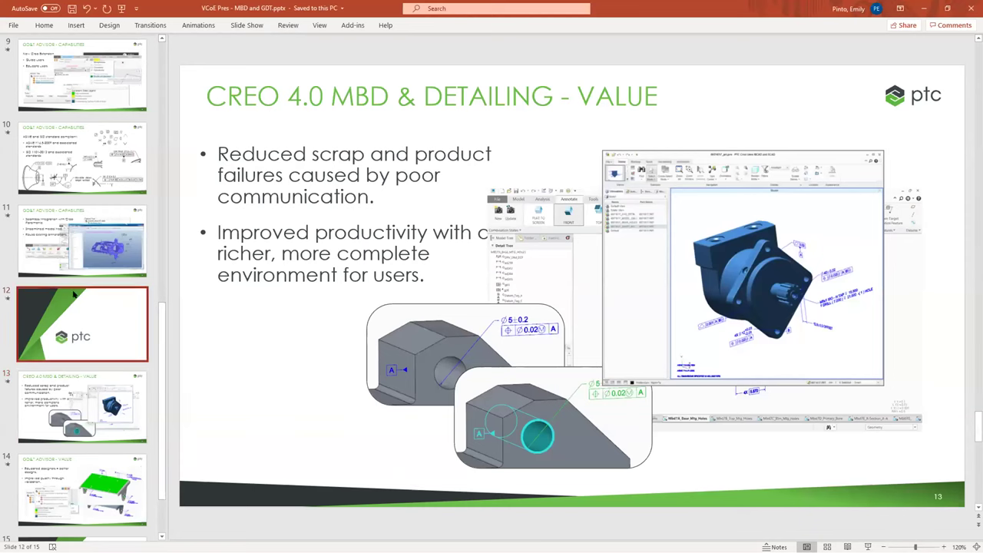
{"action": "left_click", "coordinate": [869, 546]}
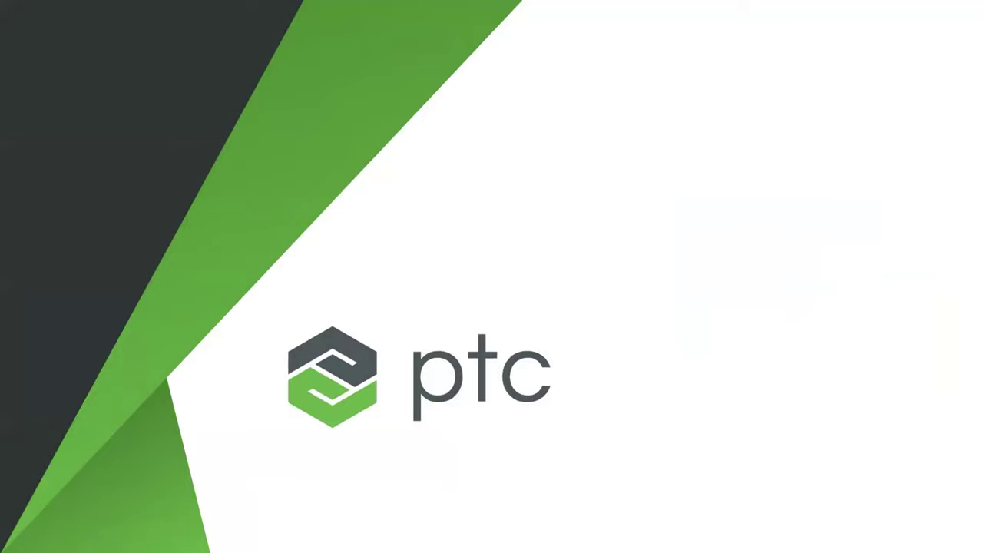
{"action": "key", "text": "Right"}
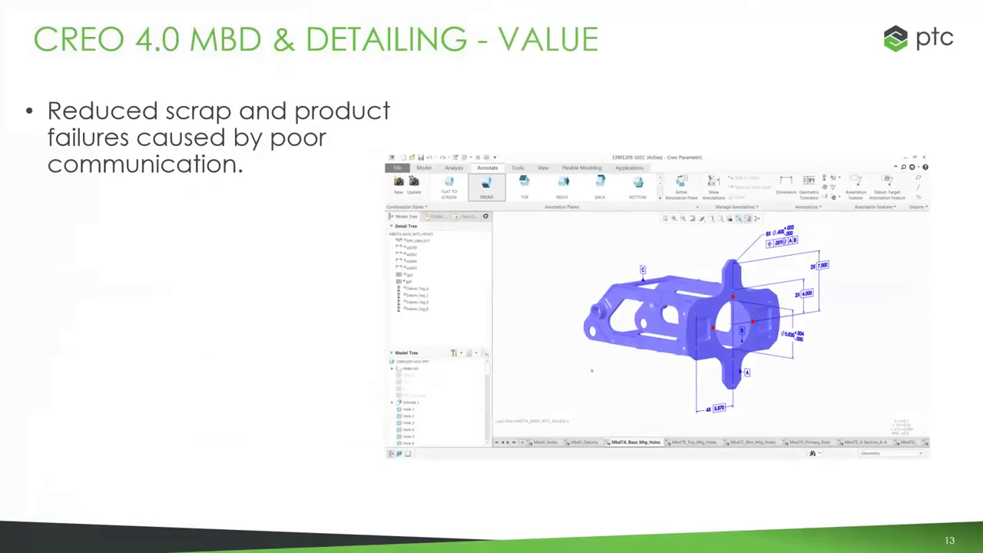